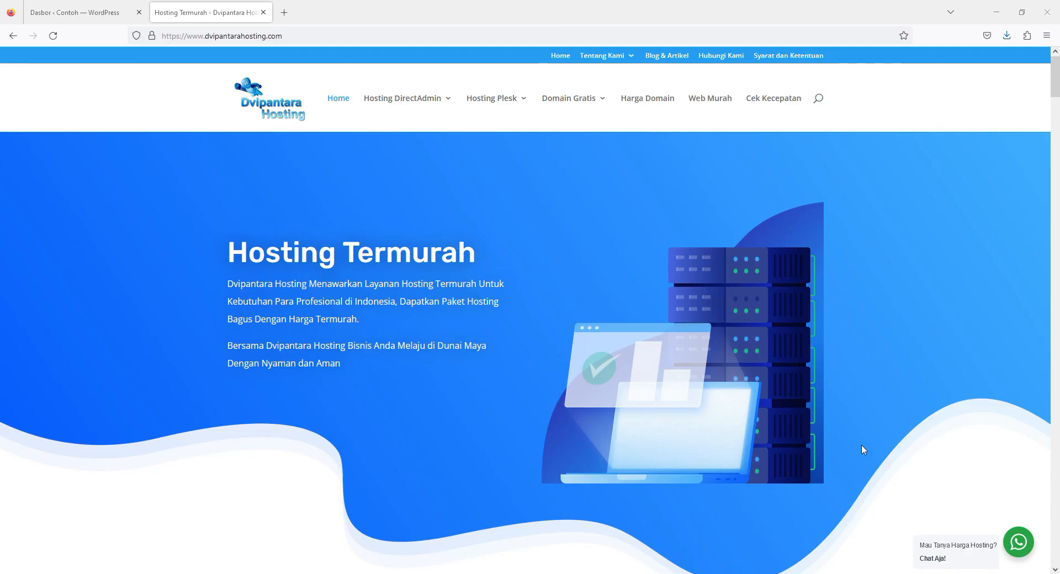
- Look through the Dvipantara Hosting home page down to the DirectAdmin hosting packages
{"action": "scroll", "coordinate": [864, 449], "scroll_direction": "down", "scroll_amount": 10}
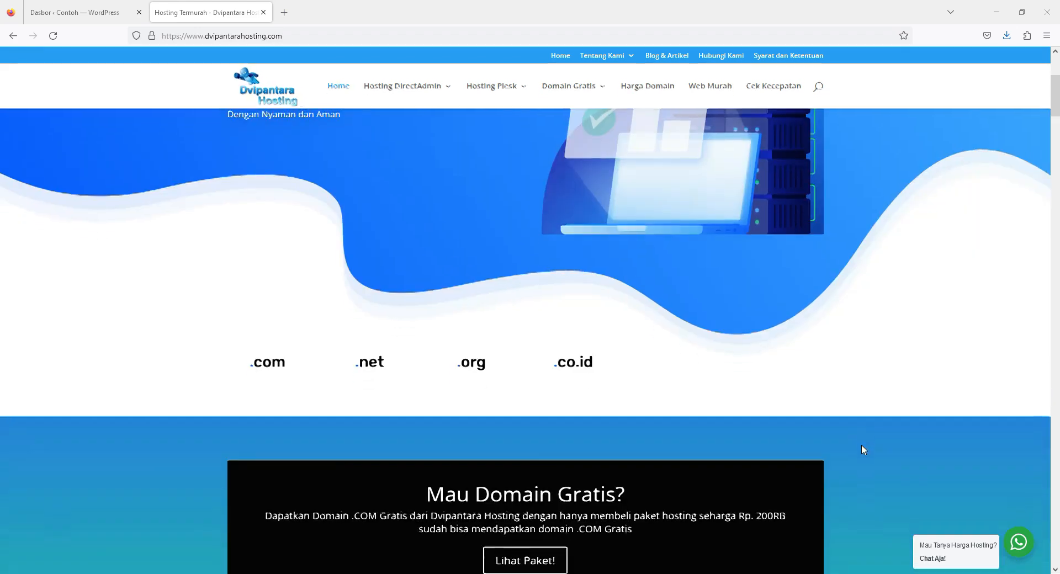
{"action": "scroll", "coordinate": [863, 449], "scroll_direction": "down", "scroll_amount": 10}
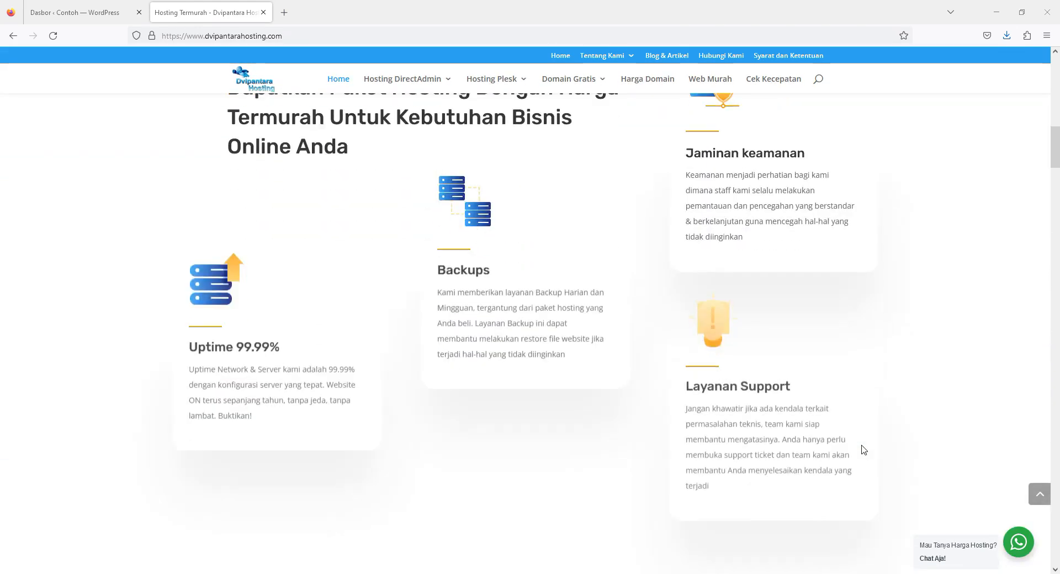
{"action": "scroll", "coordinate": [863, 449], "scroll_direction": "down", "scroll_amount": 9}
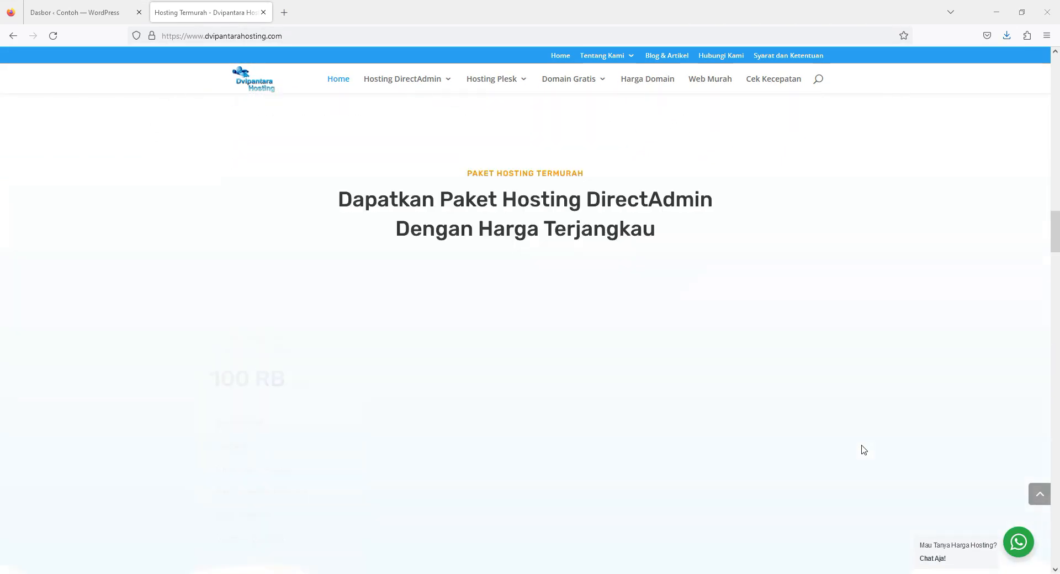
{"action": "scroll", "coordinate": [863, 449], "scroll_direction": "up", "scroll_amount": 1}
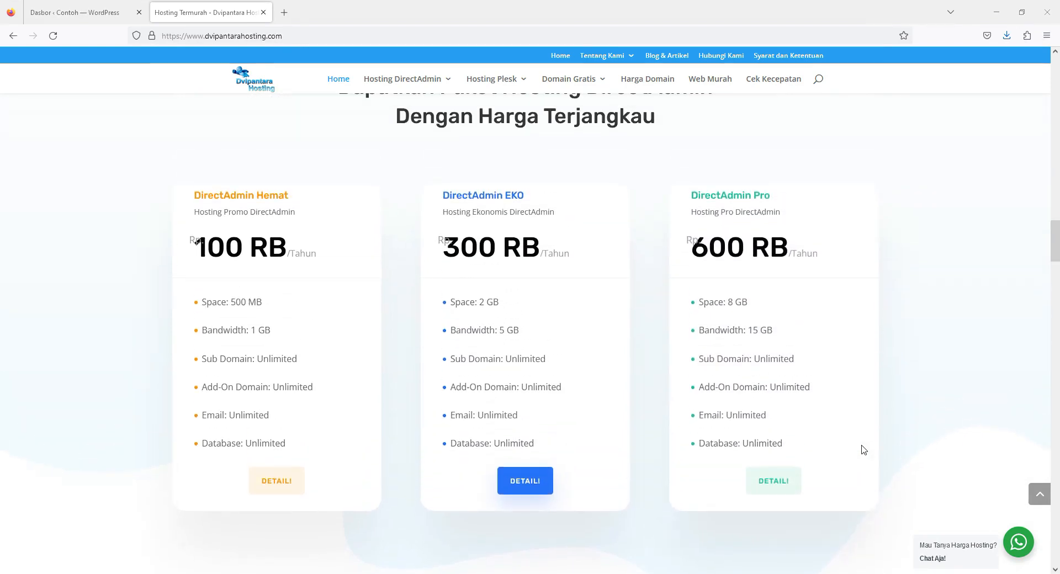
- Close the hosting website and visit the Contoh site's front page from the WordPress dashboard
{"action": "left_click", "coordinate": [263, 12]}
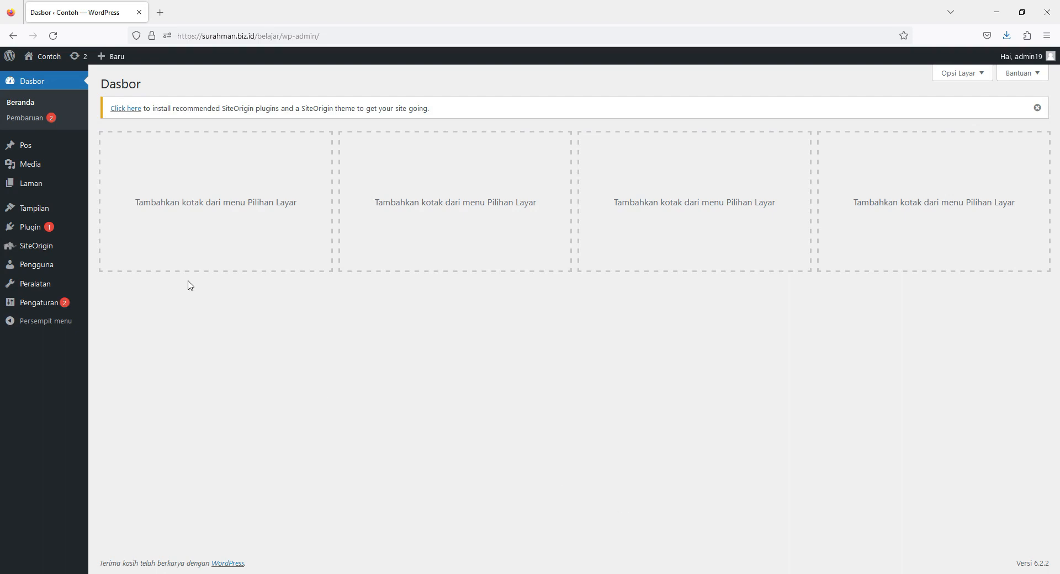
{"action": "mouse_move", "coordinate": [53, 60]}
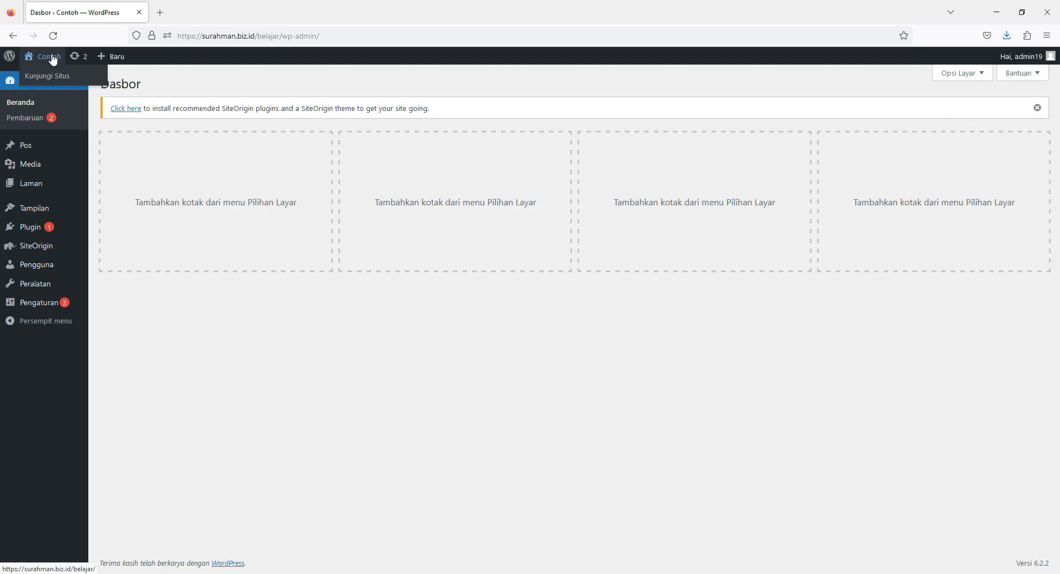
{"action": "left_click", "coordinate": [44, 79]}
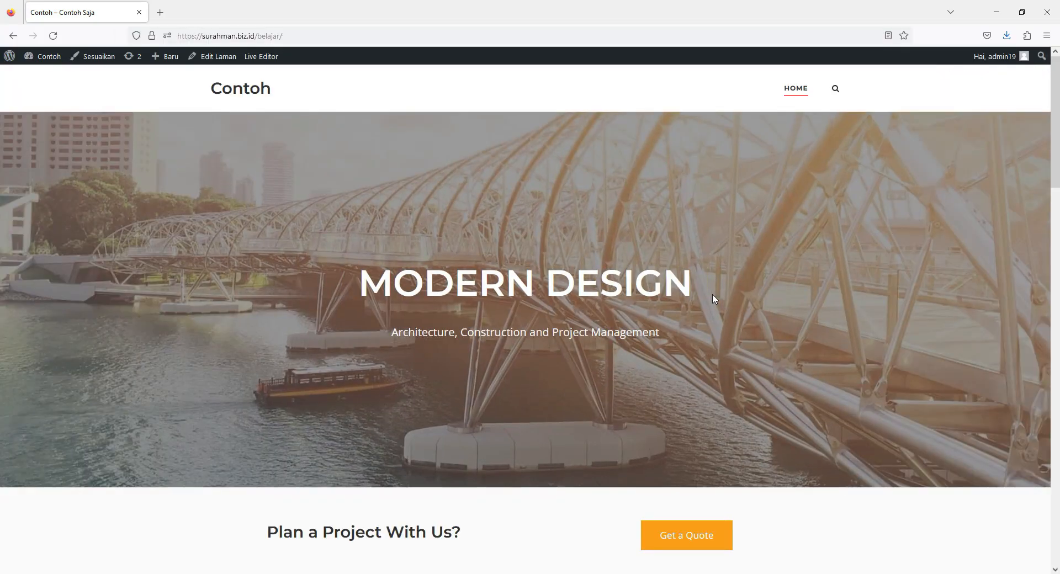
- Examine all sections of the Contoh front page, from the Modern Design hero to the Connect With Us footer
{"action": "scroll", "coordinate": [864, 322], "scroll_direction": "down", "scroll_amount": 9}
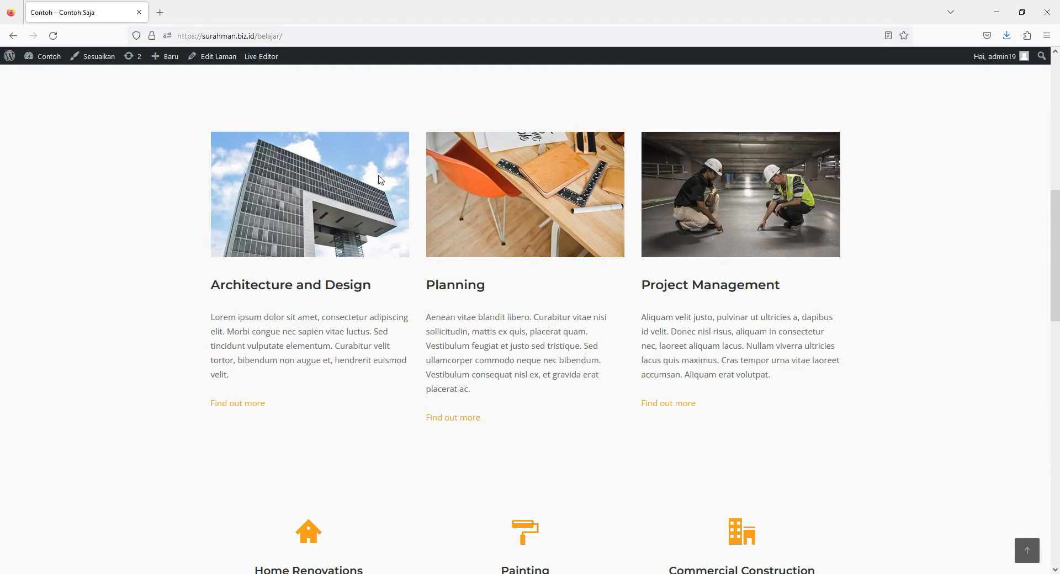
{"action": "scroll", "coordinate": [900, 222], "scroll_direction": "down", "scroll_amount": 17}
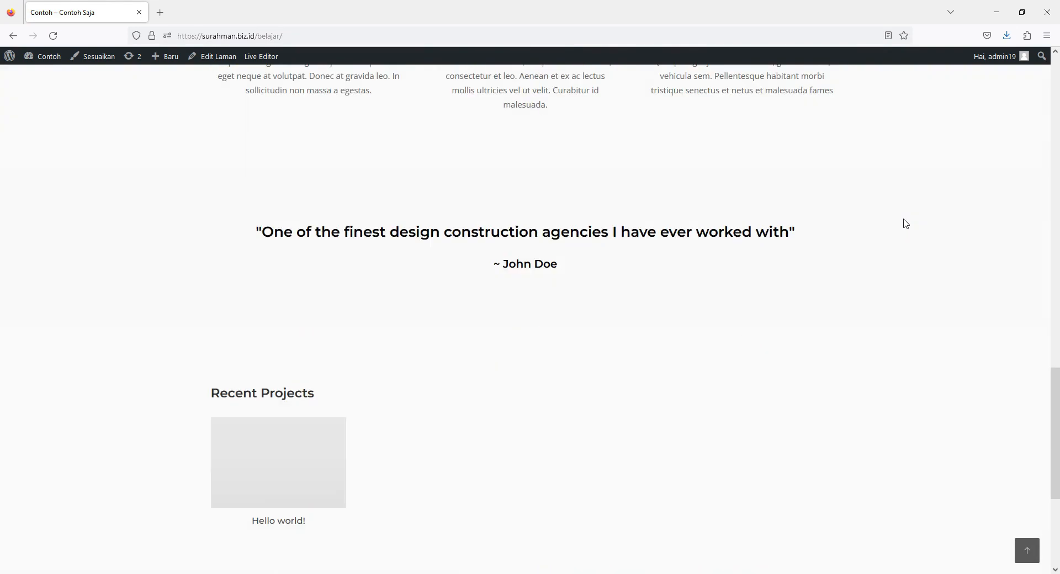
{"action": "scroll", "coordinate": [903, 224], "scroll_direction": "up", "scroll_amount": 11}
{"action": "scroll", "coordinate": [905, 225], "scroll_direction": "up", "scroll_amount": 3}
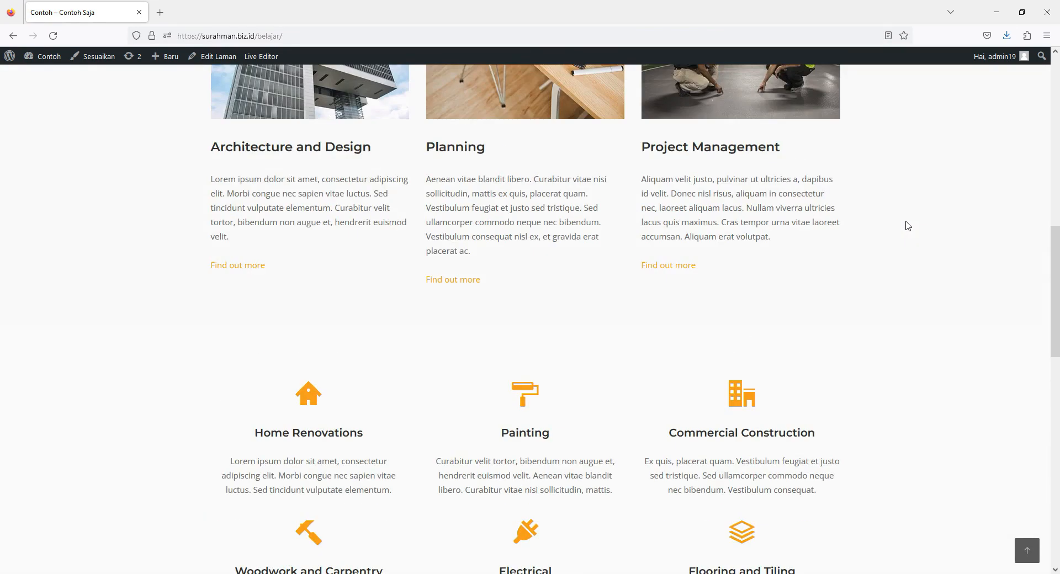
{"action": "scroll", "coordinate": [907, 225], "scroll_direction": "up", "scroll_amount": 5}
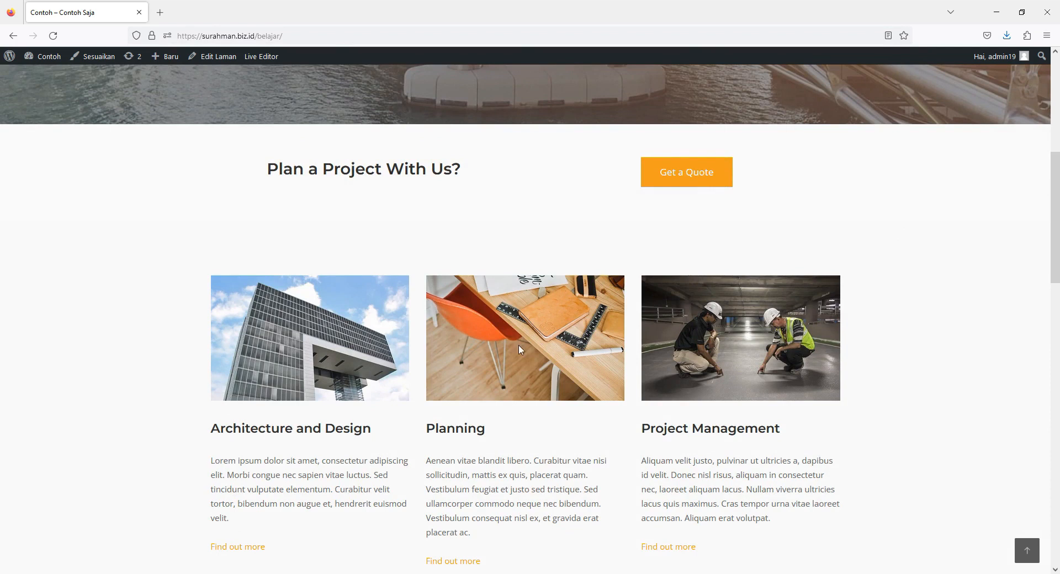
{"action": "scroll", "coordinate": [765, 351], "scroll_direction": "up", "scroll_amount": 6}
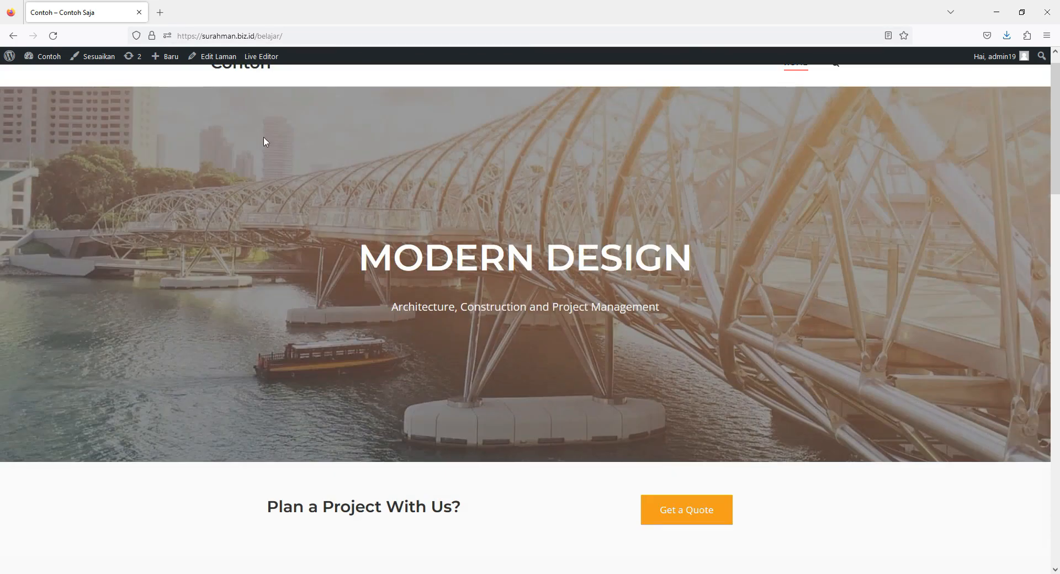
{"action": "scroll", "coordinate": [873, 275], "scroll_direction": "down", "scroll_amount": 12}
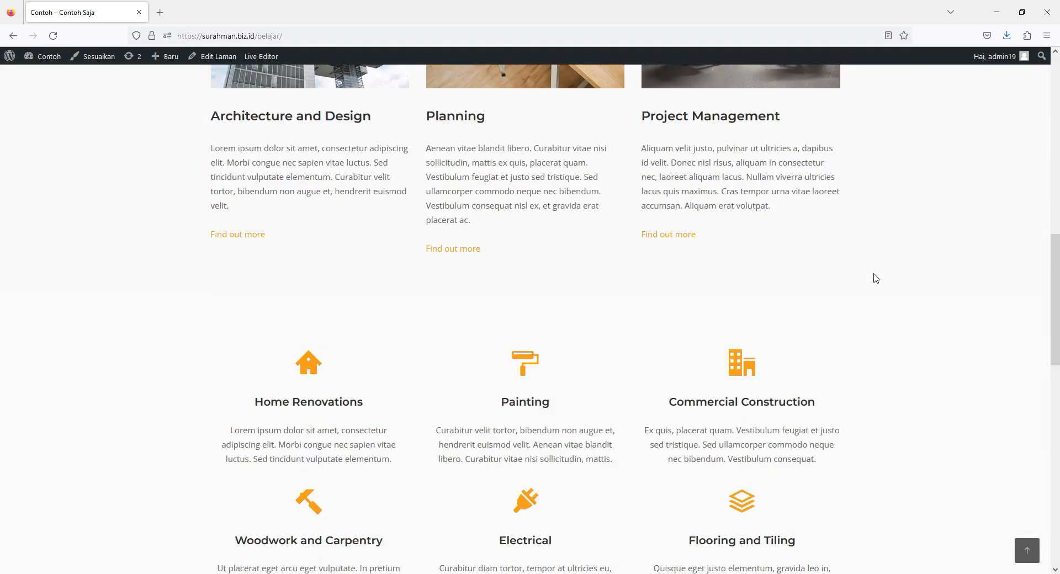
{"action": "scroll", "coordinate": [873, 277], "scroll_direction": "down", "scroll_amount": 14}
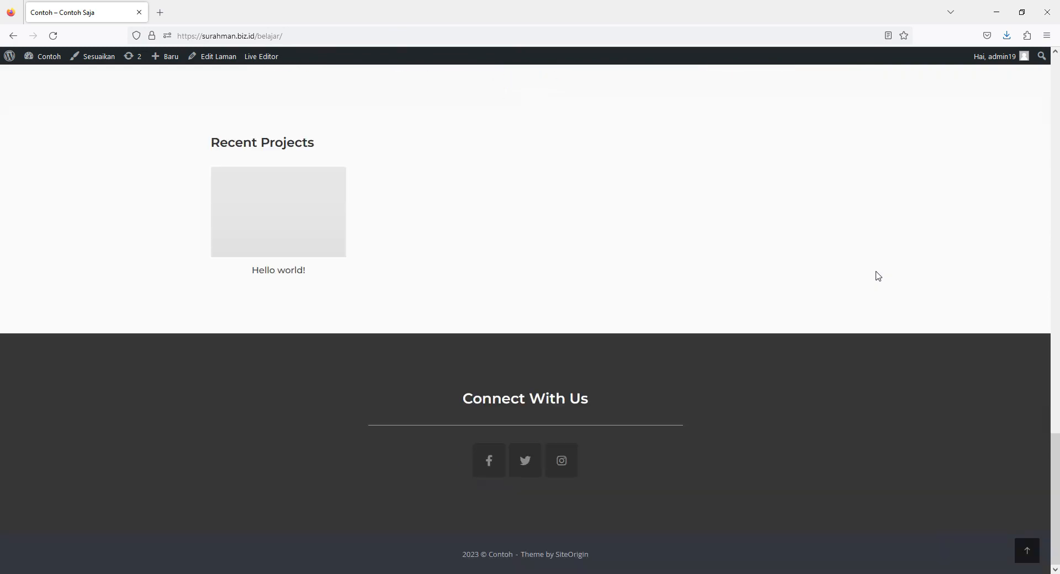
{"action": "scroll", "coordinate": [876, 277], "scroll_direction": "up", "scroll_amount": 7}
{"action": "scroll", "coordinate": [850, 276], "scroll_direction": "down", "scroll_amount": 5}
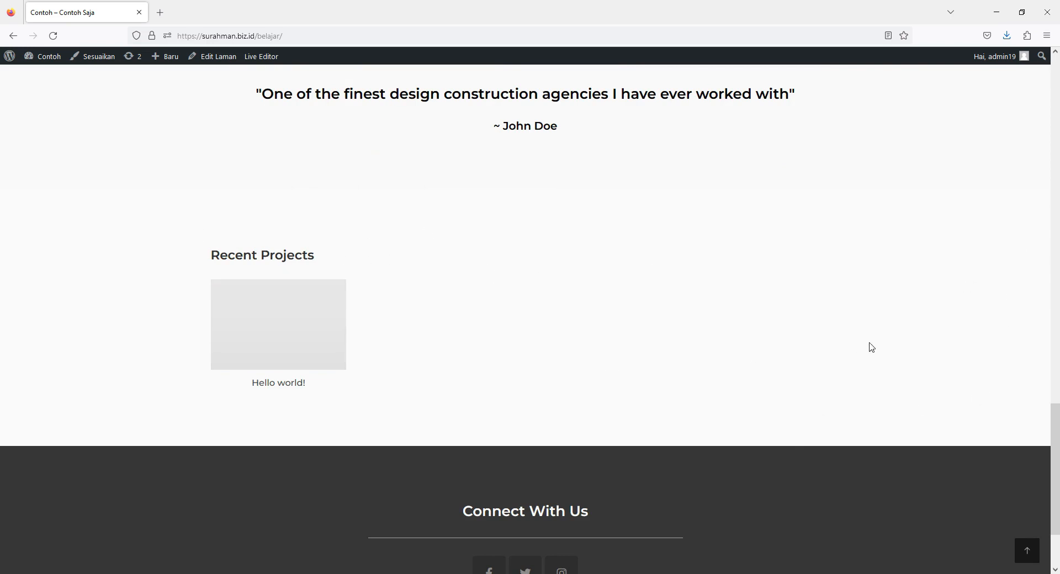
{"action": "scroll", "coordinate": [870, 346], "scroll_direction": "up", "scroll_amount": 20}
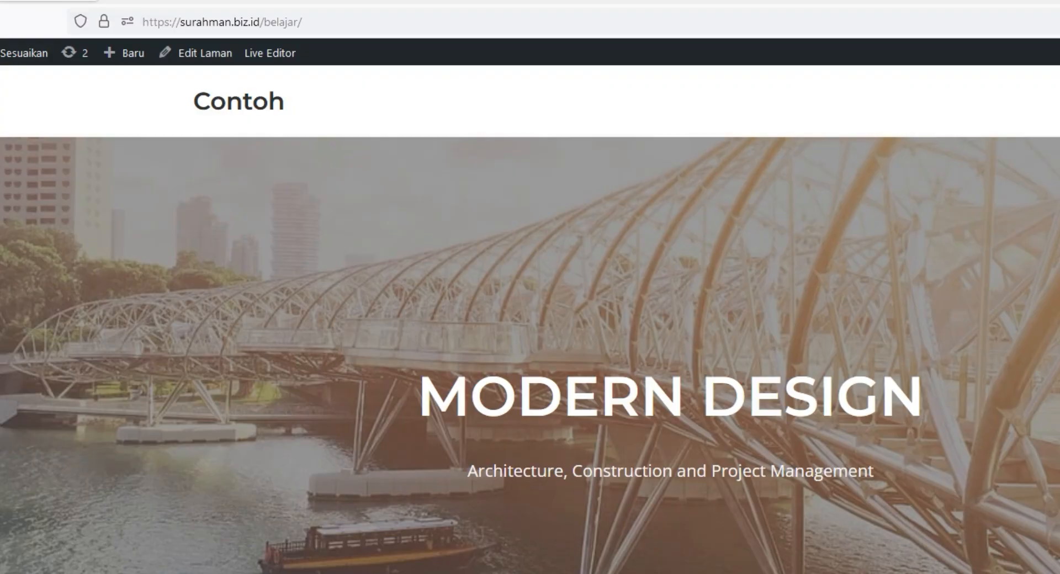
- Open the Home page in the Live Editor and review its page preview and widget list
{"action": "left_click", "coordinate": [278, 65]}
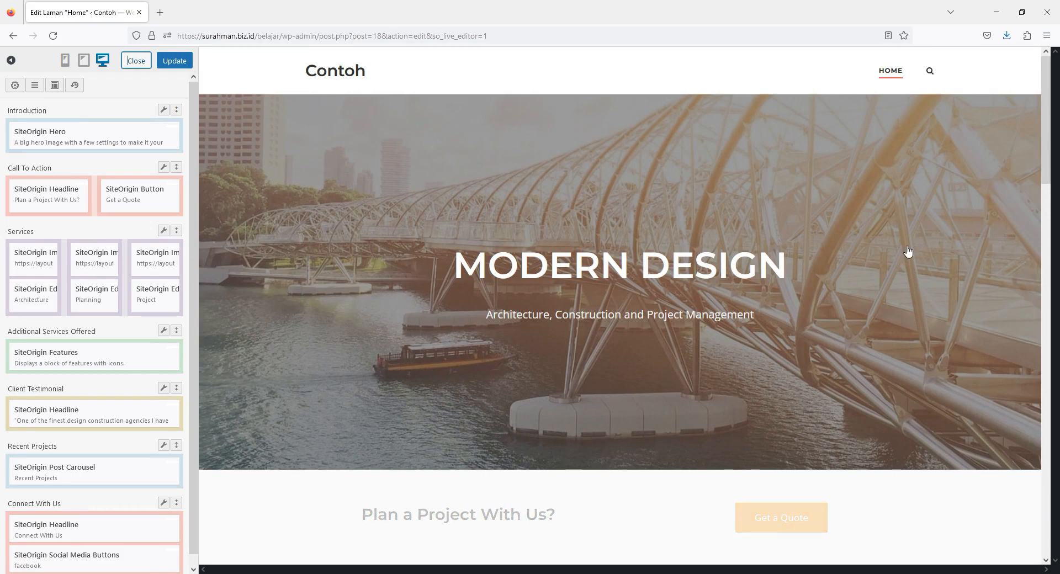
{"action": "scroll", "coordinate": [944, 338], "scroll_direction": "down", "scroll_amount": 10}
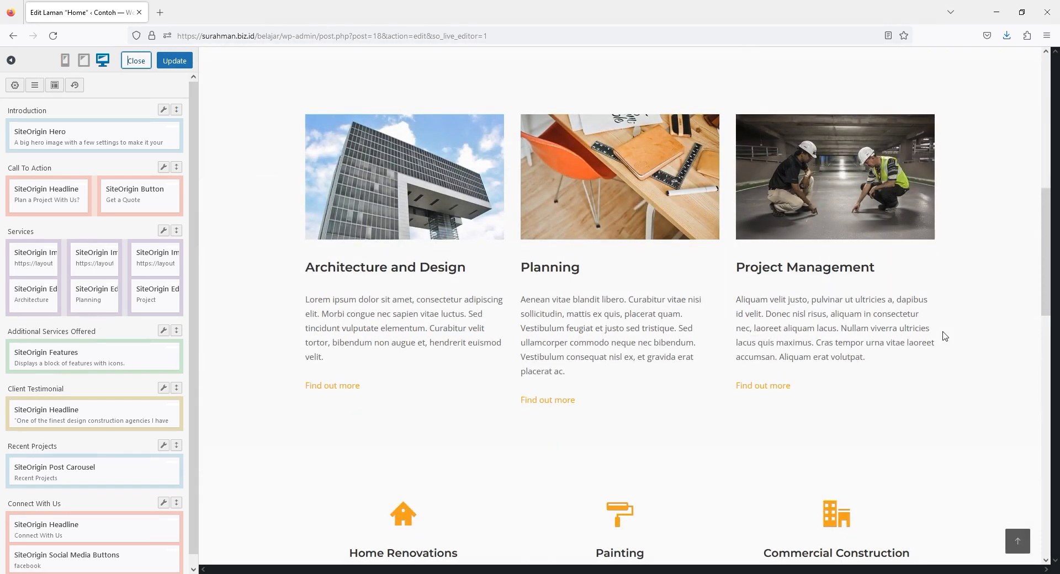
{"action": "scroll", "coordinate": [944, 341], "scroll_direction": "down", "scroll_amount": 8}
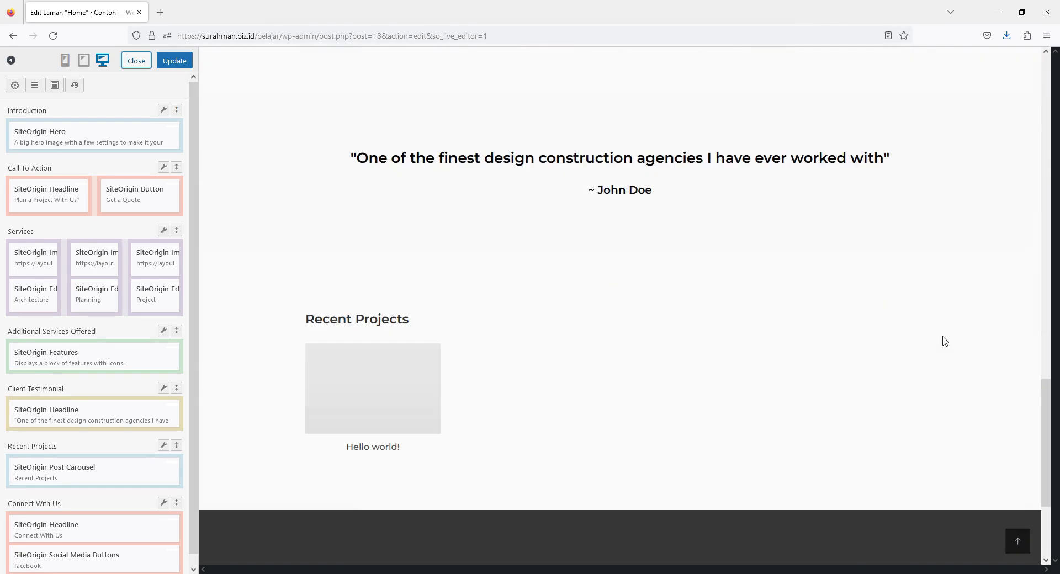
{"action": "scroll", "coordinate": [944, 341], "scroll_direction": "up", "scroll_amount": 20}
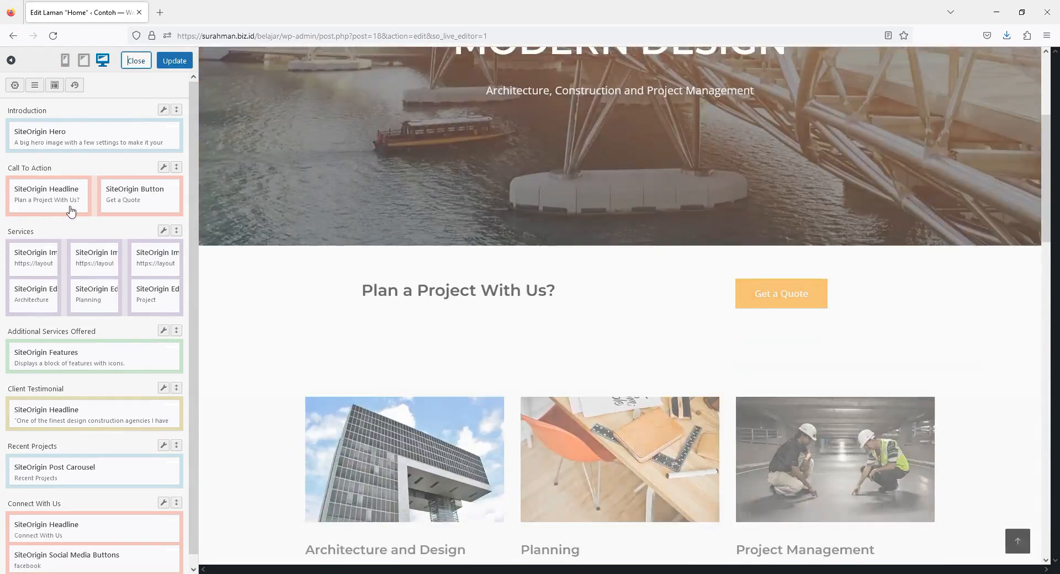
{"action": "scroll", "coordinate": [76, 208], "scroll_direction": "down", "scroll_amount": 2}
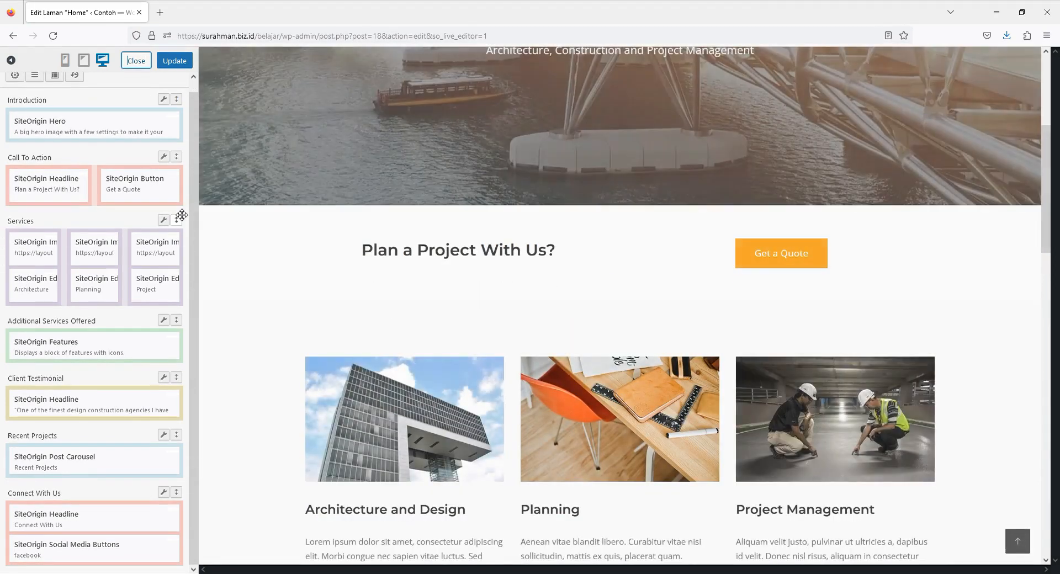
{"action": "left_click_drag", "start_coordinate": [193, 524], "coordinate": [198, 385]}
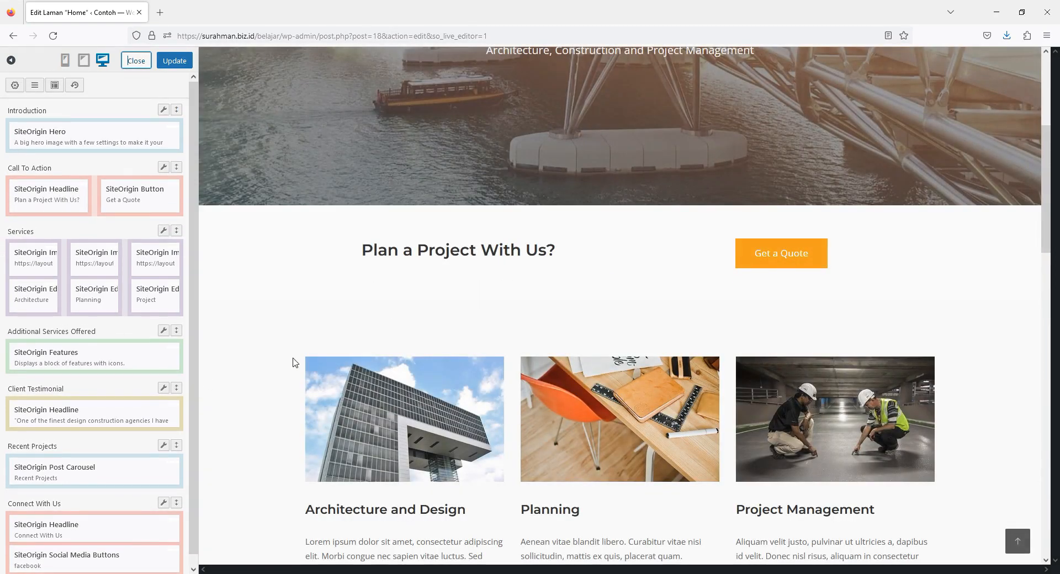
{"action": "scroll", "coordinate": [293, 360], "scroll_direction": "up", "scroll_amount": 5}
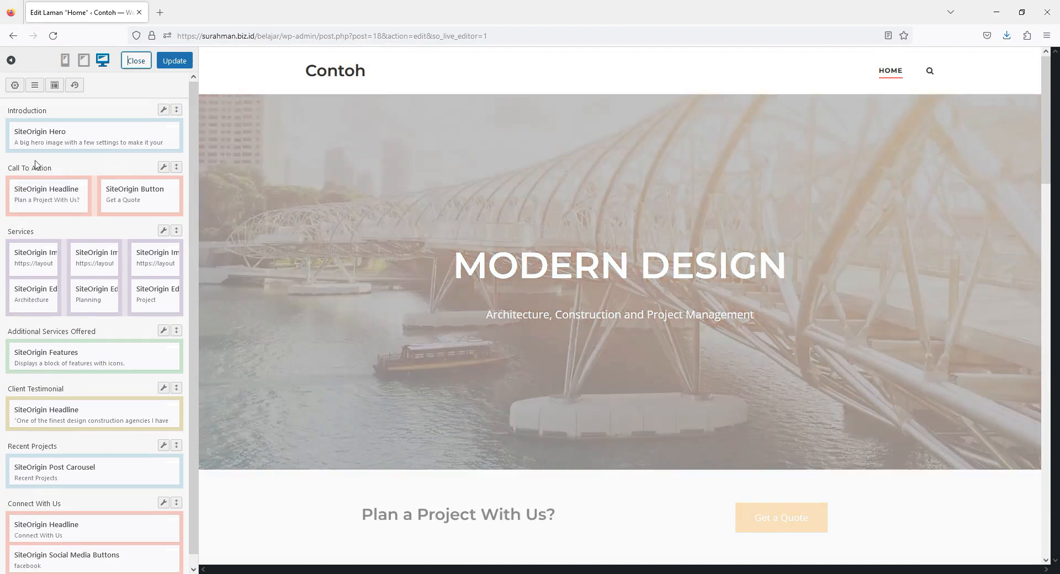
- Open the settings of the SiteOrigin Hero widget behind the Modern Design banner and review its layout and design options
{"action": "mouse_move", "coordinate": [77, 138]}
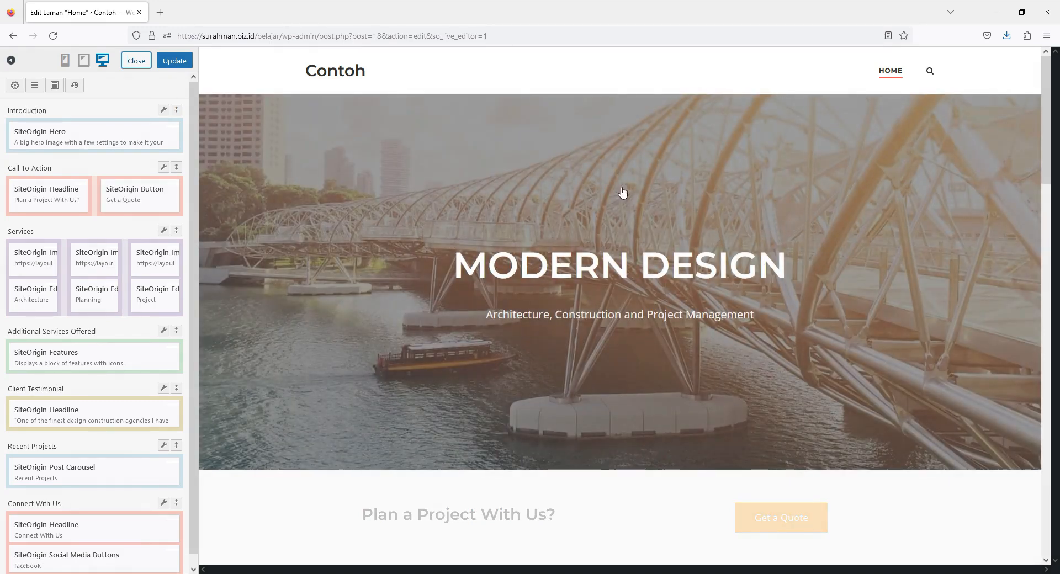
{"action": "left_click", "coordinate": [623, 220]}
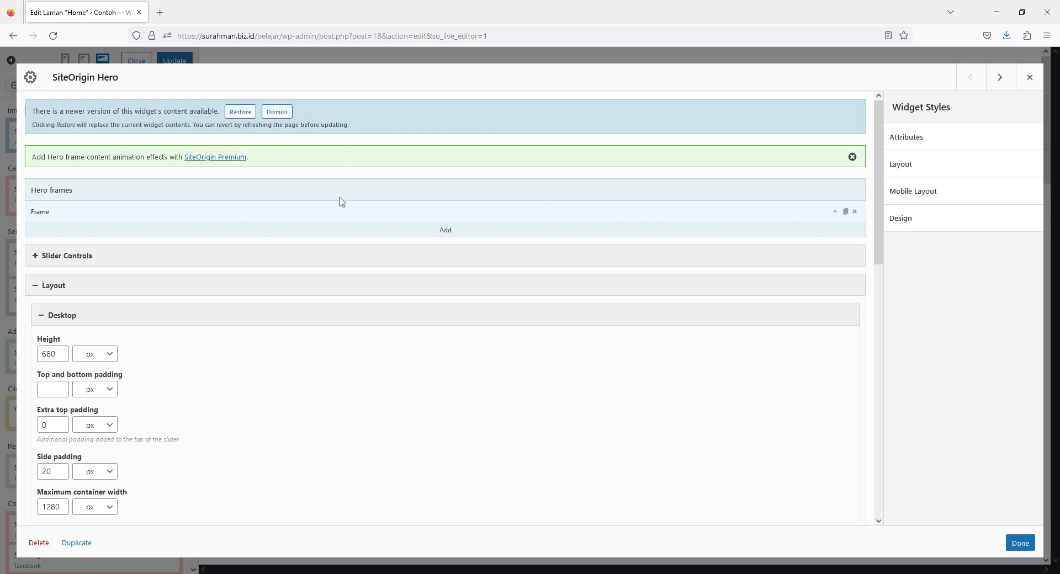
{"action": "scroll", "coordinate": [339, 199], "scroll_direction": "down", "scroll_amount": 1}
{"action": "scroll", "coordinate": [335, 249], "scroll_direction": "down", "scroll_amount": 1}
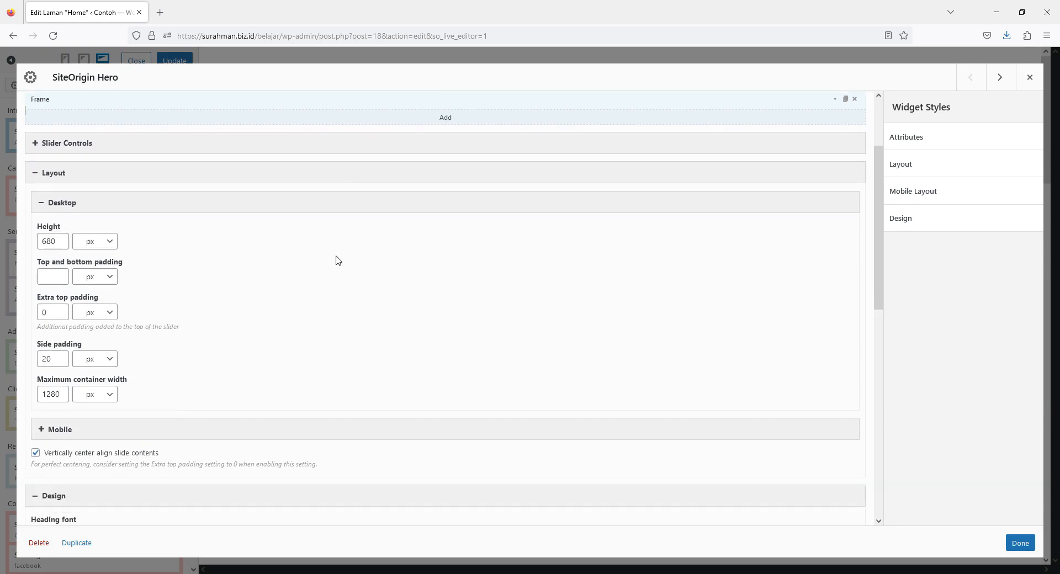
{"action": "scroll", "coordinate": [338, 260], "scroll_direction": "down", "scroll_amount": 9}
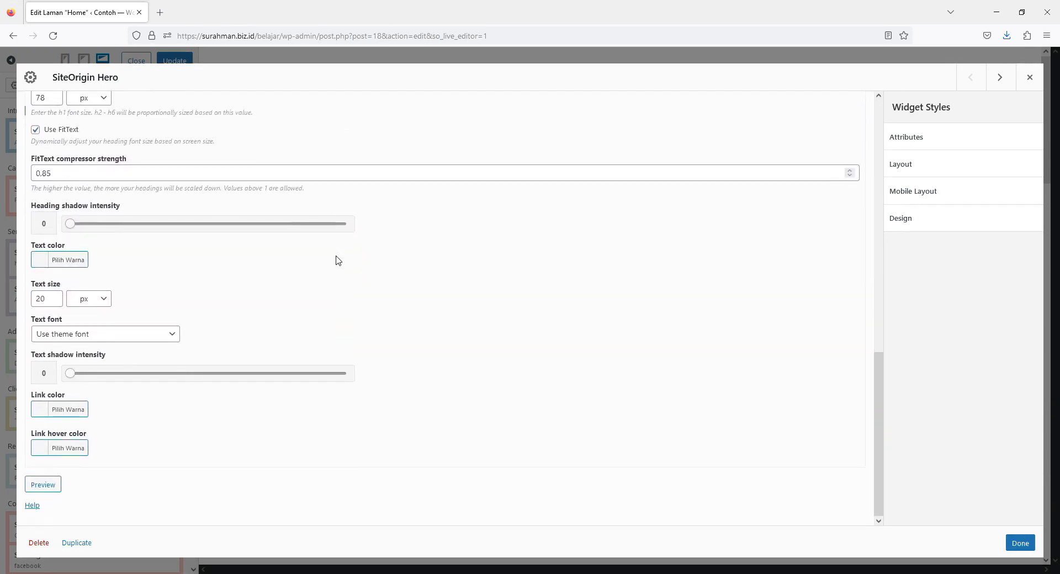
{"action": "scroll", "coordinate": [338, 260], "scroll_direction": "up", "scroll_amount": 10}
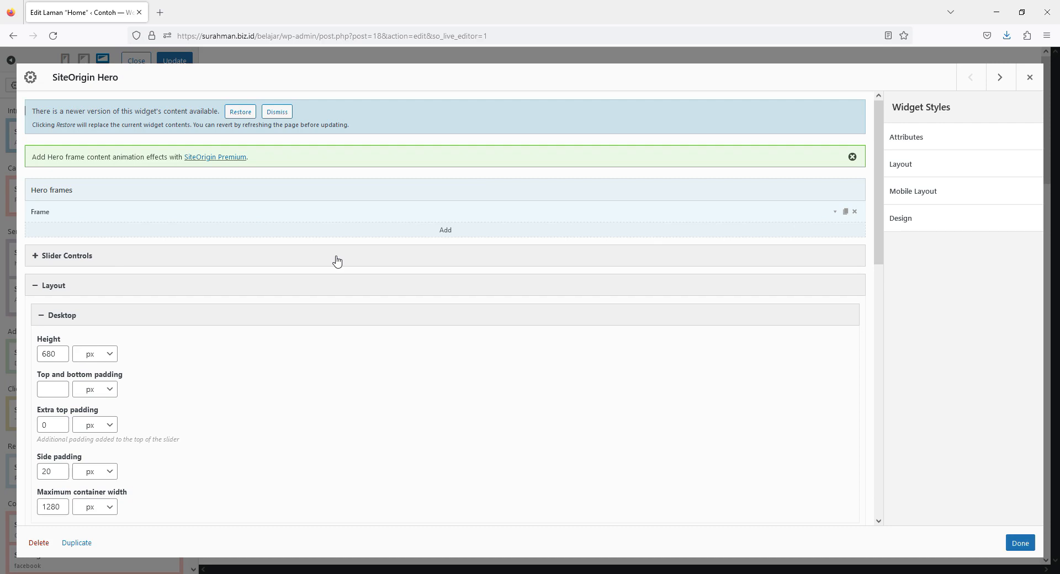
- Expand the existing hero frame and show its Modern Design content in the visual editor
{"action": "left_click", "coordinate": [834, 213]}
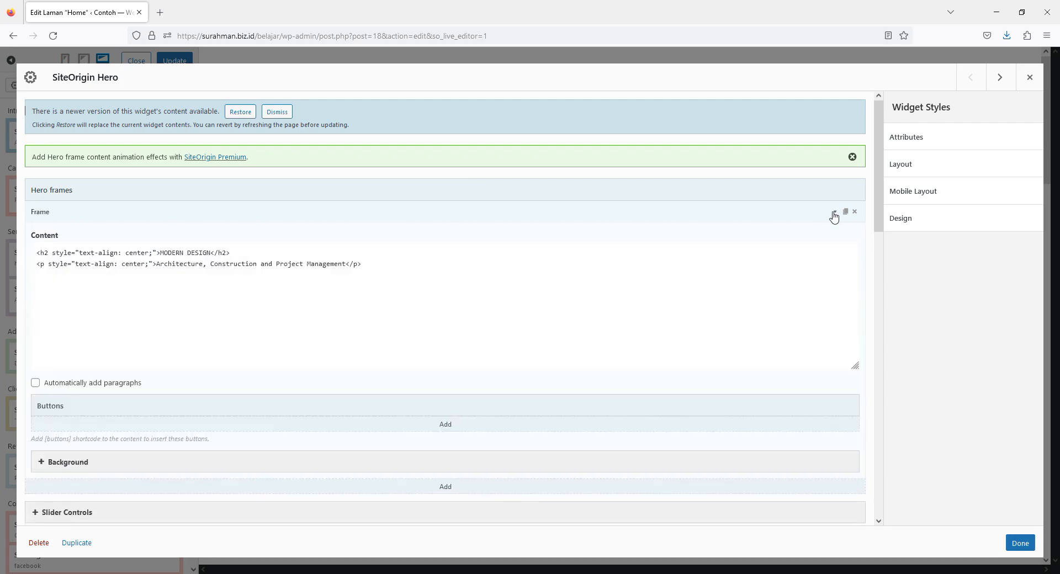
{"action": "left_click", "coordinate": [819, 255]}
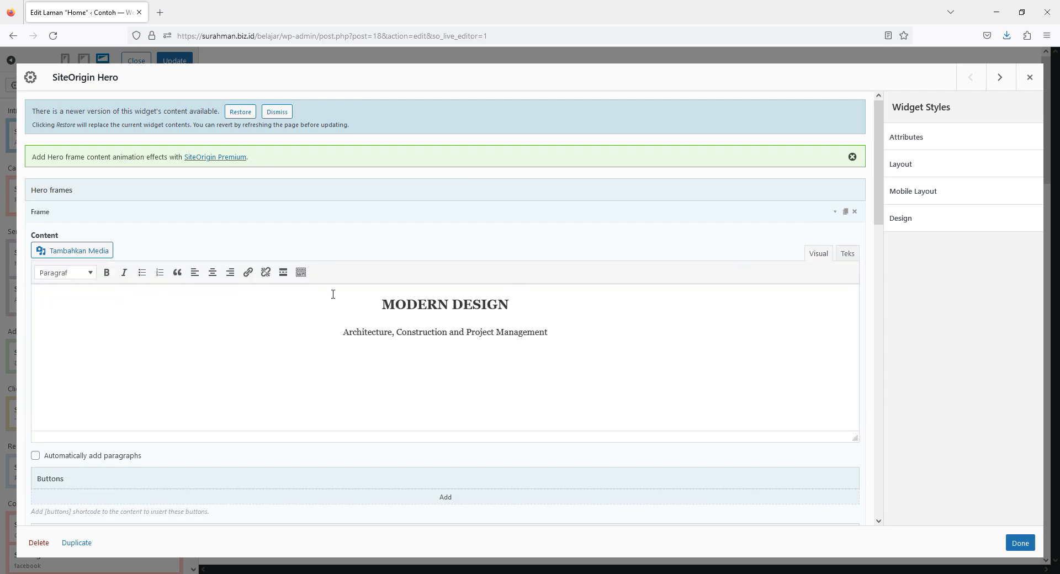
{"action": "scroll", "coordinate": [495, 327], "scroll_direction": "down", "scroll_amount": 3}
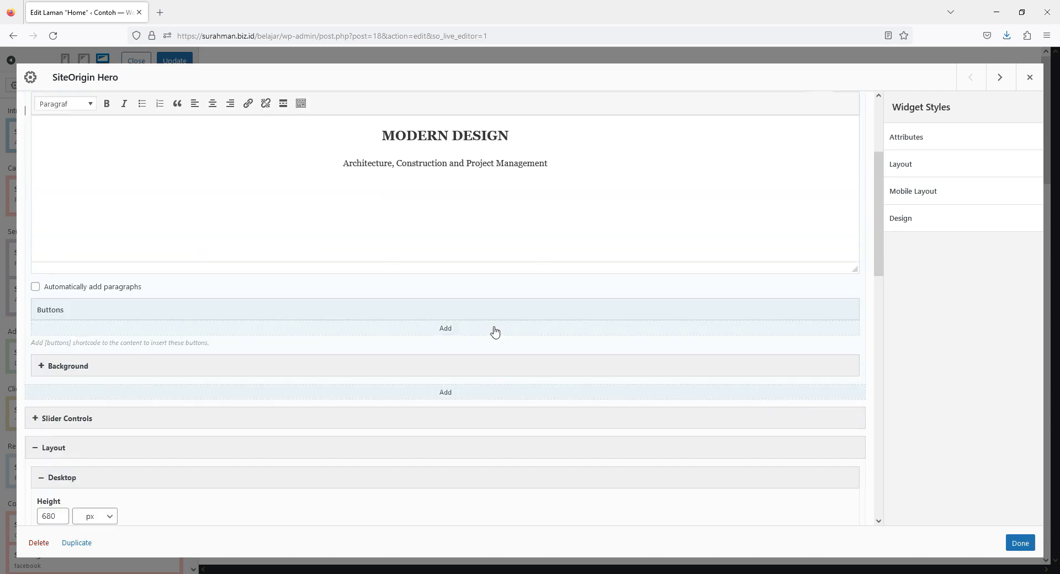
- Expand the hero frame's Background settings and view the media library for its background image, leaving the image unselected
{"action": "left_click", "coordinate": [612, 373]}
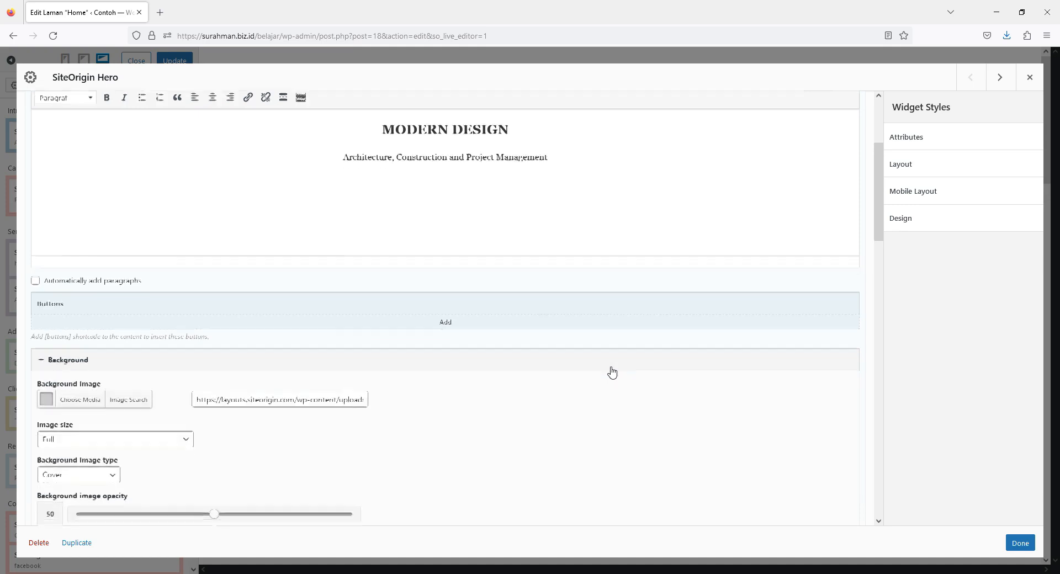
{"action": "scroll", "coordinate": [611, 372], "scroll_direction": "down", "scroll_amount": 4}
{"action": "scroll", "coordinate": [612, 368], "scroll_direction": "up", "scroll_amount": 2}
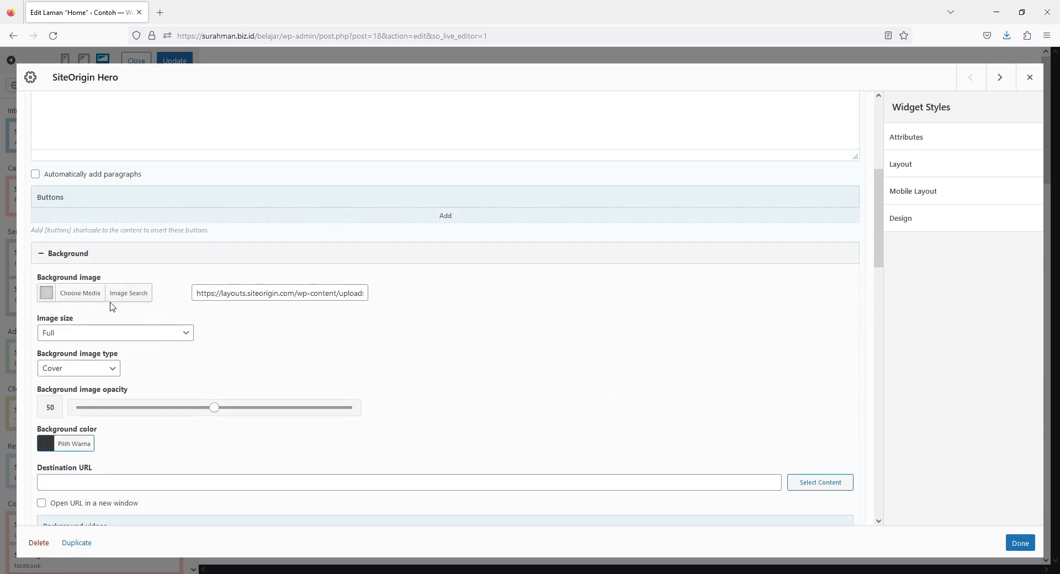
{"action": "left_click", "coordinate": [81, 298]}
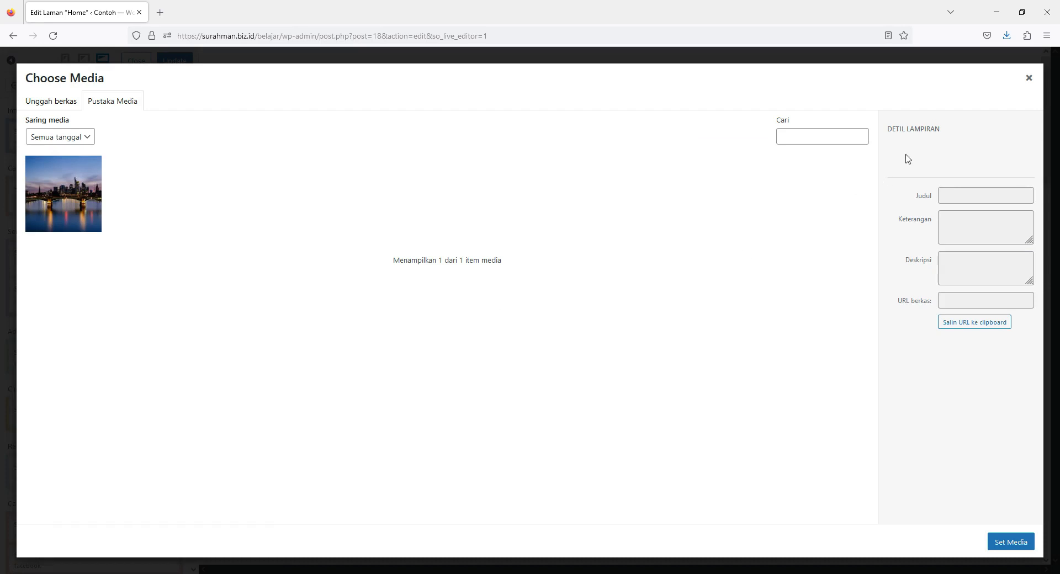
{"action": "left_click", "coordinate": [1028, 78]}
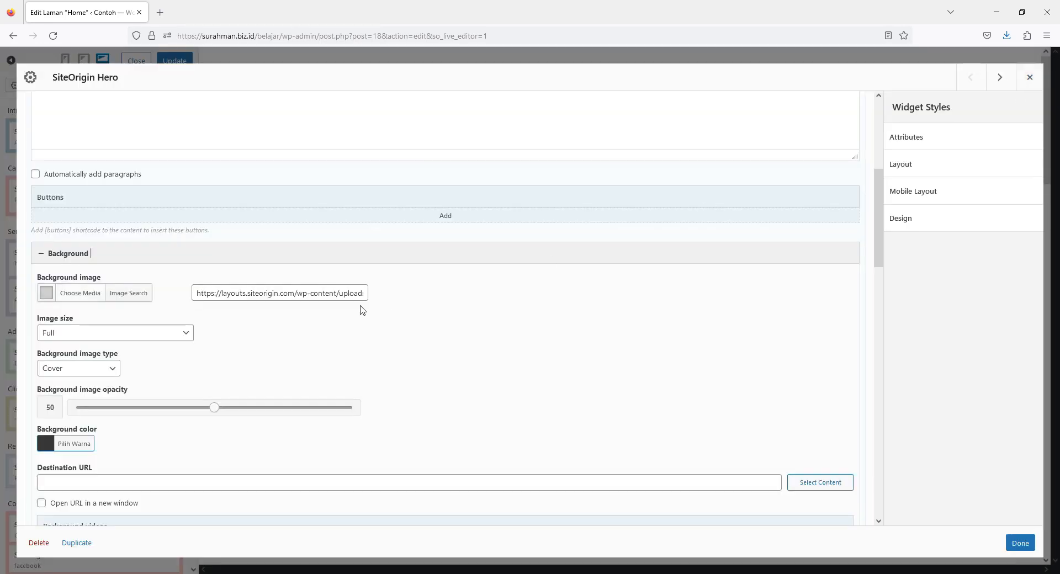
- Upload the buildings-gca8c4547f_1920 image, set it as the hero frame's background image and apply the widget changes
{"action": "left_click", "coordinate": [81, 299]}
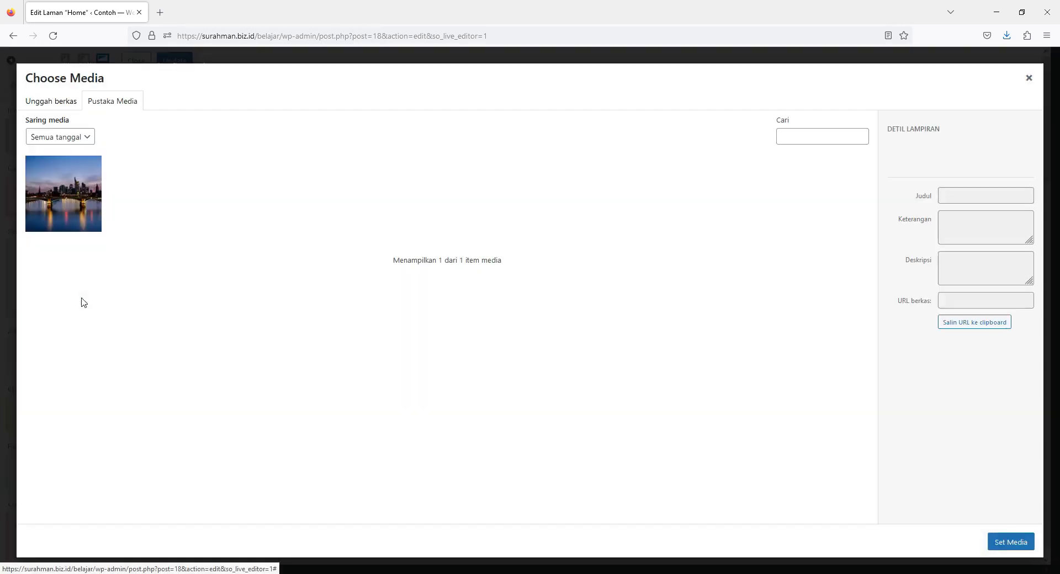
{"action": "left_click", "coordinate": [60, 106]}
{"action": "left_click", "coordinate": [530, 302]}
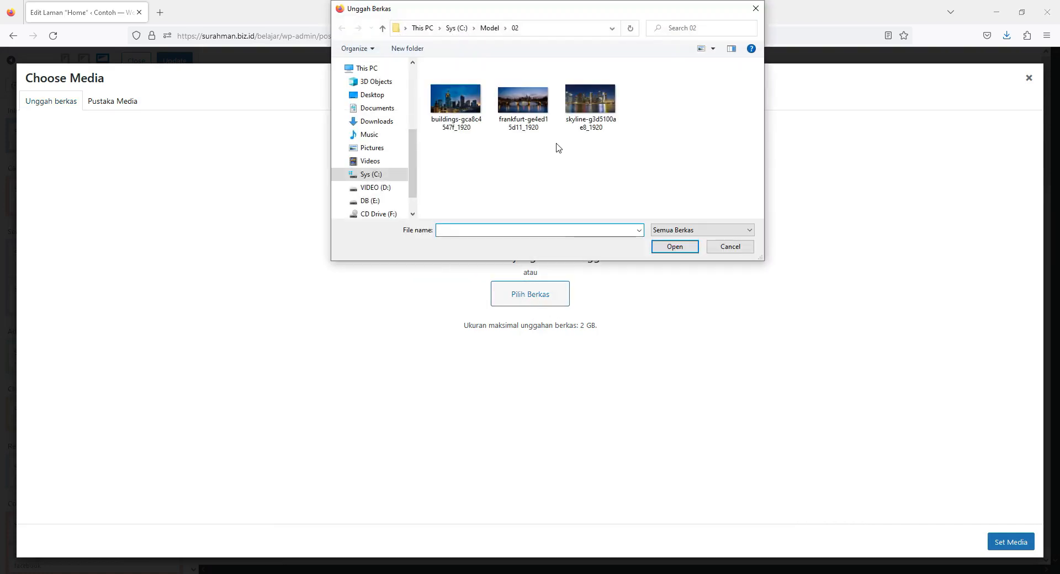
{"action": "double_click", "coordinate": [456, 119]}
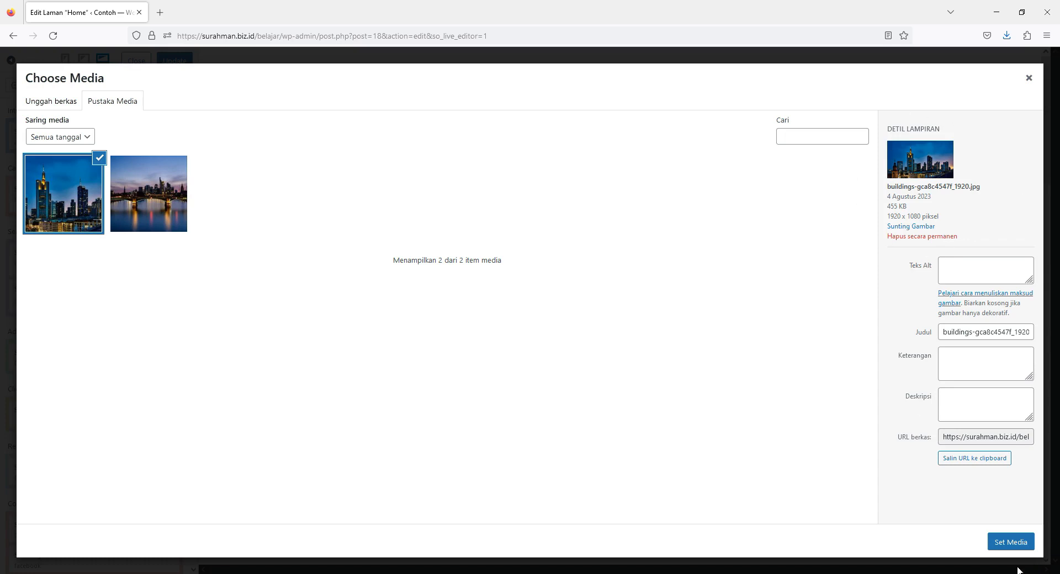
{"action": "left_click", "coordinate": [1011, 542]}
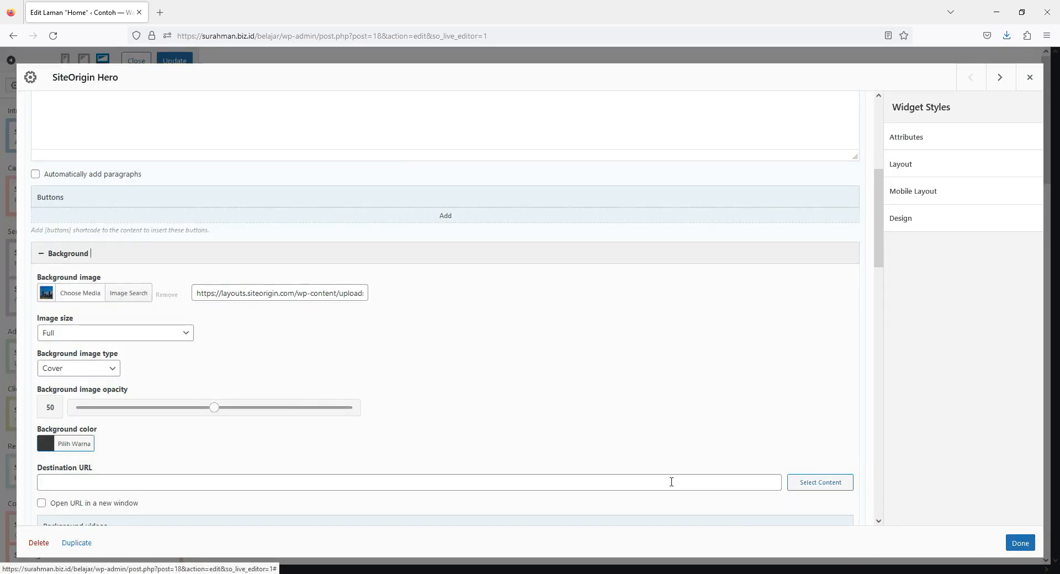
{"action": "scroll", "coordinate": [670, 480], "scroll_direction": "up", "scroll_amount": 3}
{"action": "scroll", "coordinate": [671, 481], "scroll_direction": "down", "scroll_amount": 2}
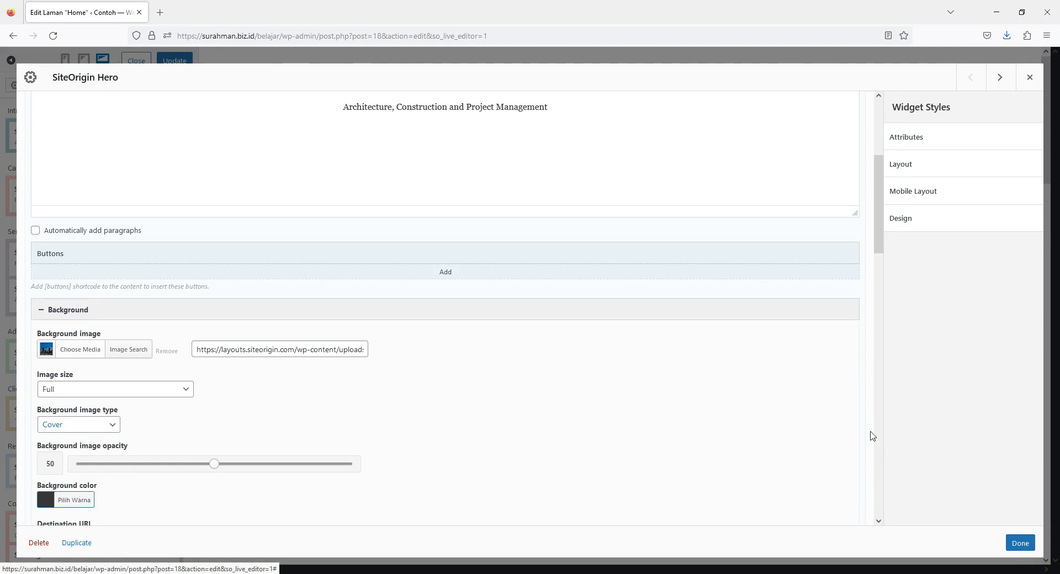
{"action": "left_click", "coordinate": [1019, 542]}
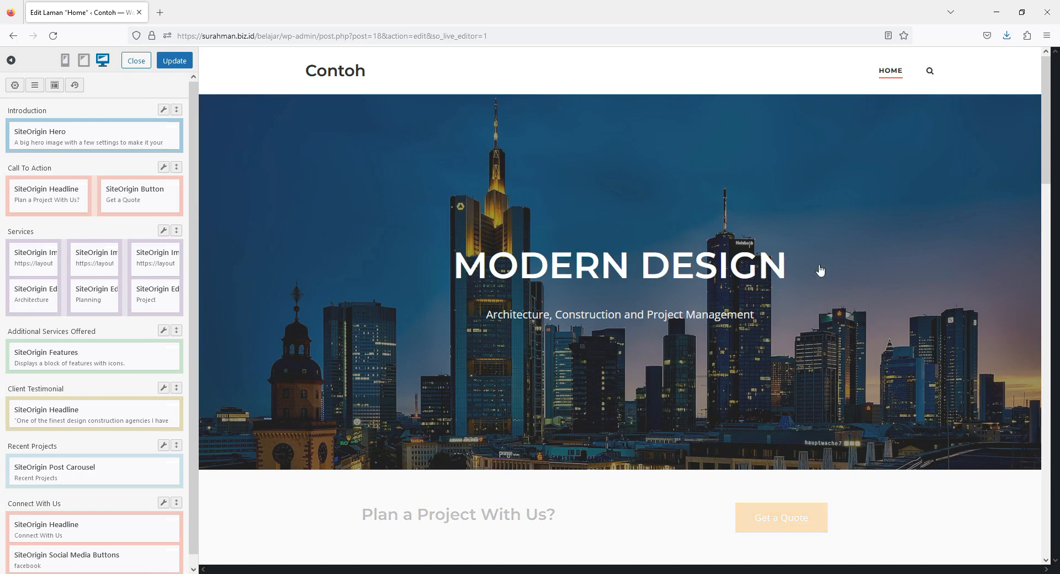
- Reopen the hero widget and replace its texts with the heading "COntoh Heading" and the subheading "Ini Hanya Contoh Untuk Sub Heading Website"
{"action": "left_click", "coordinate": [622, 270]}
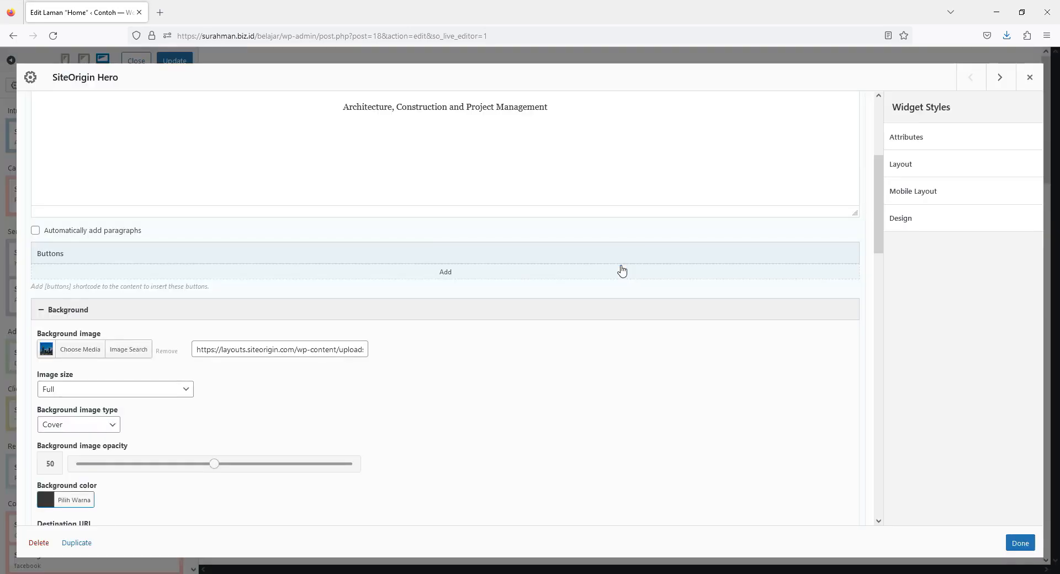
{"action": "scroll", "coordinate": [621, 269], "scroll_direction": "up", "scroll_amount": 3}
{"action": "left_click_drag", "start_coordinate": [381, 251], "coordinate": [519, 250]}
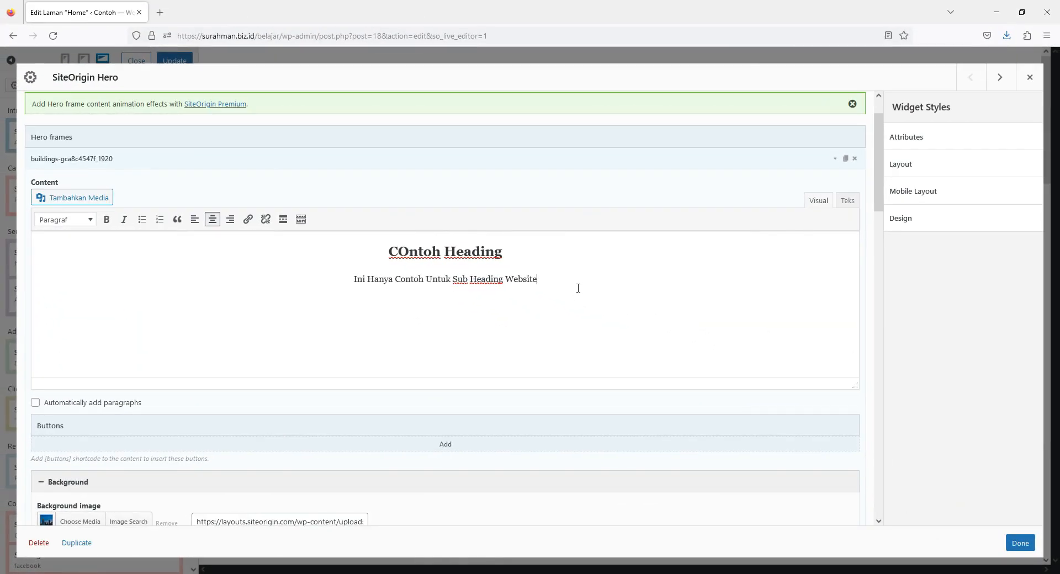
- Review the Attributes and Layout options in the hero widget's styles
{"action": "left_click", "coordinate": [920, 138]}
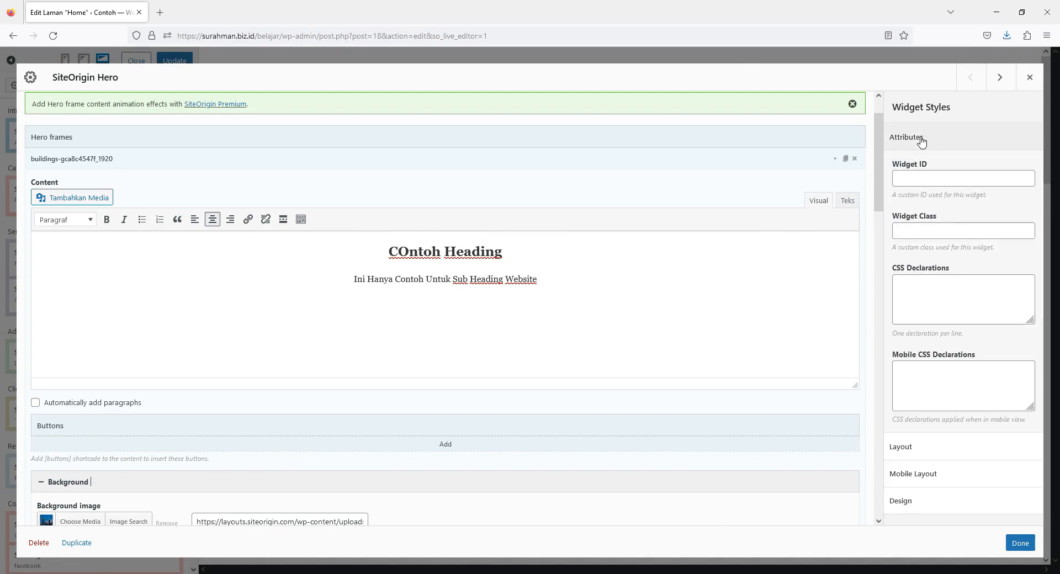
{"action": "left_click", "coordinate": [904, 447]}
{"action": "scroll", "coordinate": [932, 411], "scroll_direction": "down", "scroll_amount": 3}
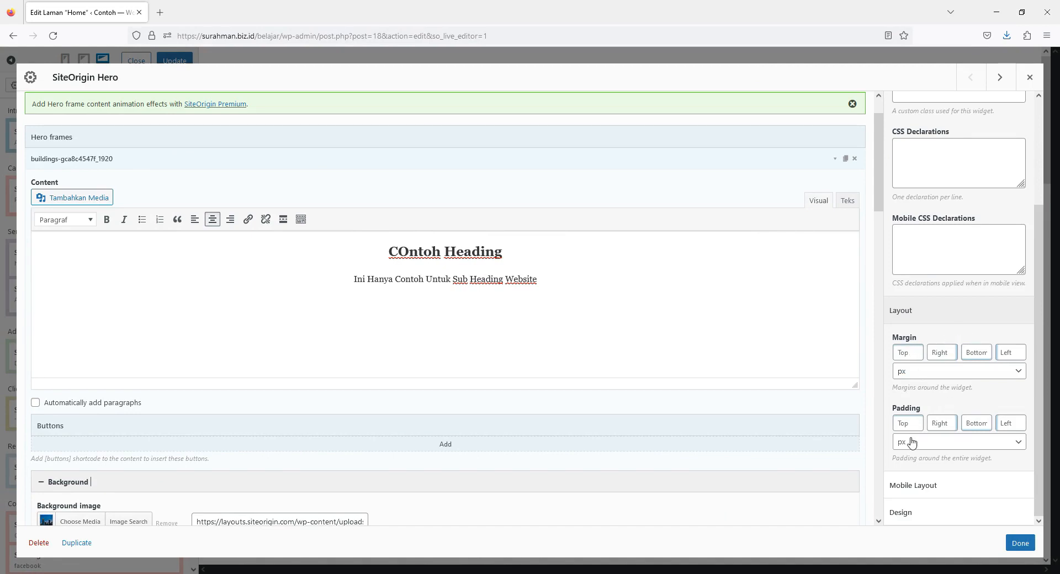
{"action": "scroll", "coordinate": [999, 143], "scroll_direction": "up", "scroll_amount": 3}
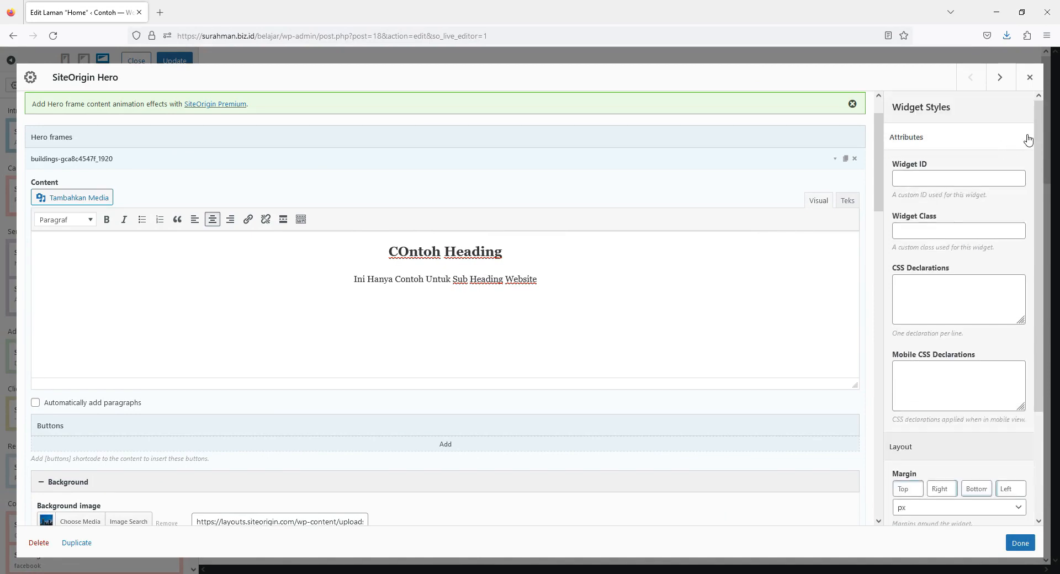
{"action": "scroll", "coordinate": [958, 260], "scroll_direction": "down", "scroll_amount": 3}
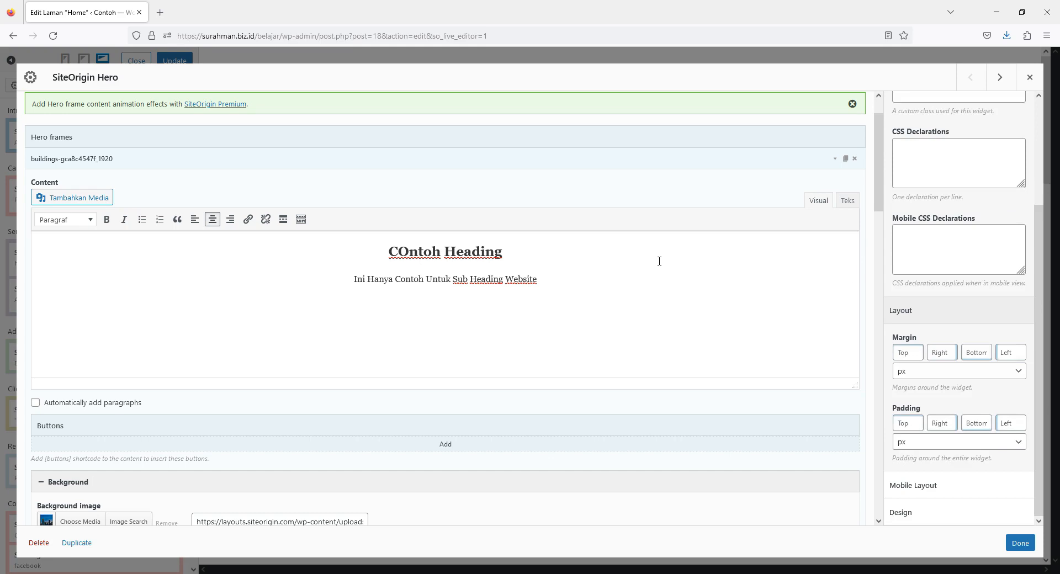
- Show the content editor's additional formatting tools and correct the hero heading to "Contoh Heading"
{"action": "left_click", "coordinate": [301, 219]}
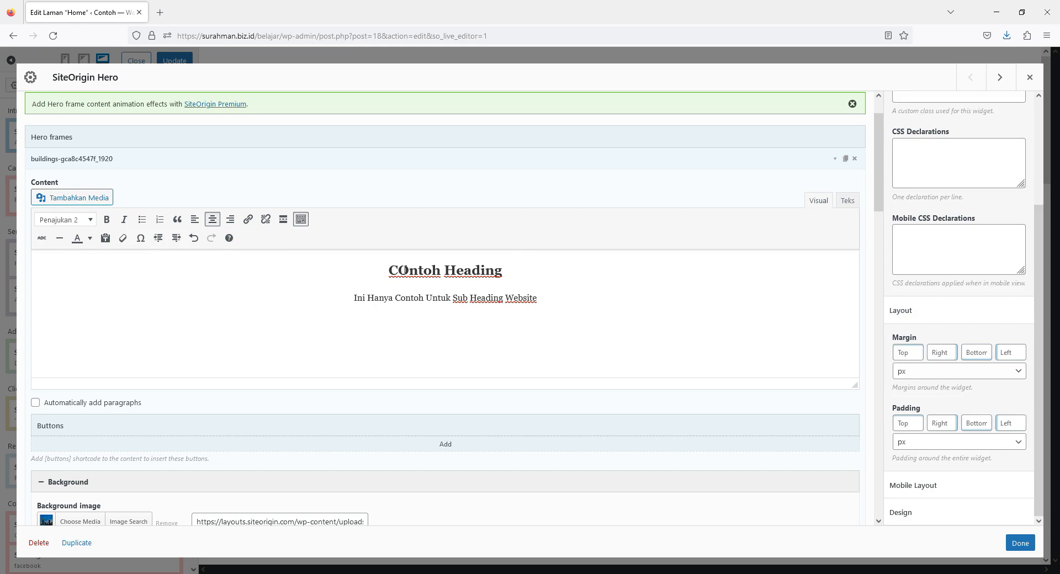
{"action": "key", "text": "BackSpace"}
{"action": "type", "text": "o"}
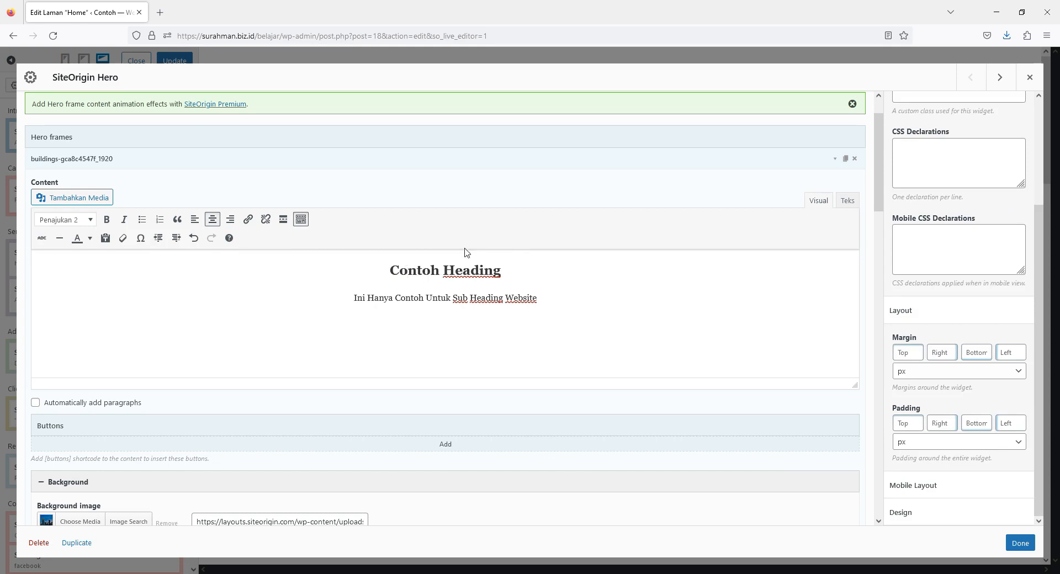
- Format the "Contoh Heading" text as Penajukan 1 and make it bold
{"action": "left_click_drag", "start_coordinate": [466, 278], "coordinate": [382, 277]}
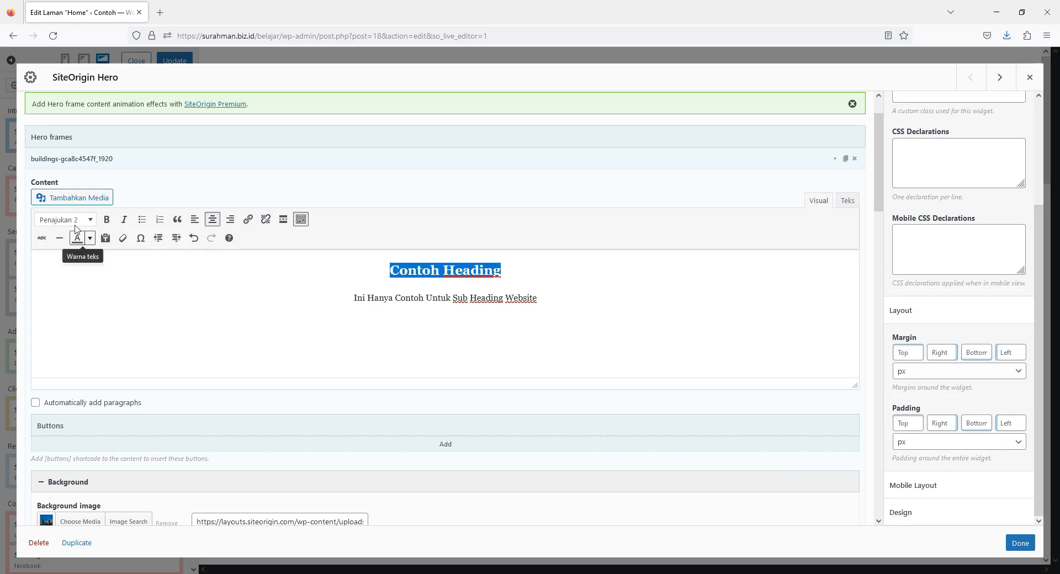
{"action": "left_click_drag", "start_coordinate": [351, 298], "coordinate": [564, 305]}
{"action": "left_click", "coordinate": [564, 305]}
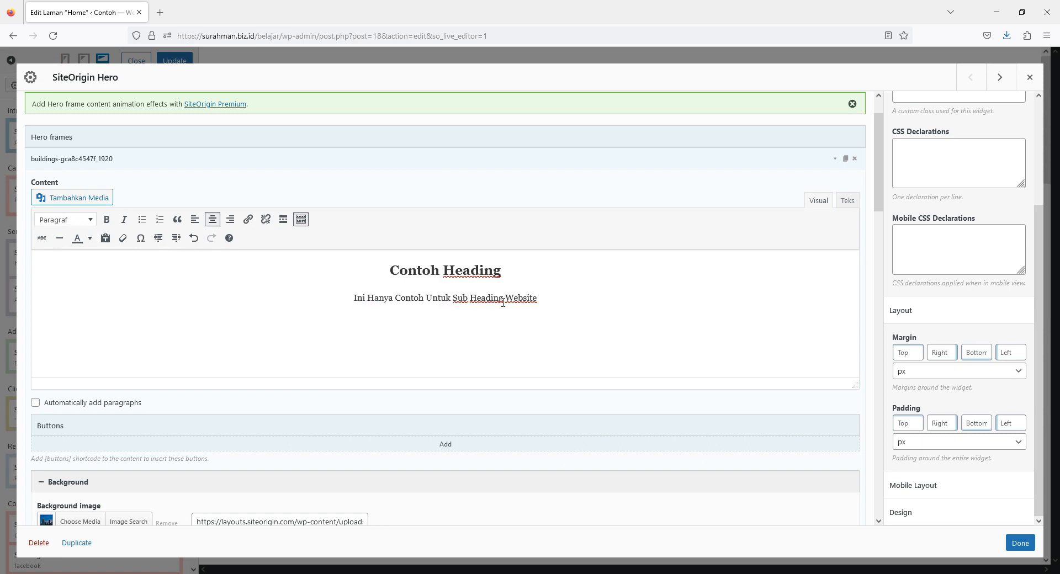
{"action": "left_click", "coordinate": [441, 270]}
{"action": "left_click_drag", "start_coordinate": [542, 277], "coordinate": [388, 270]}
{"action": "left_click", "coordinate": [65, 220]}
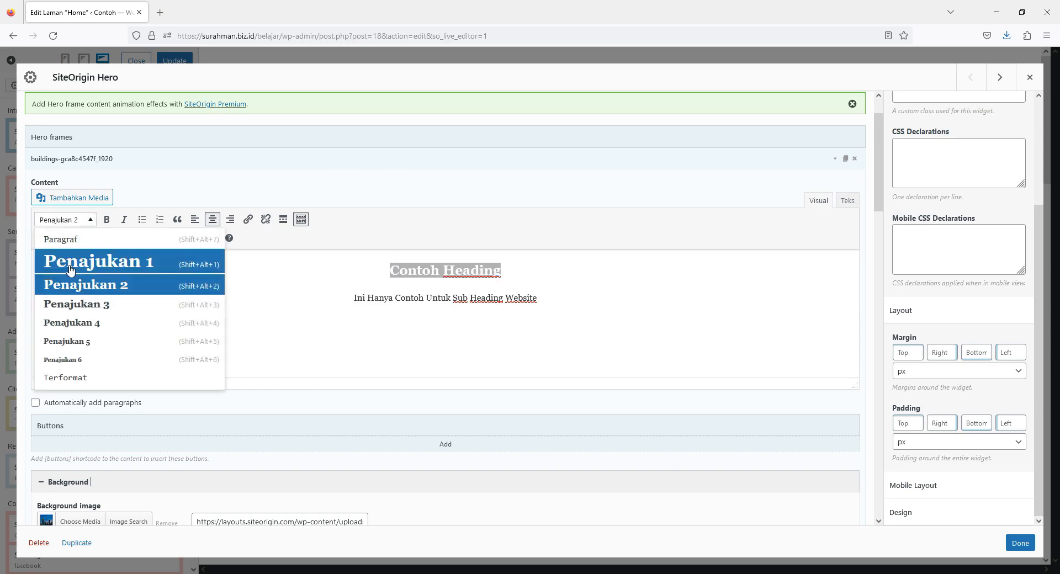
{"action": "left_click", "coordinate": [82, 258]}
{"action": "left_click", "coordinate": [106, 219]}
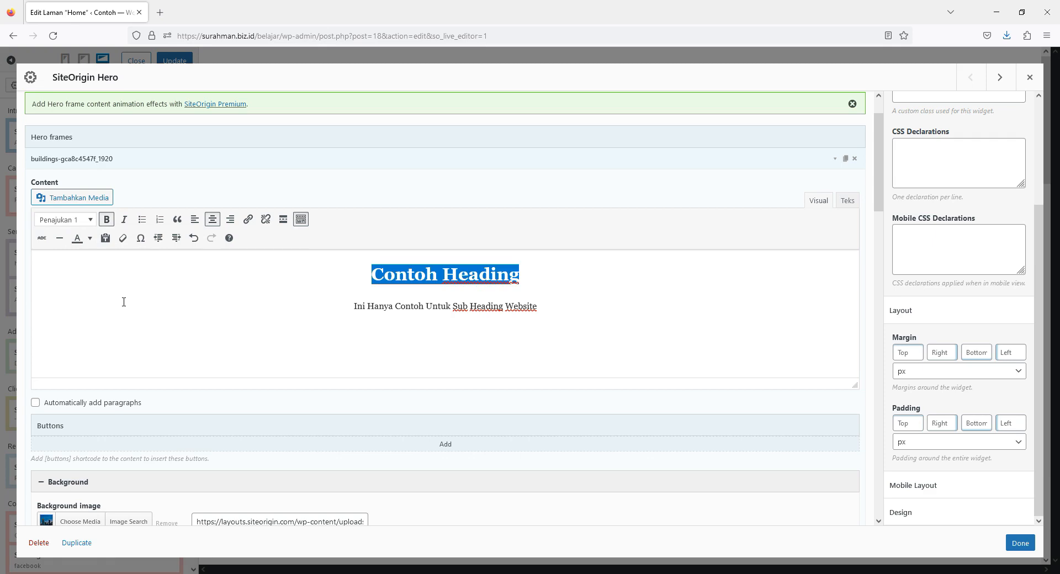
- Color the hero heading yellow and apply the widget changes
{"action": "left_click", "coordinate": [90, 238]}
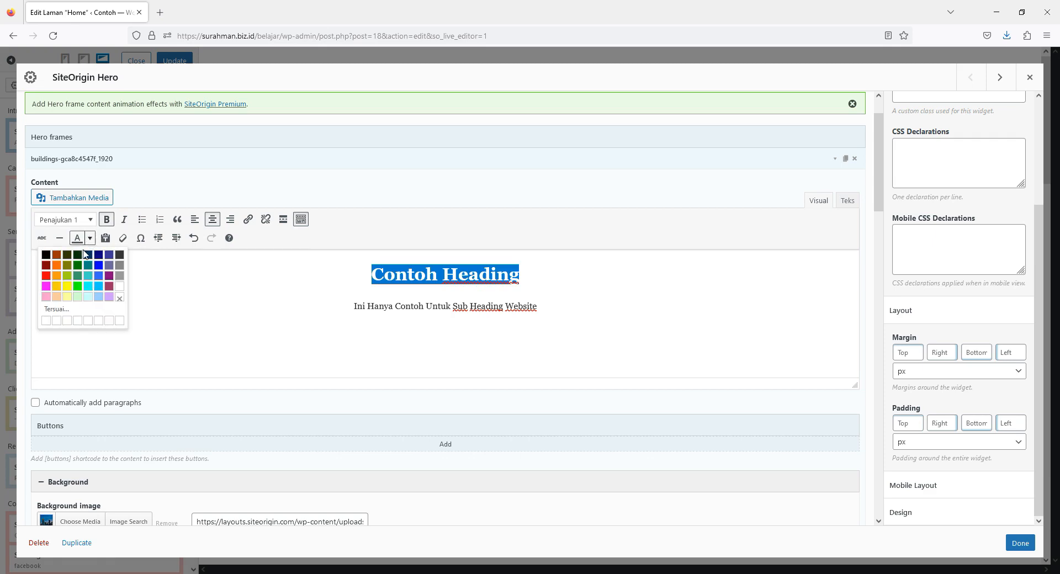
{"action": "left_click", "coordinate": [72, 290]}
{"action": "left_click", "coordinate": [234, 288]}
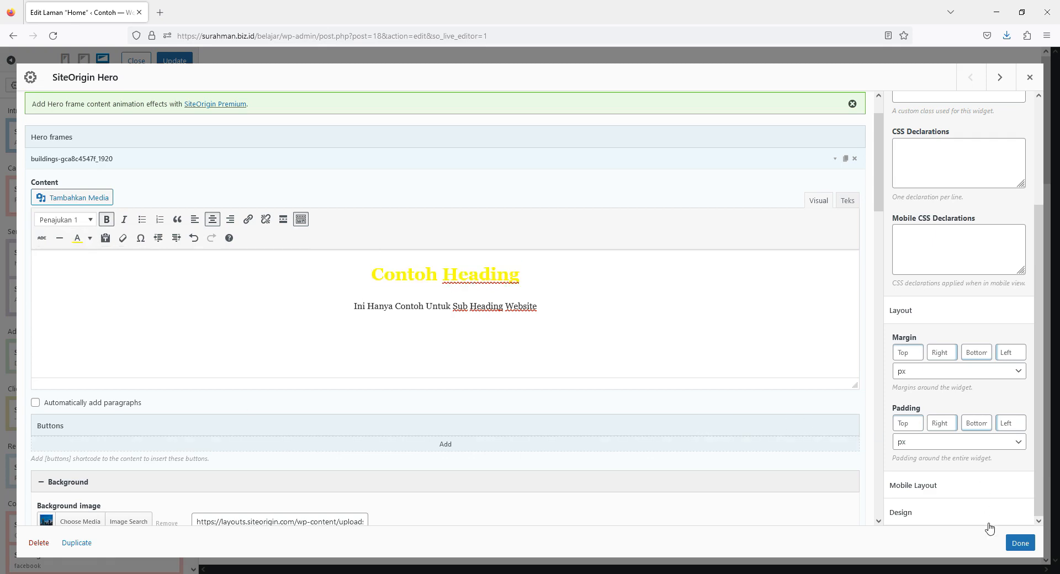
{"action": "left_click", "coordinate": [1020, 543]}
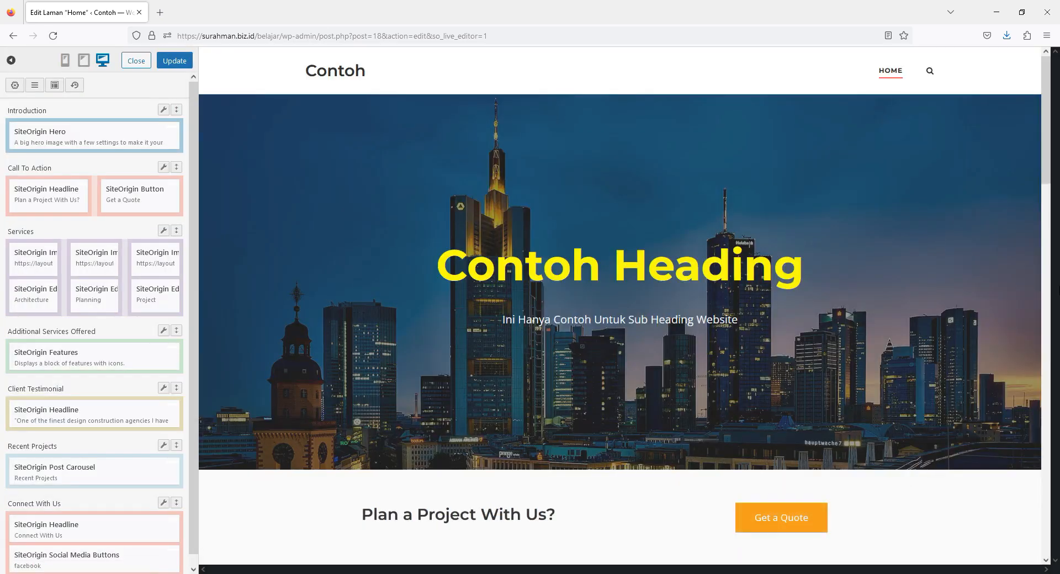
- Check the page preview, update the Home page and view the hero banner on the published site
{"action": "scroll", "coordinate": [958, 343], "scroll_direction": "down", "scroll_amount": 3}
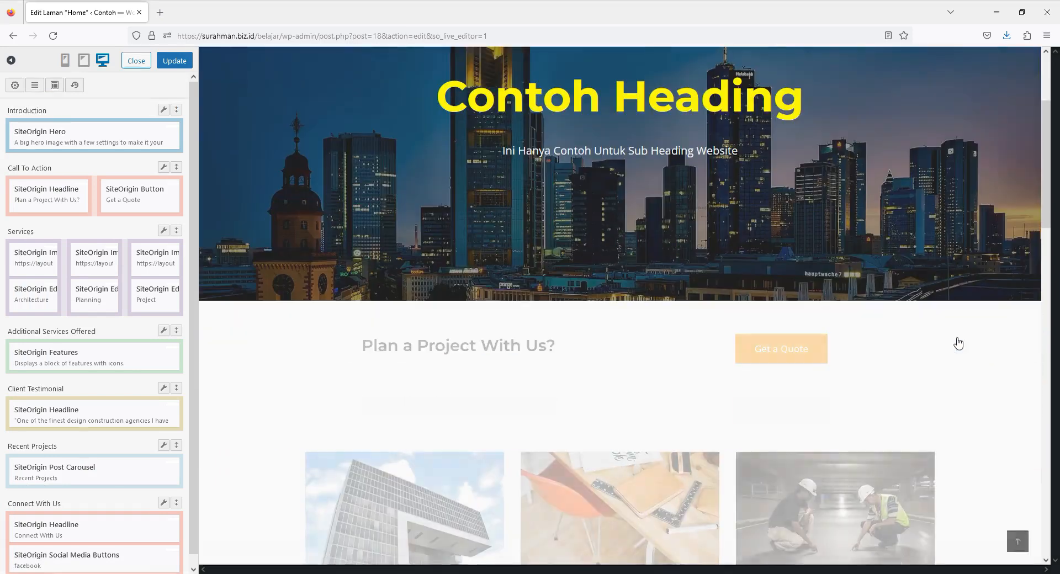
{"action": "scroll", "coordinate": [958, 343], "scroll_direction": "up", "scroll_amount": 3}
{"action": "left_click", "coordinate": [175, 62]}
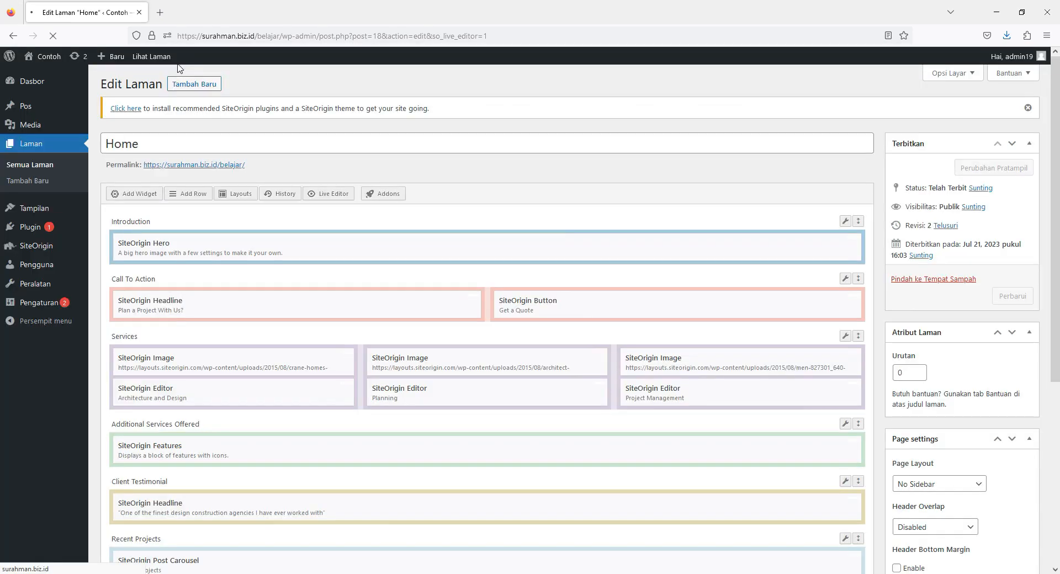
{"action": "scroll", "coordinate": [842, 359], "scroll_direction": "down", "scroll_amount": 8}
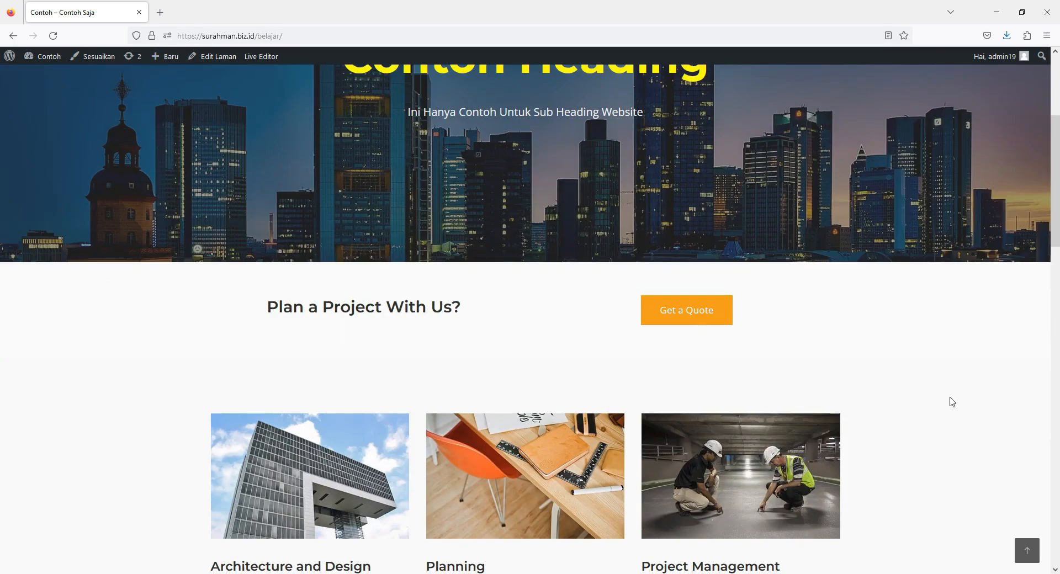
{"action": "scroll", "coordinate": [955, 397], "scroll_direction": "up", "scroll_amount": 6}
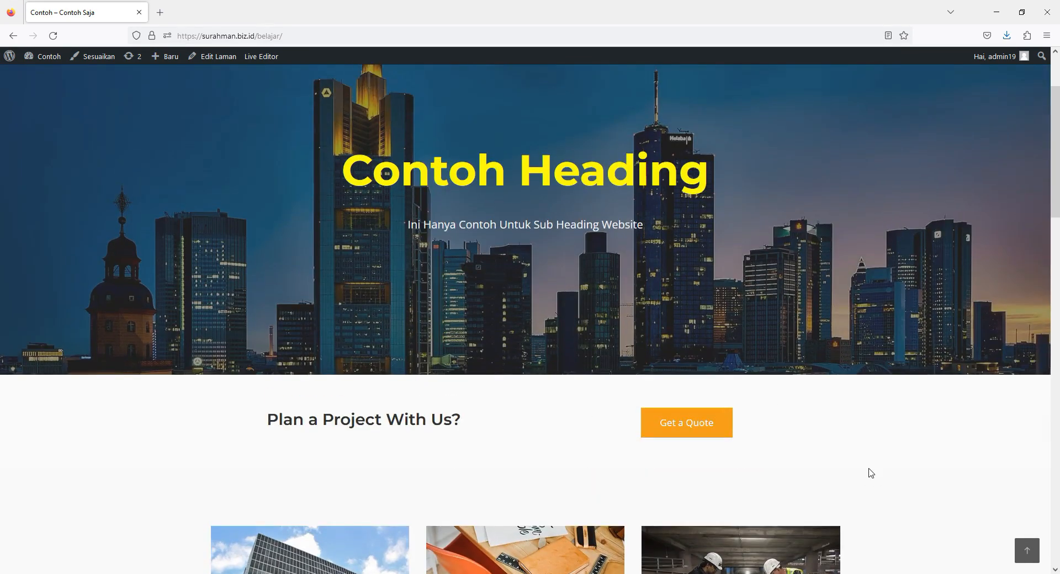
- Return to the Live Editor, open the settings of the "Plan a Project With Us?" headline widget and review its options
{"action": "left_click", "coordinate": [262, 58]}
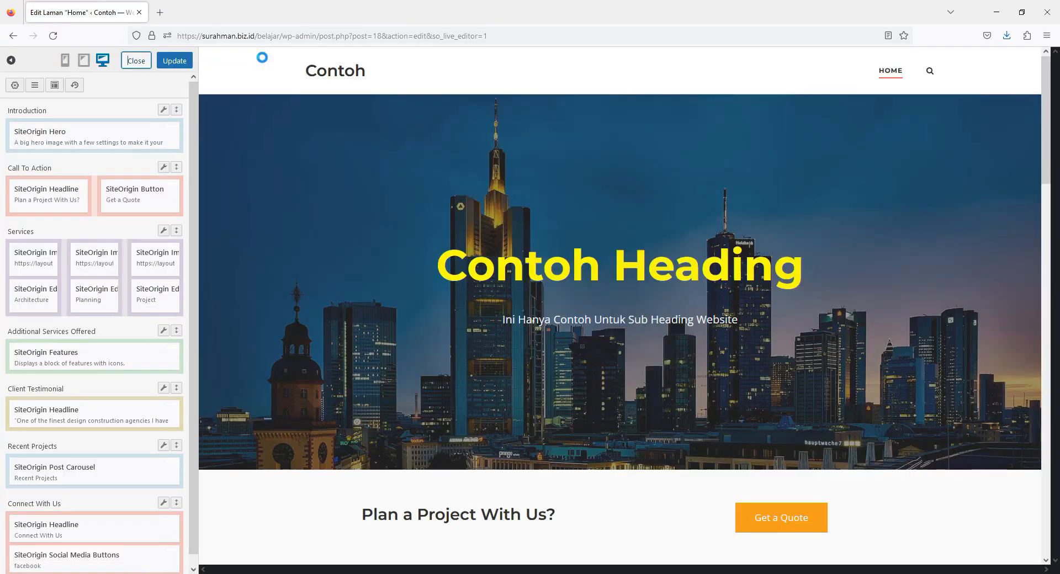
{"action": "scroll", "coordinate": [752, 284], "scroll_direction": "down", "scroll_amount": 3}
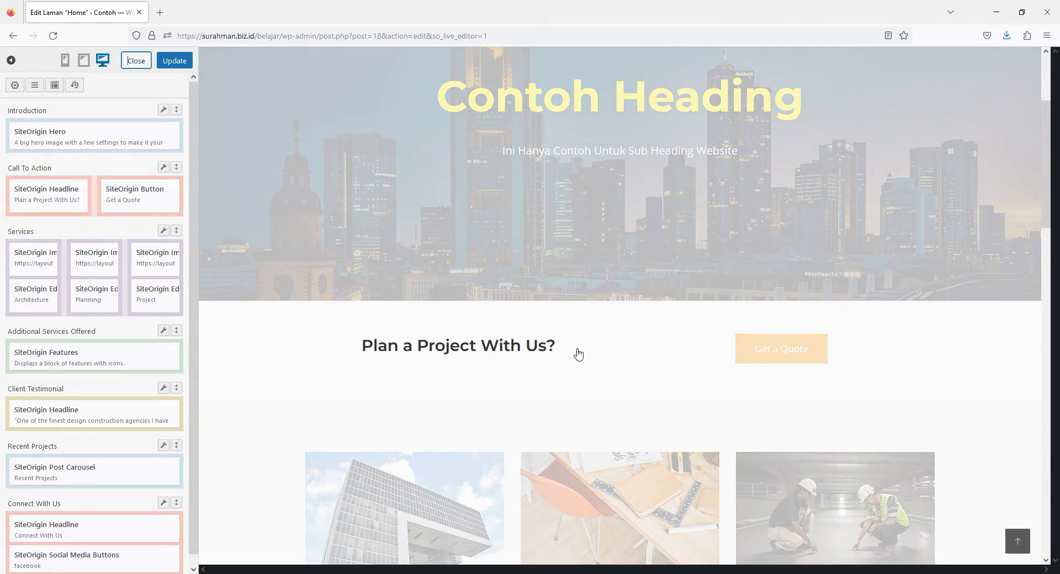
{"action": "left_click", "coordinate": [576, 353]}
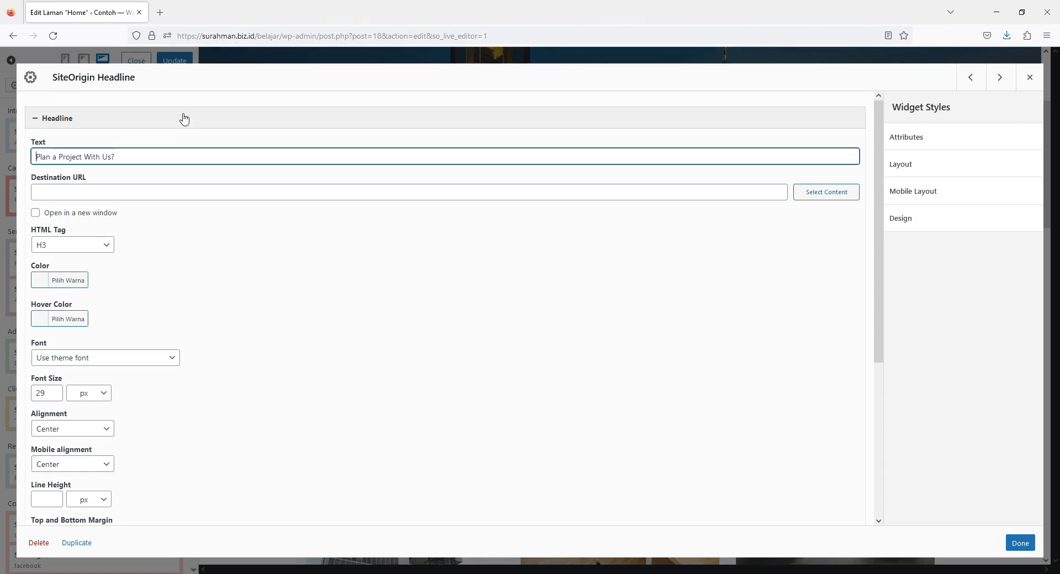
{"action": "scroll", "coordinate": [263, 290], "scroll_direction": "down", "scroll_amount": 1}
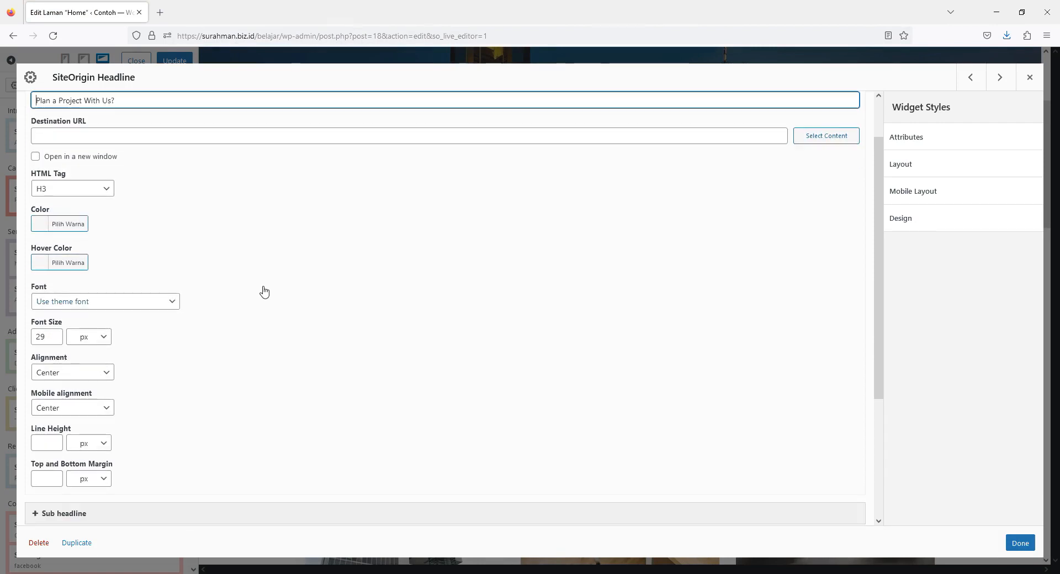
{"action": "scroll", "coordinate": [263, 290], "scroll_direction": "down", "scroll_amount": 3}
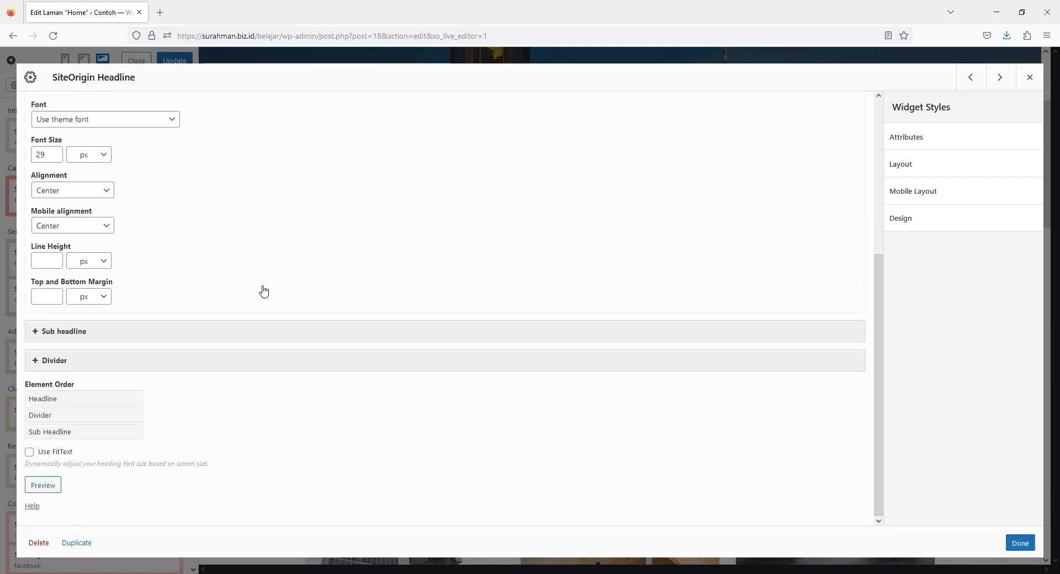
{"action": "scroll", "coordinate": [260, 299], "scroll_direction": "up", "scroll_amount": 4}
{"action": "scroll", "coordinate": [260, 300], "scroll_direction": "up", "scroll_amount": 1}
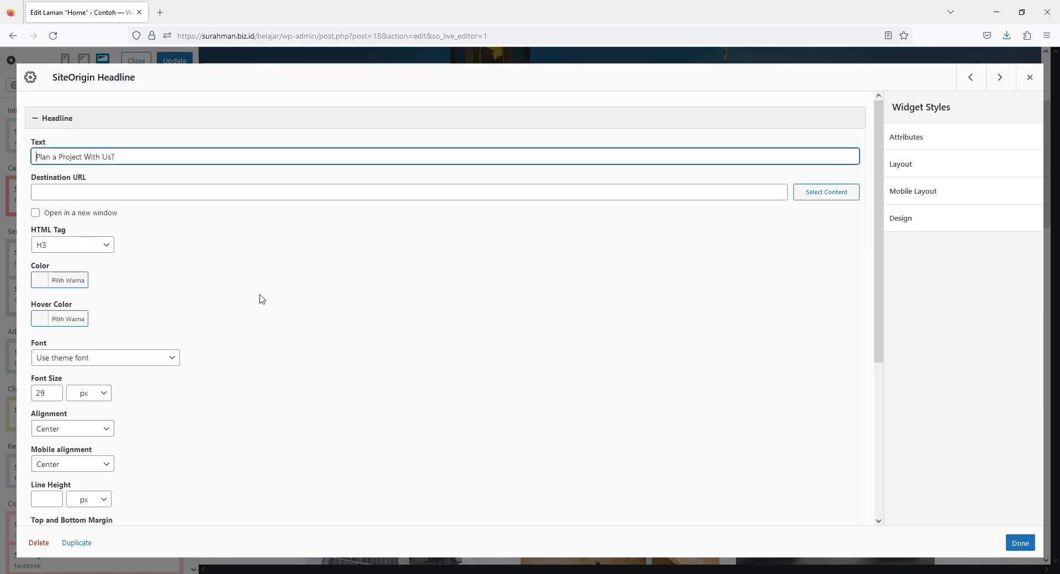
- Set the headline widget's background color to semi-transparent black, rgba(0,0,0,0.54), in its Design styles
{"action": "left_click", "coordinate": [903, 221]}
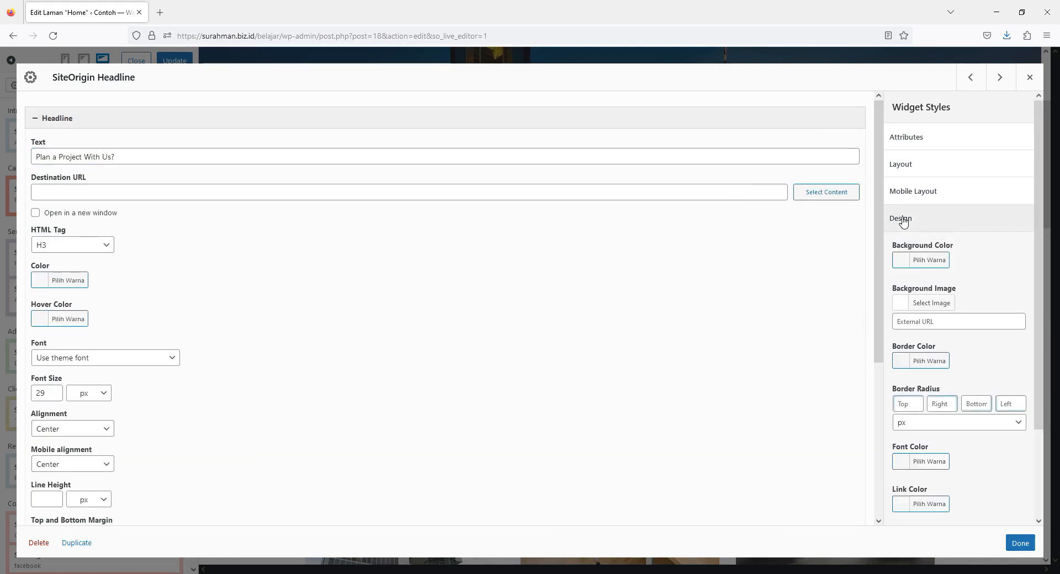
{"action": "left_click", "coordinate": [928, 260]}
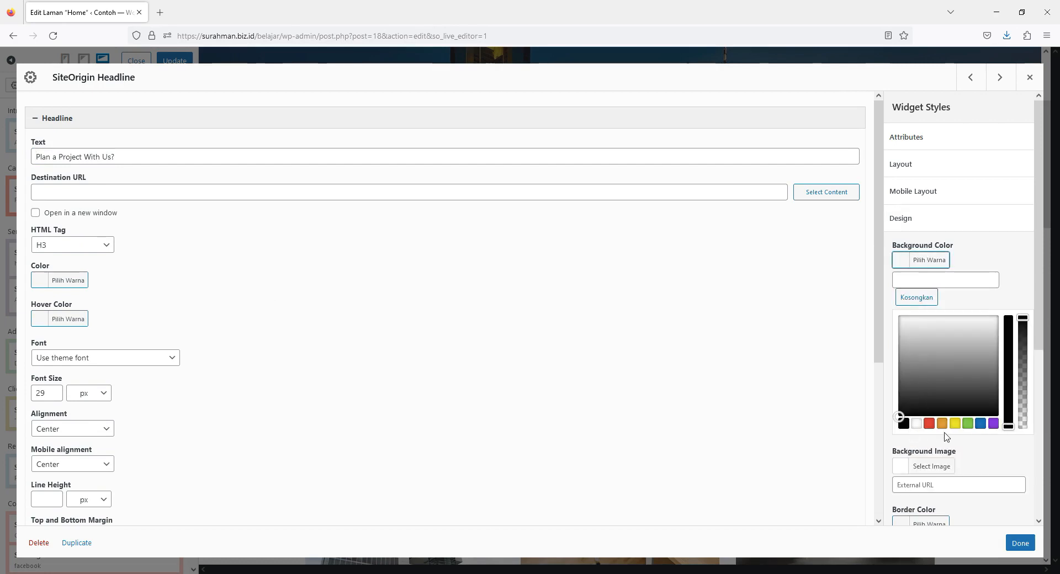
{"action": "left_click", "coordinate": [903, 424]}
{"action": "left_click_drag", "start_coordinate": [1022, 319], "coordinate": [1026, 377]}
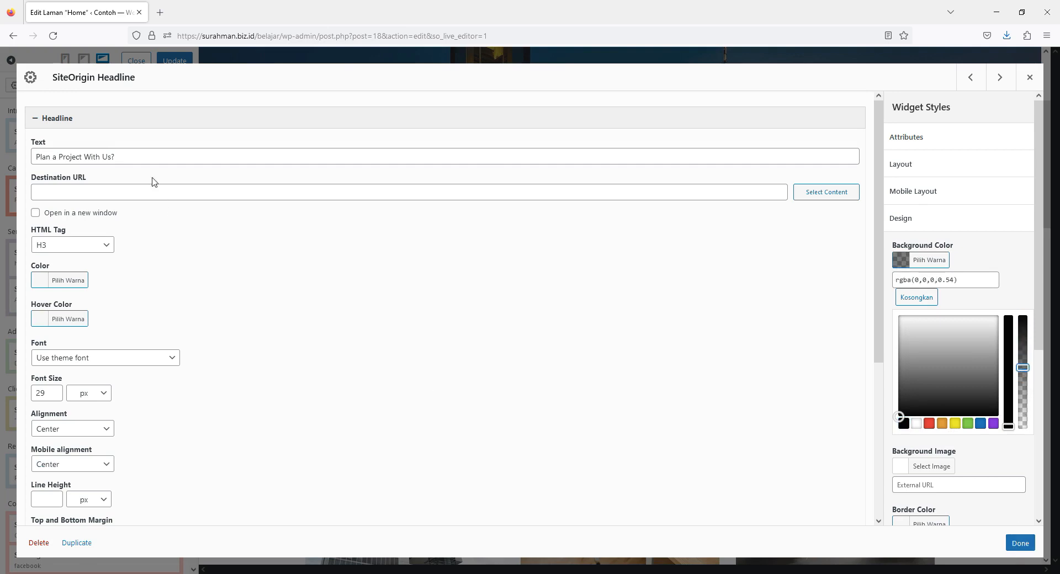
- Examine the headline's text field and the font, alignment, sub headline and divider settings below it
{"action": "left_click_drag", "start_coordinate": [140, 157], "coordinate": [14, 160]}
{"action": "left_click", "coordinate": [321, 324]}
{"action": "scroll", "coordinate": [321, 324], "scroll_direction": "down", "scroll_amount": 4}
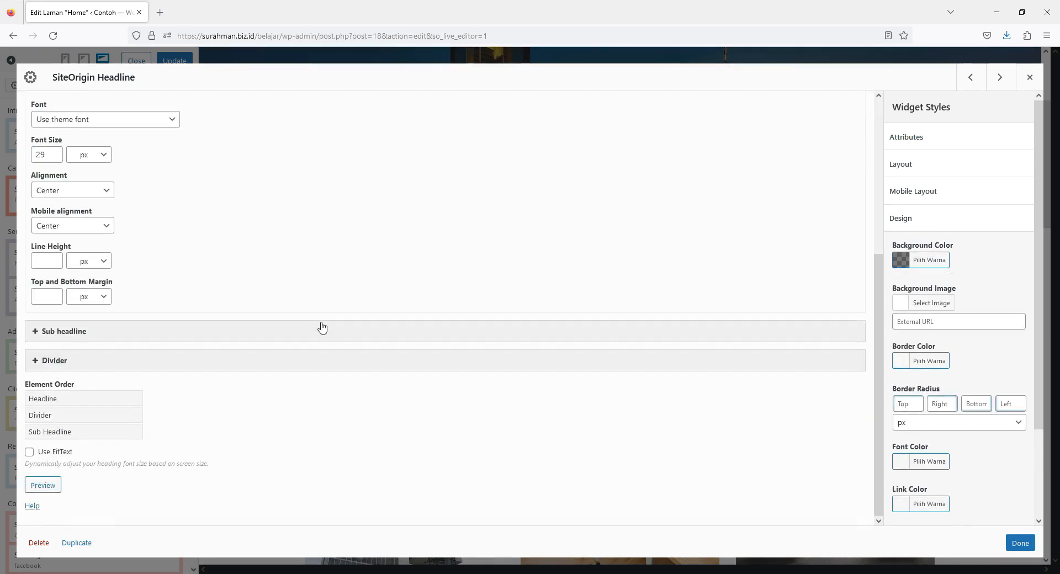
- Expand and review the headline widget's sub headline settings, then apply and close the widget's settings
{"action": "left_click", "coordinate": [292, 337]}
{"action": "scroll", "coordinate": [375, 373], "scroll_direction": "down", "scroll_amount": 2}
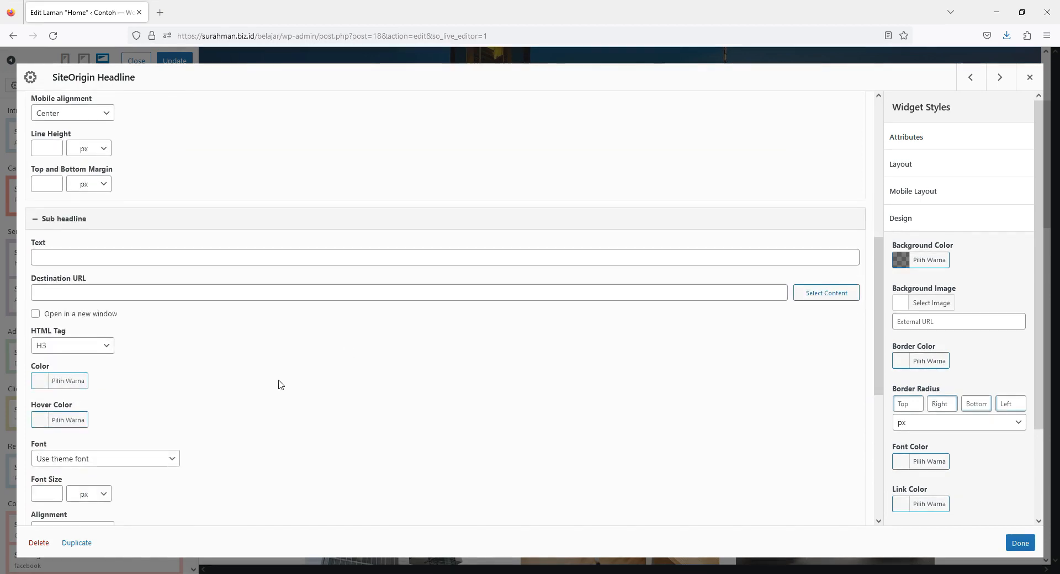
{"action": "scroll", "coordinate": [77, 352], "scroll_direction": "up", "scroll_amount": 1}
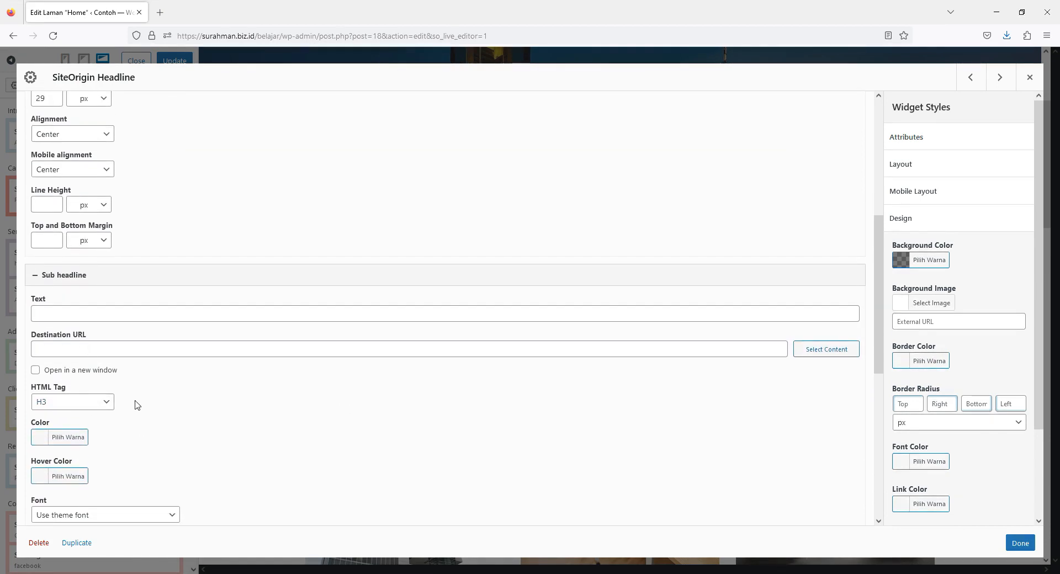
{"action": "scroll", "coordinate": [137, 404], "scroll_direction": "up", "scroll_amount": 4}
{"action": "scroll", "coordinate": [137, 405], "scroll_direction": "up", "scroll_amount": 2}
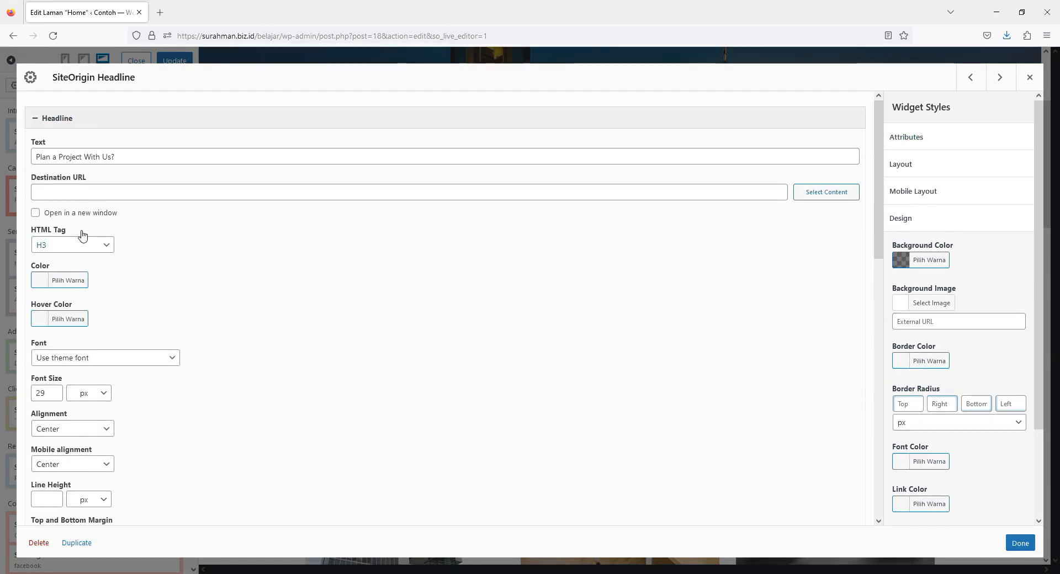
{"action": "left_click", "coordinate": [1019, 543]}
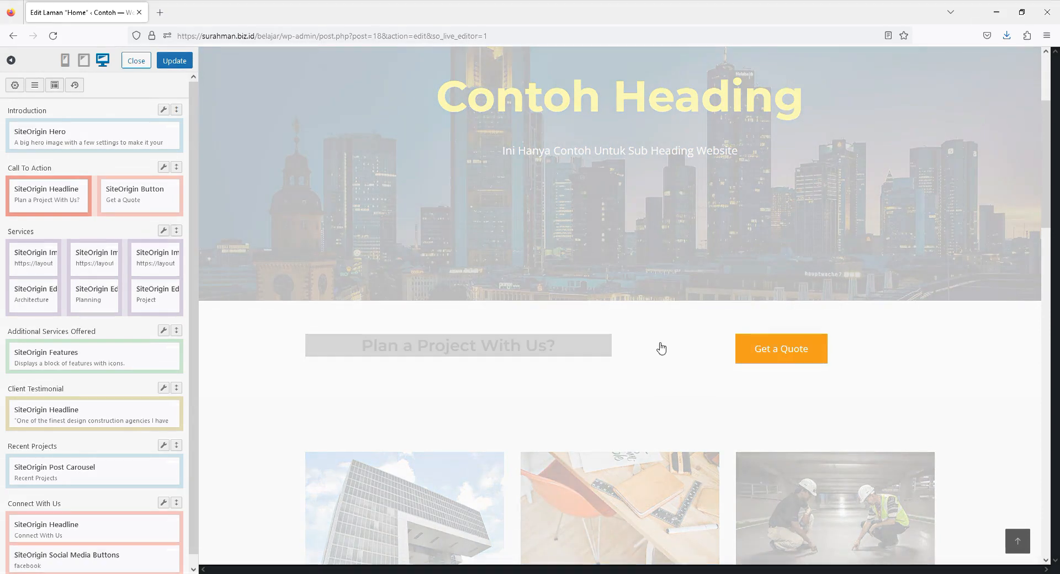
- Open the "Get a Quote" button widget and review its text, link, layout and Design style options without changing them
{"action": "left_click", "coordinate": [650, 349]}
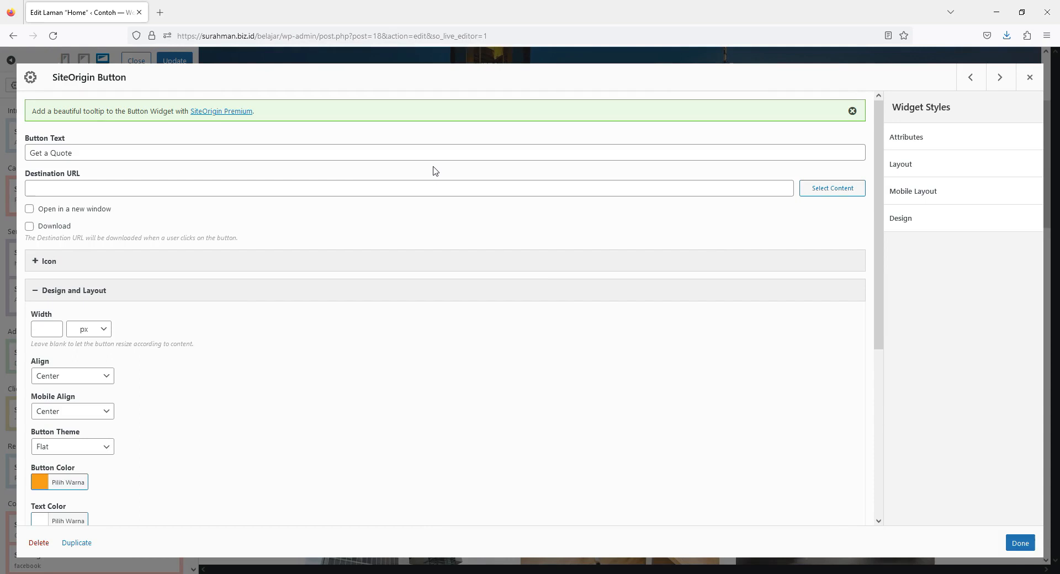
{"action": "left_click", "coordinate": [917, 219]}
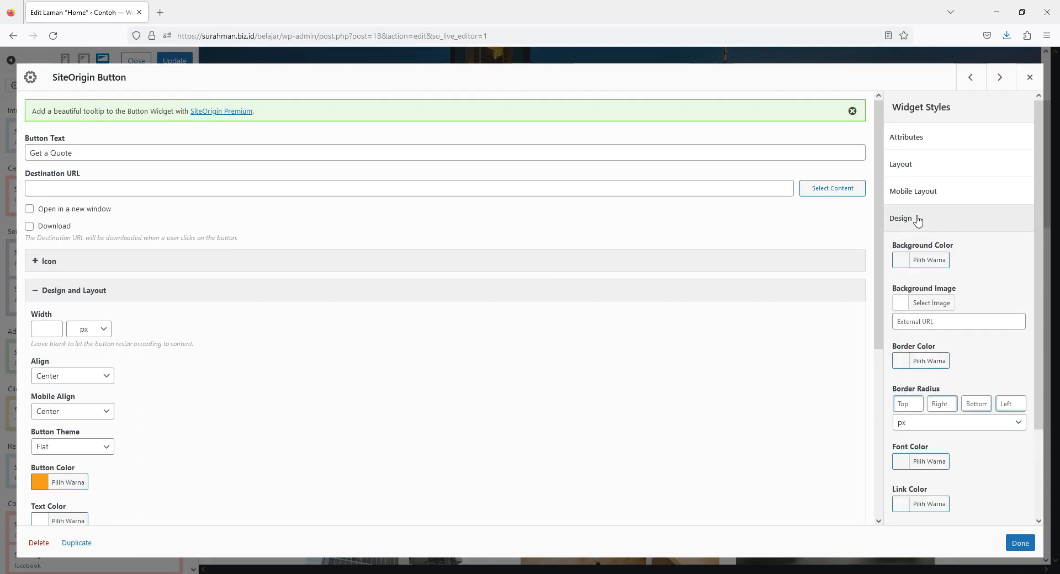
{"action": "scroll", "coordinate": [309, 190], "scroll_direction": "down", "scroll_amount": 5}
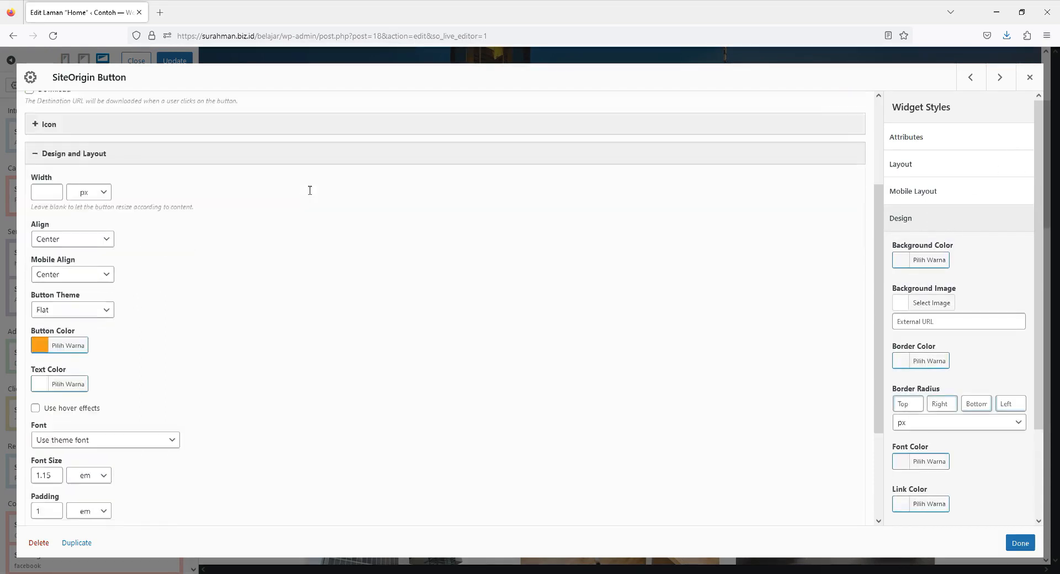
{"action": "scroll", "coordinate": [310, 195], "scroll_direction": "up", "scroll_amount": 4}
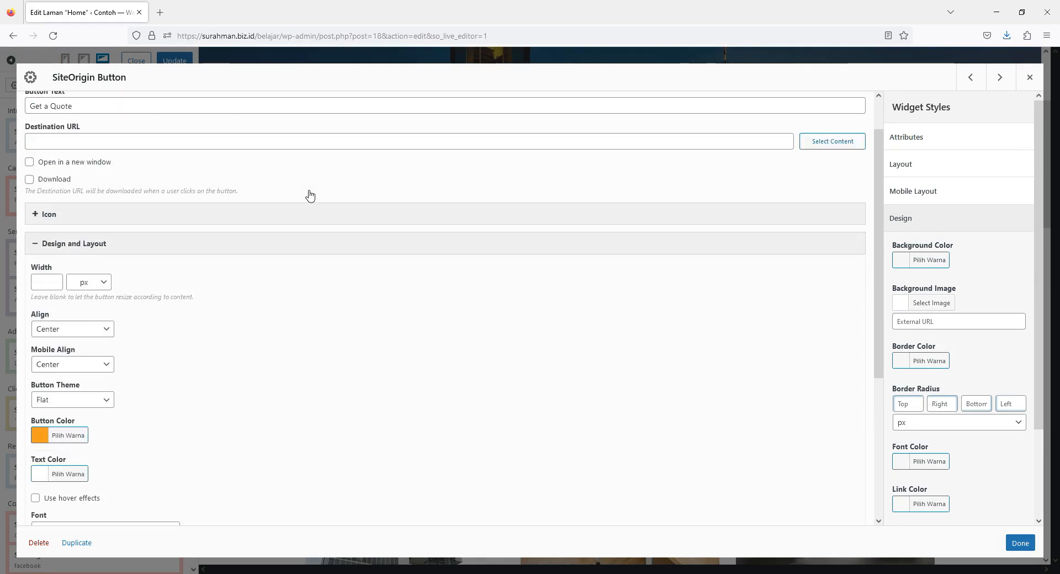
{"action": "scroll", "coordinate": [309, 195], "scroll_direction": "up", "scroll_amount": 2}
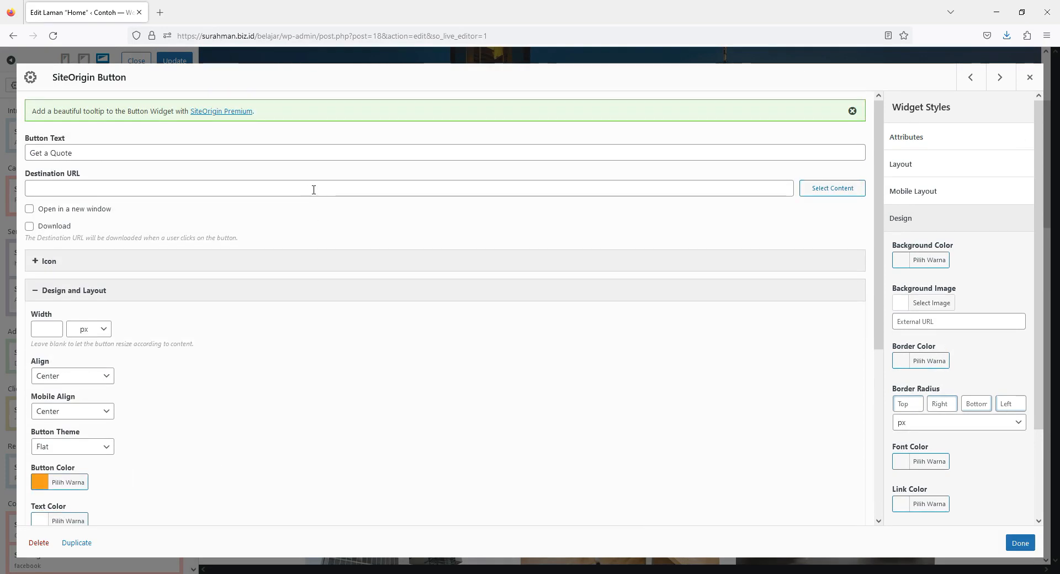
{"action": "left_click", "coordinate": [1029, 77]}
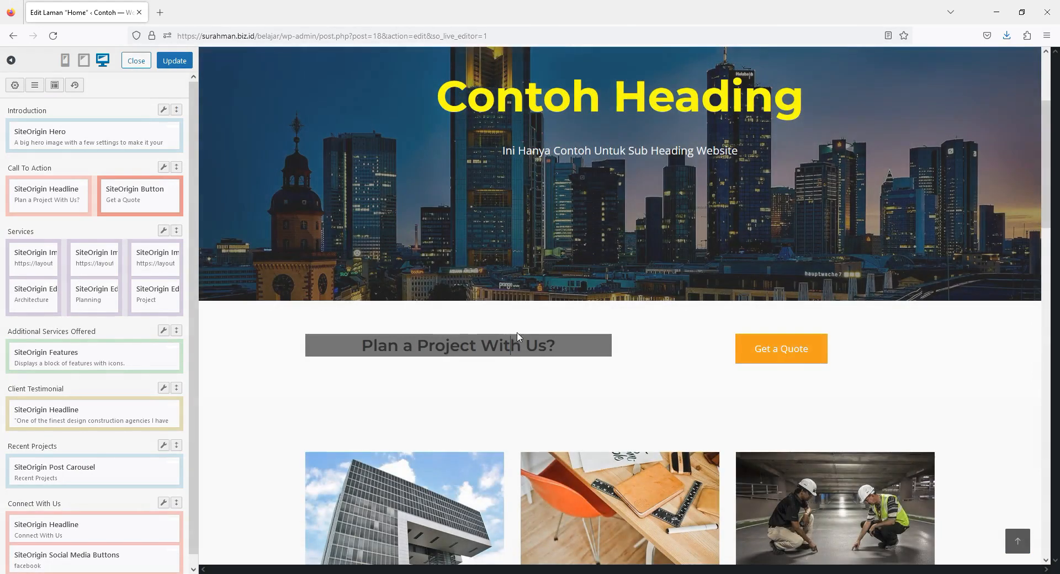
- Clear the background color in the Design styles of the "Plan a Project With Us?" headline widget and apply the change
{"action": "left_click", "coordinate": [517, 337]}
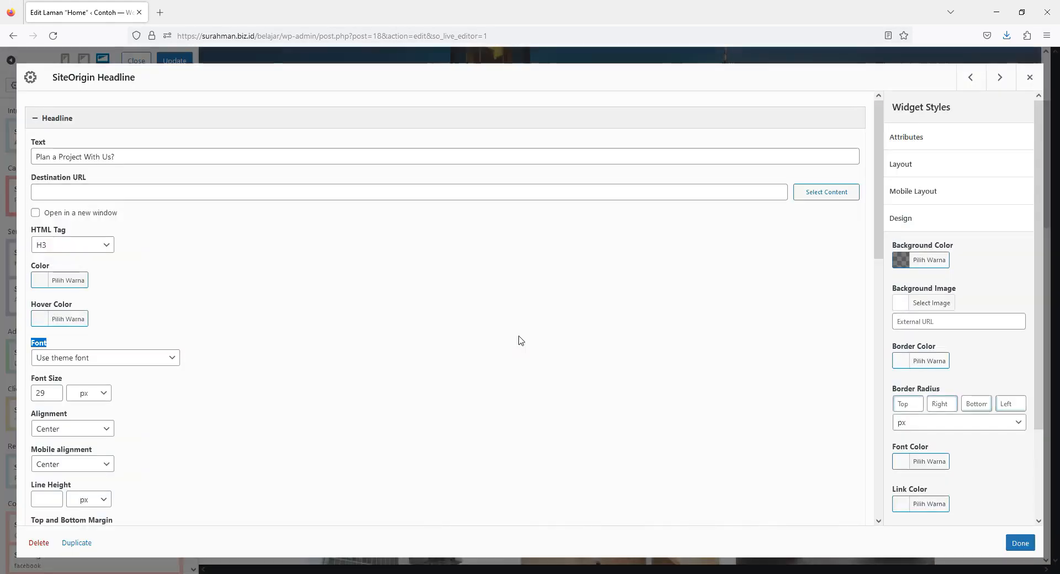
{"action": "left_click", "coordinate": [945, 261]}
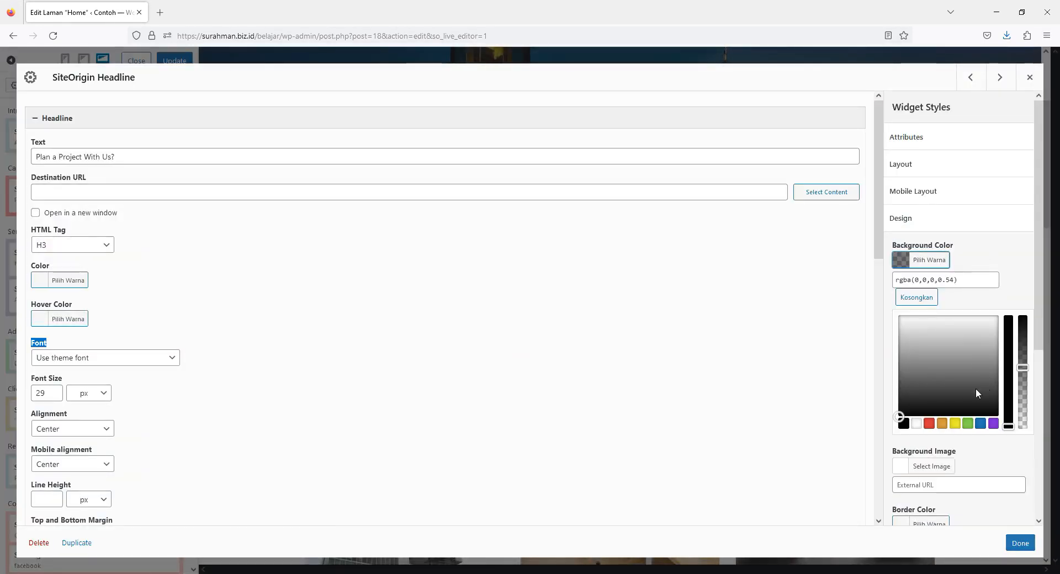
{"action": "left_click", "coordinate": [918, 298]}
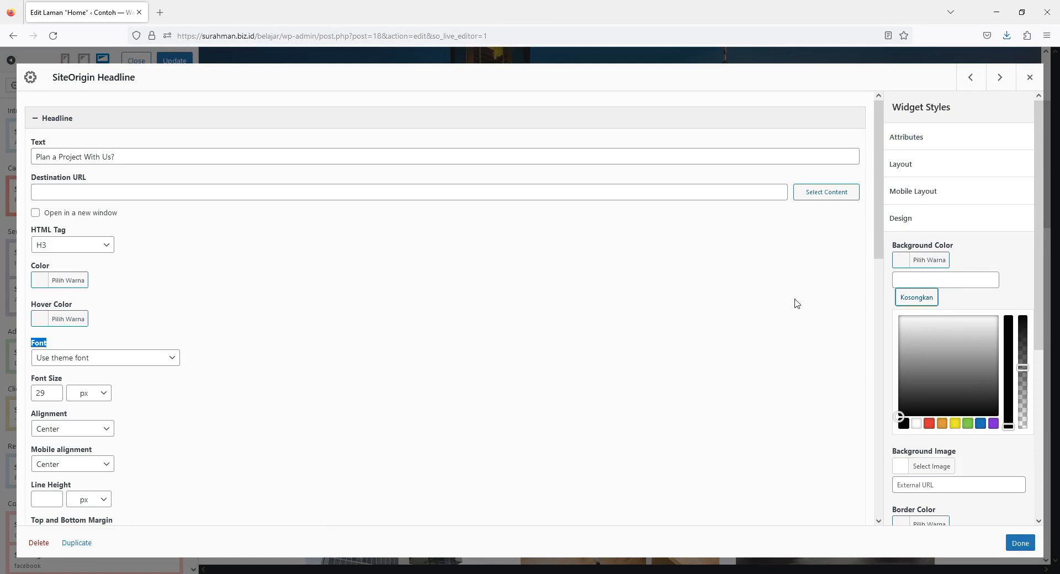
{"action": "left_click", "coordinate": [756, 322]}
{"action": "left_click", "coordinate": [1020, 543]}
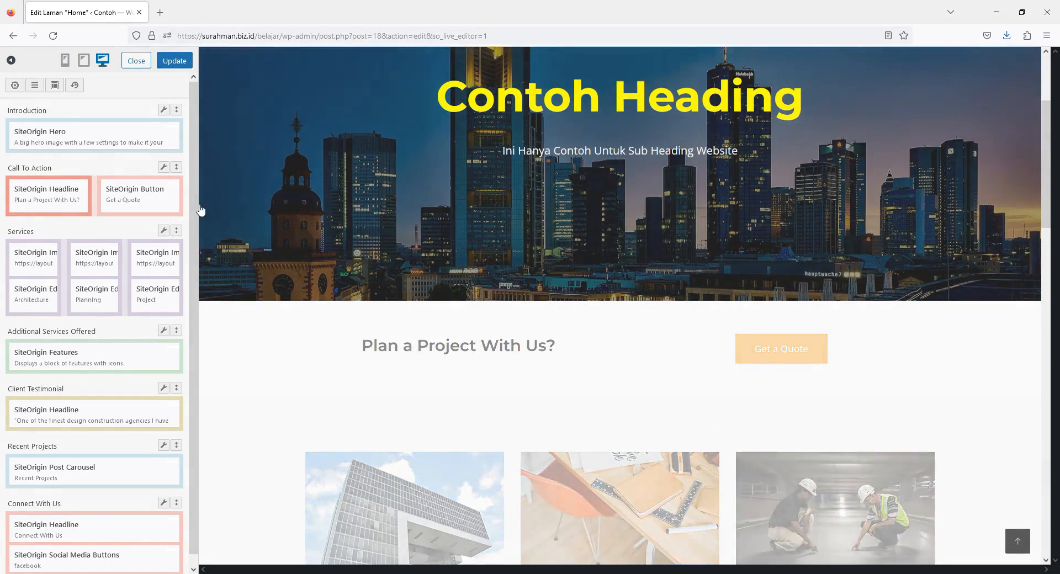
- Set the Call To Action row's background color to semi-transparent dark gray, about rgba(30,30,30,0.55), in its Design styles
{"action": "mouse_move", "coordinate": [163, 171]}
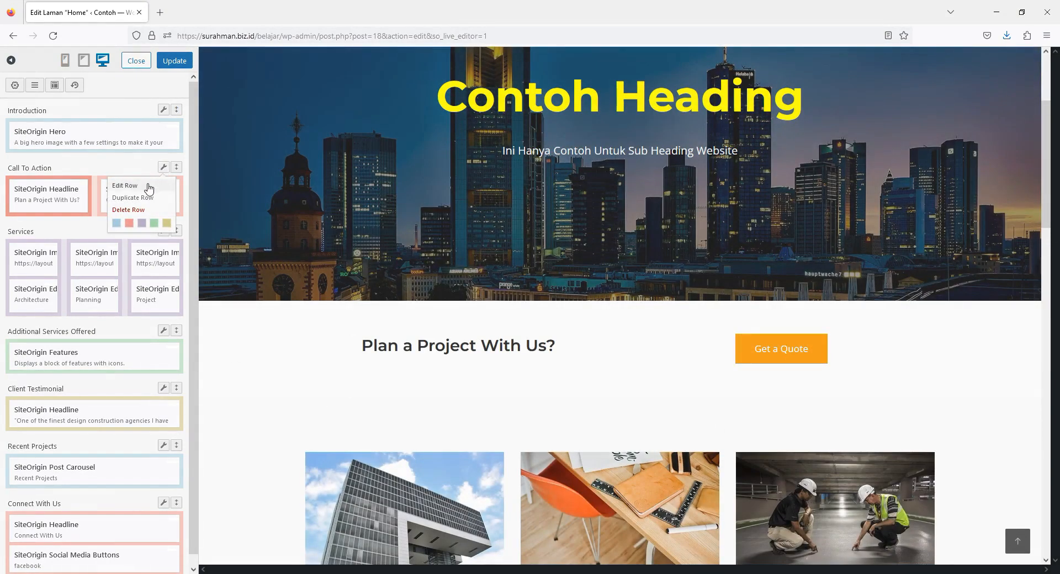
{"action": "left_click", "coordinate": [148, 187]}
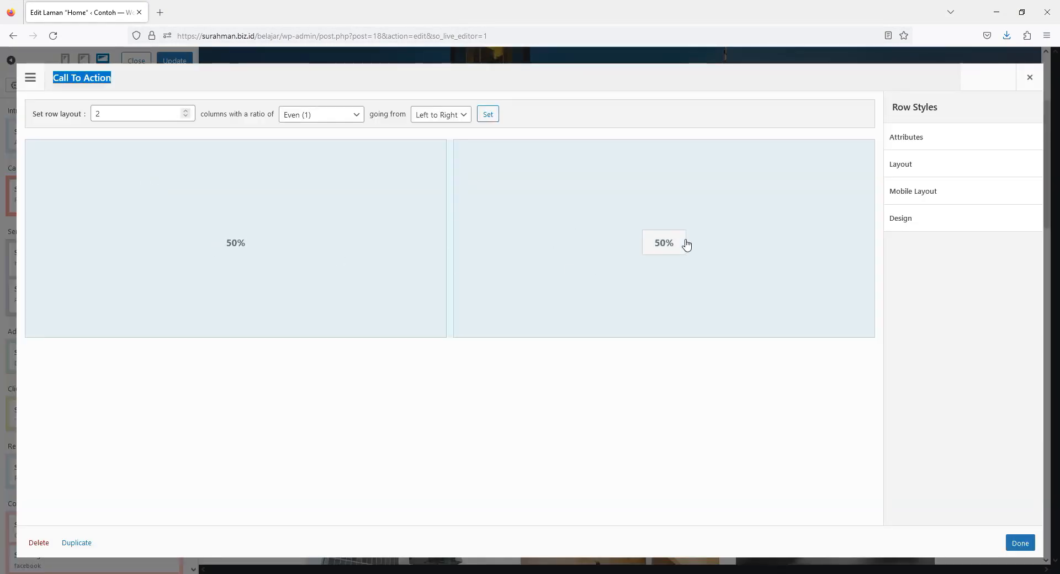
{"action": "left_click", "coordinate": [914, 221]}
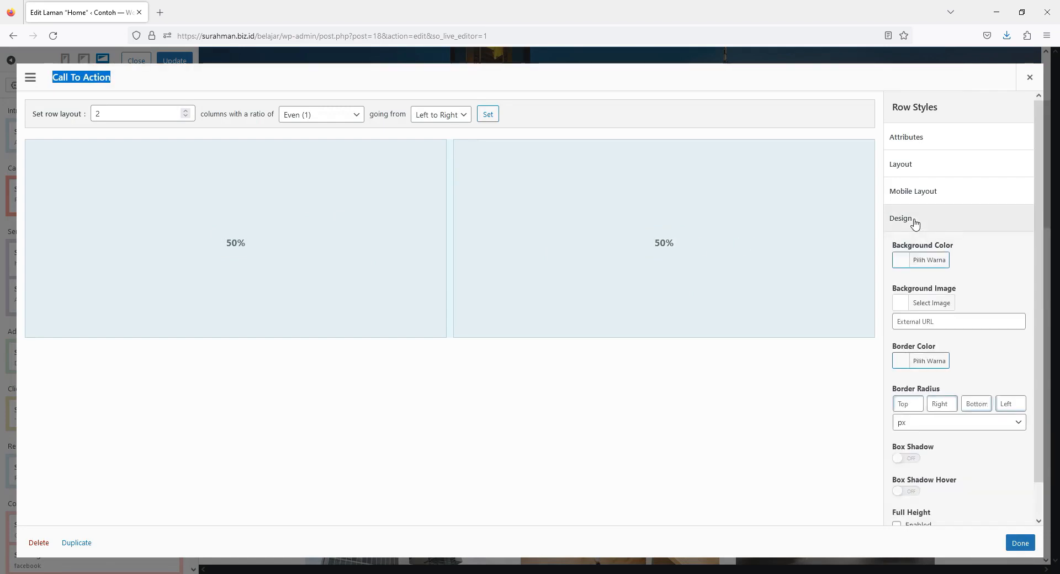
{"action": "left_click", "coordinate": [924, 266]}
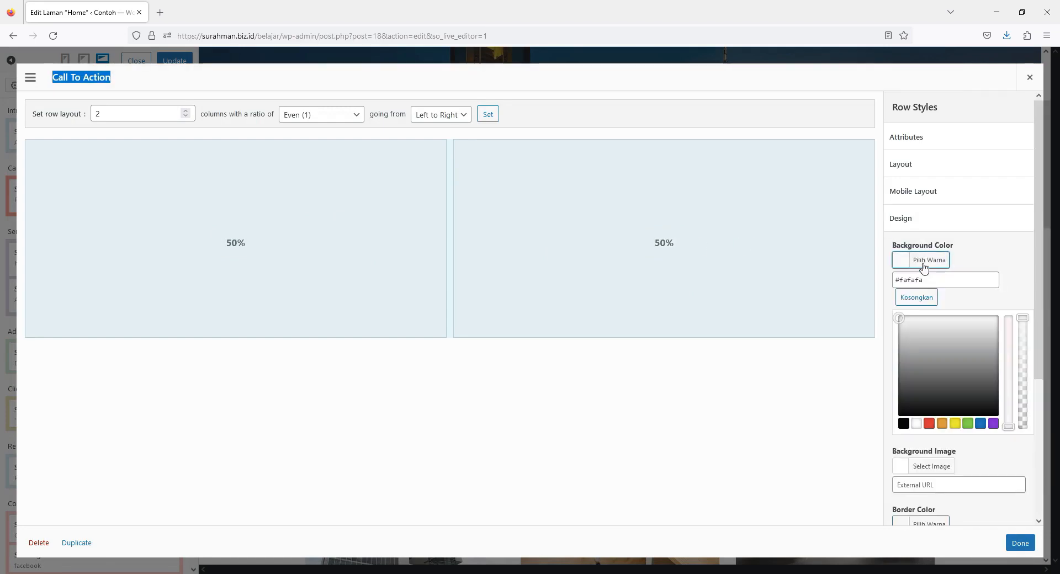
{"action": "left_click", "coordinate": [925, 405]}
{"action": "left_click_drag", "start_coordinate": [1023, 339], "coordinate": [1025, 372]}
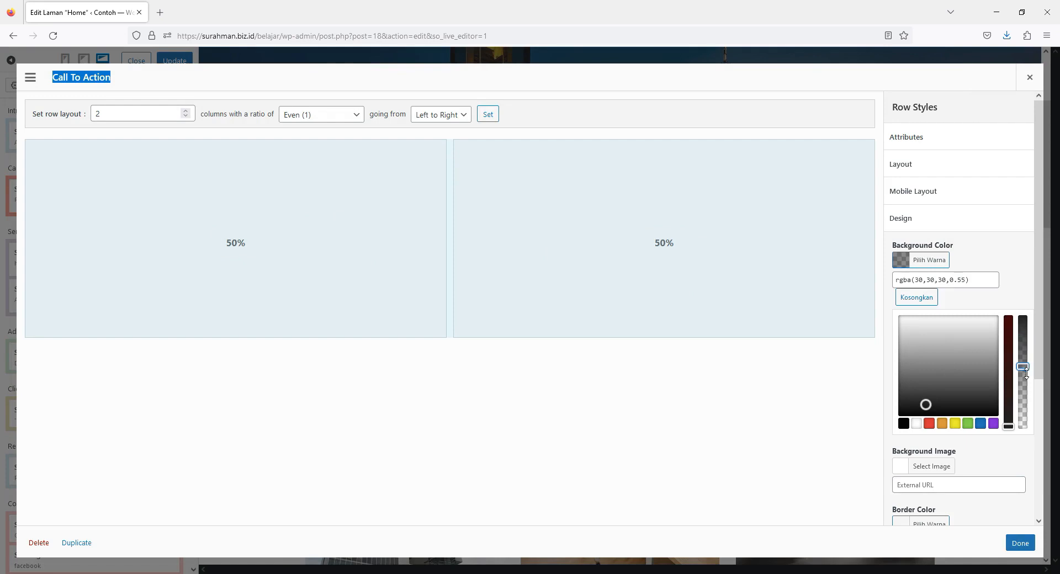
{"action": "left_click", "coordinate": [1019, 544]}
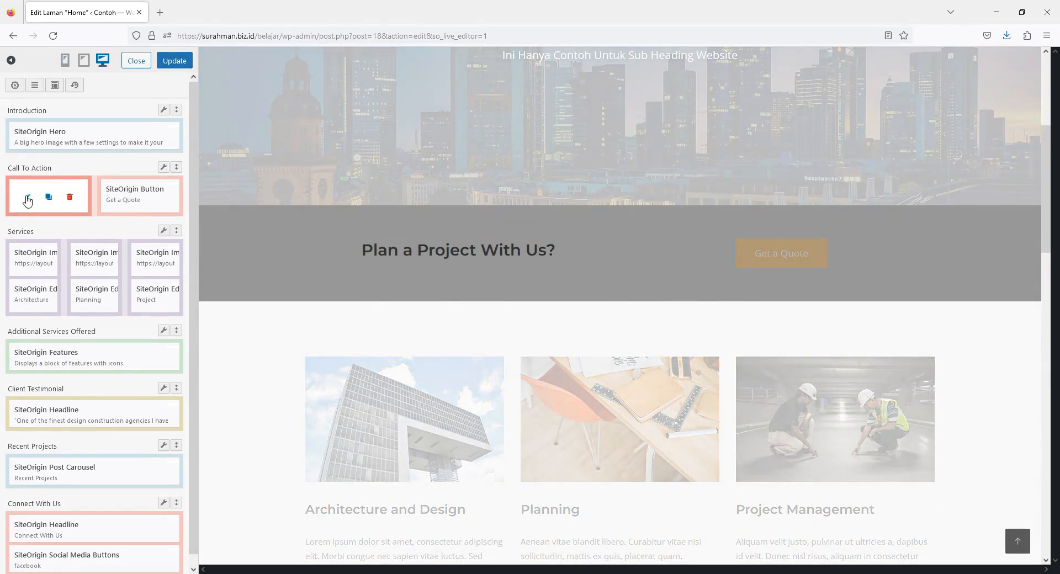
- Change the Call To Action headline's text to "Contoh Tulisan Text" and apply it
{"action": "left_click", "coordinate": [28, 199]}
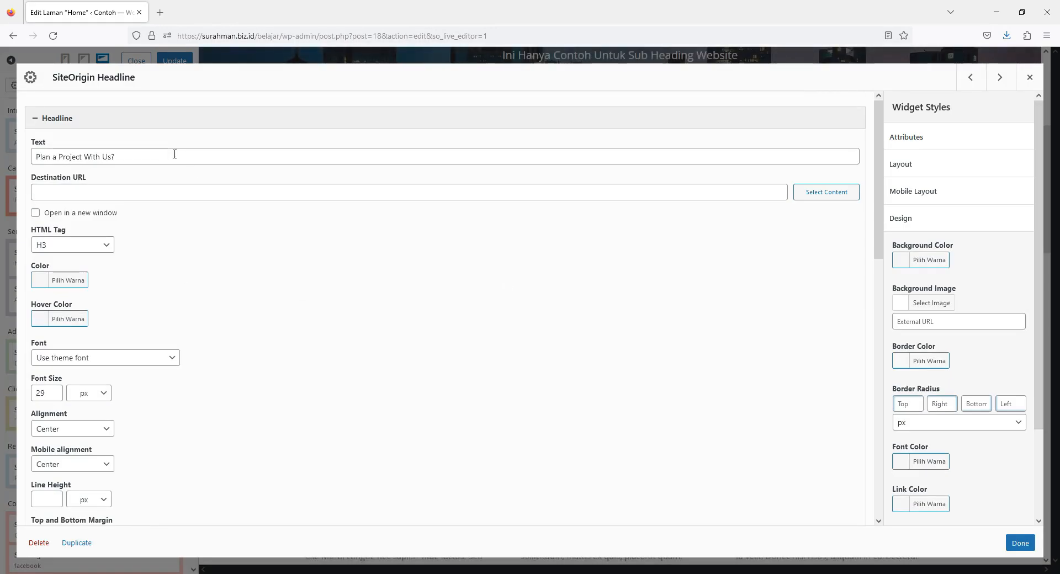
{"action": "left_click_drag", "start_coordinate": [115, 160], "coordinate": [7, 144]}
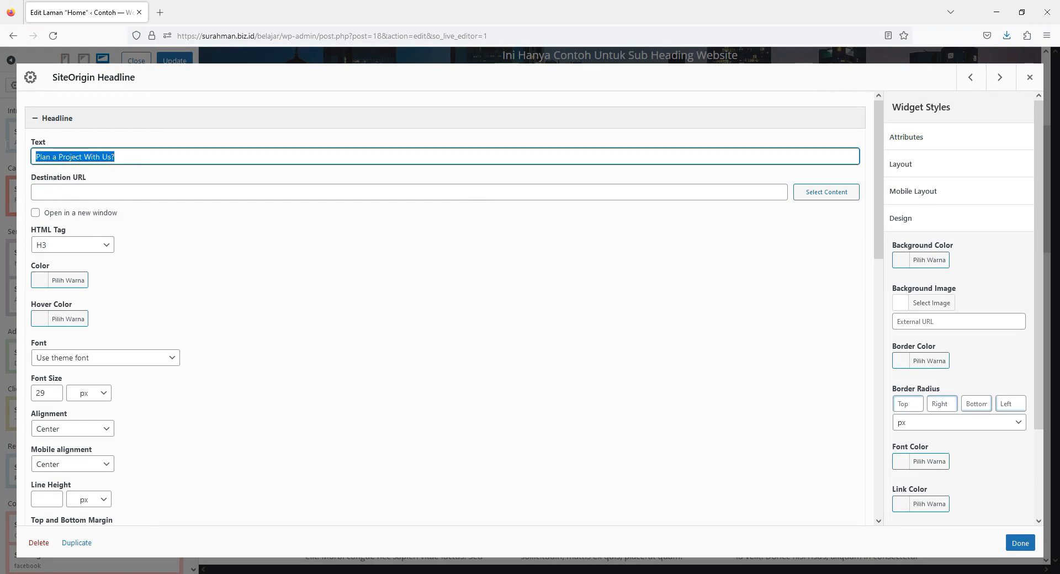
{"action": "type", "text": "Contoh Tulisan Text"}
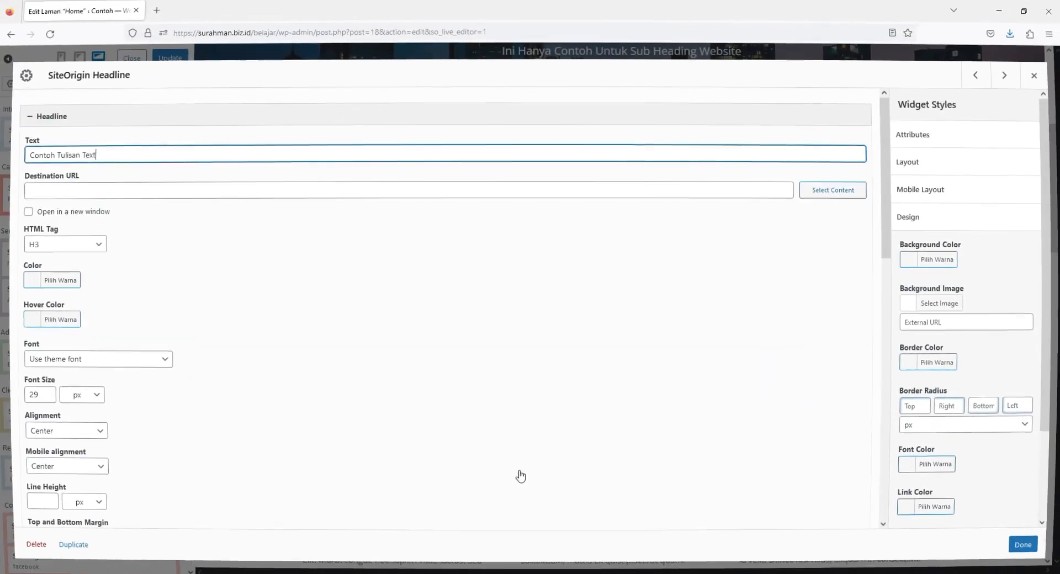
{"action": "left_click", "coordinate": [1022, 544]}
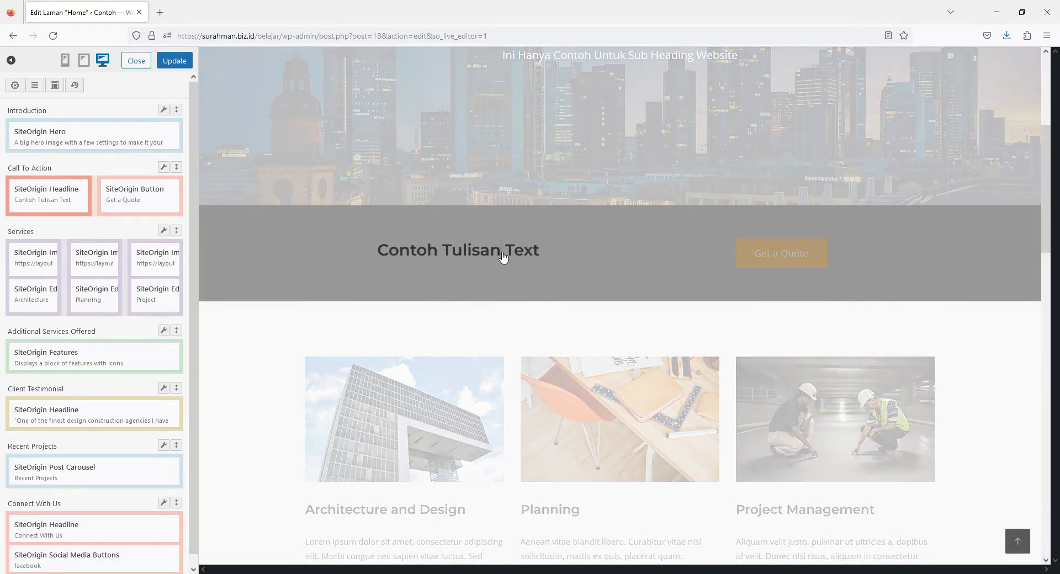
- Set the text color of the "Contoh Tulisan Text" headline to white, #ffffff, and apply it
{"action": "left_click", "coordinate": [504, 258]}
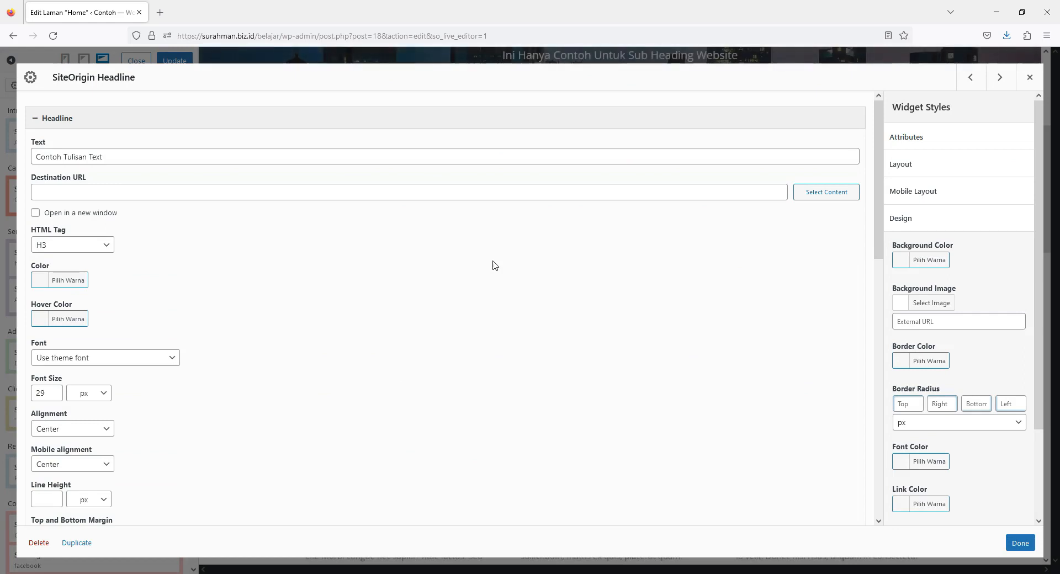
{"action": "left_click", "coordinate": [76, 281]}
{"action": "left_click", "coordinate": [57, 408]}
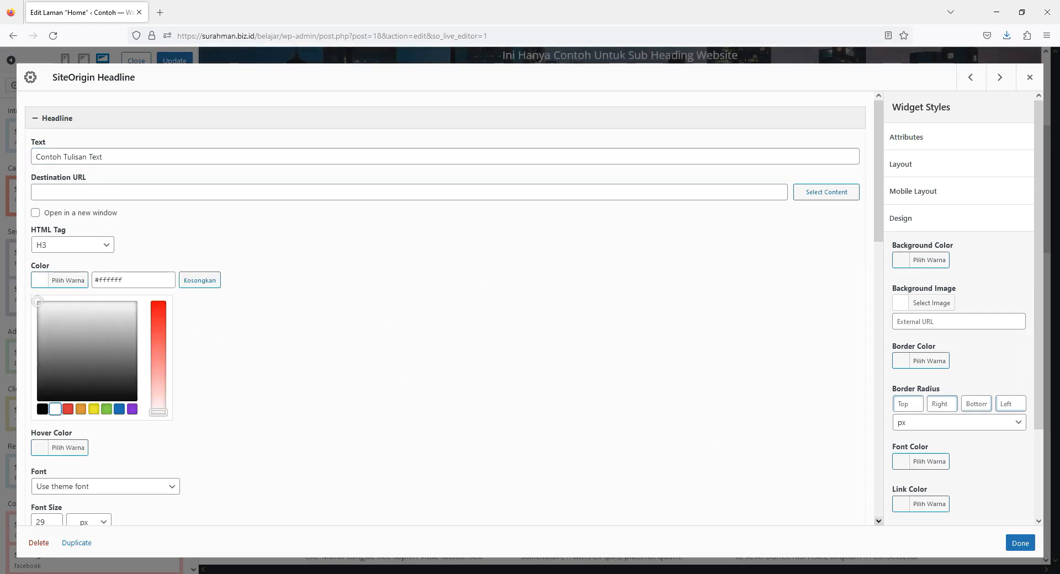
{"action": "left_click", "coordinate": [1016, 546]}
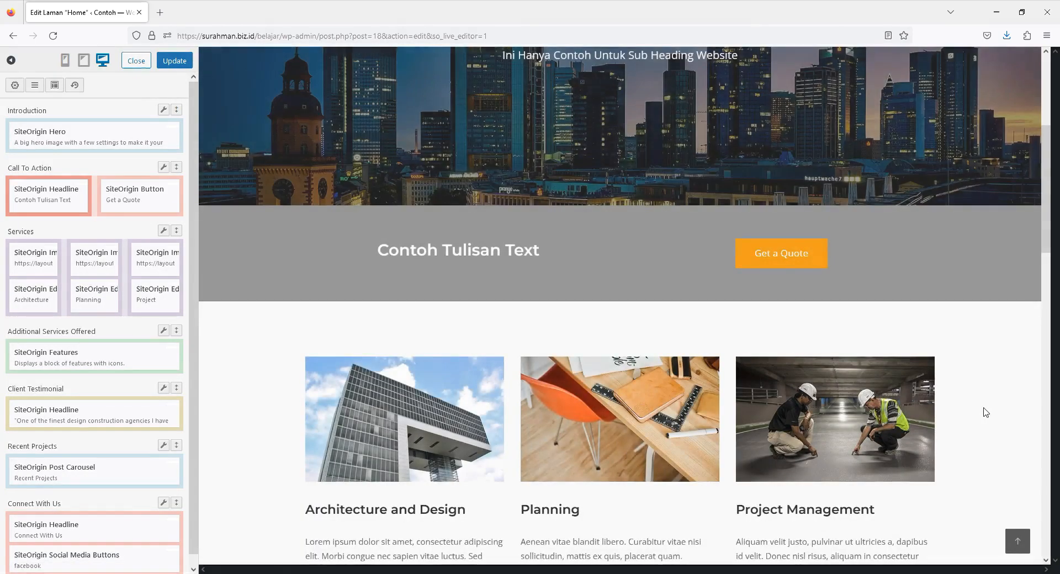
- Change the button color of the "Get a Quote" button widget to the preset red and apply it
{"action": "scroll", "coordinate": [985, 412], "scroll_direction": "up", "scroll_amount": 3}
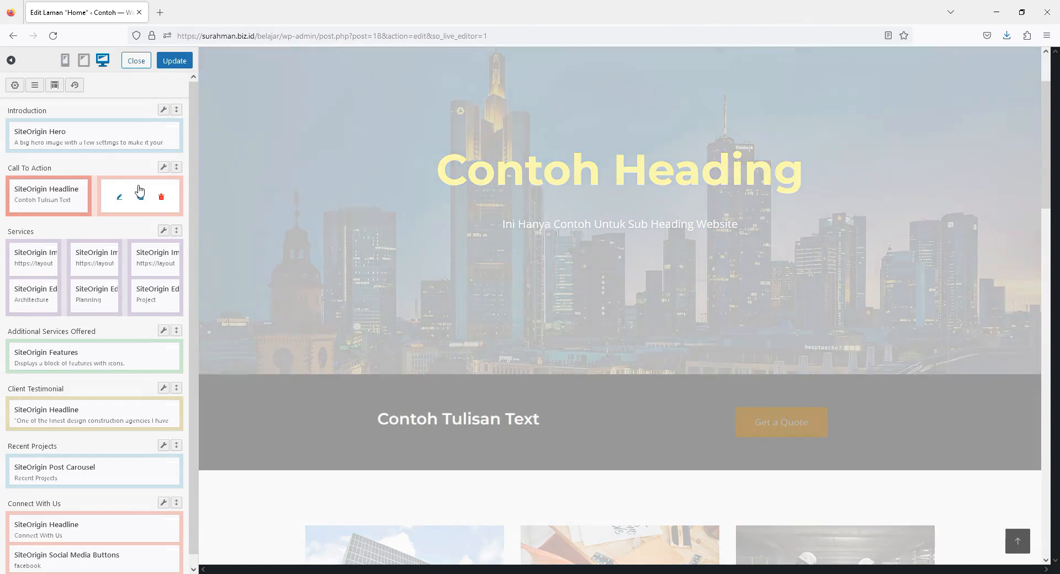
{"action": "left_click", "coordinate": [781, 430]}
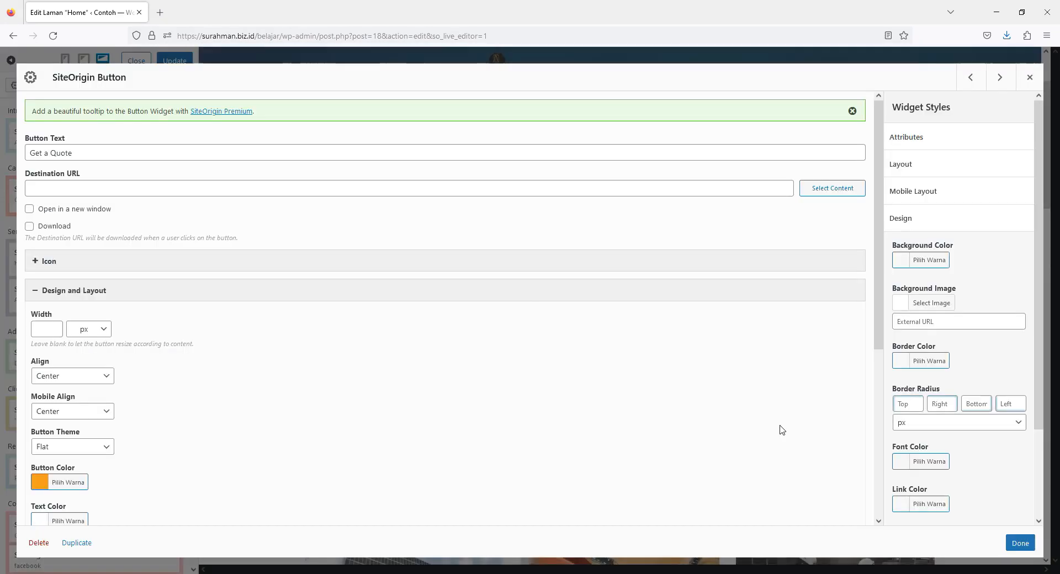
{"action": "left_click", "coordinate": [70, 484]}
{"action": "scroll", "coordinate": [217, 479], "scroll_direction": "down", "scroll_amount": 3}
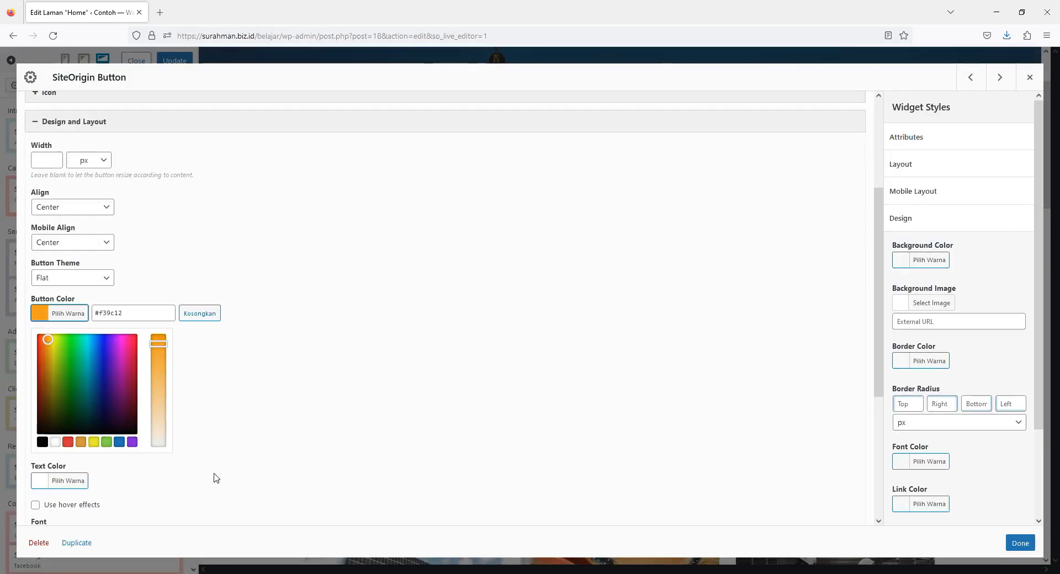
{"action": "left_click", "coordinate": [67, 441]}
{"action": "left_click", "coordinate": [525, 415]}
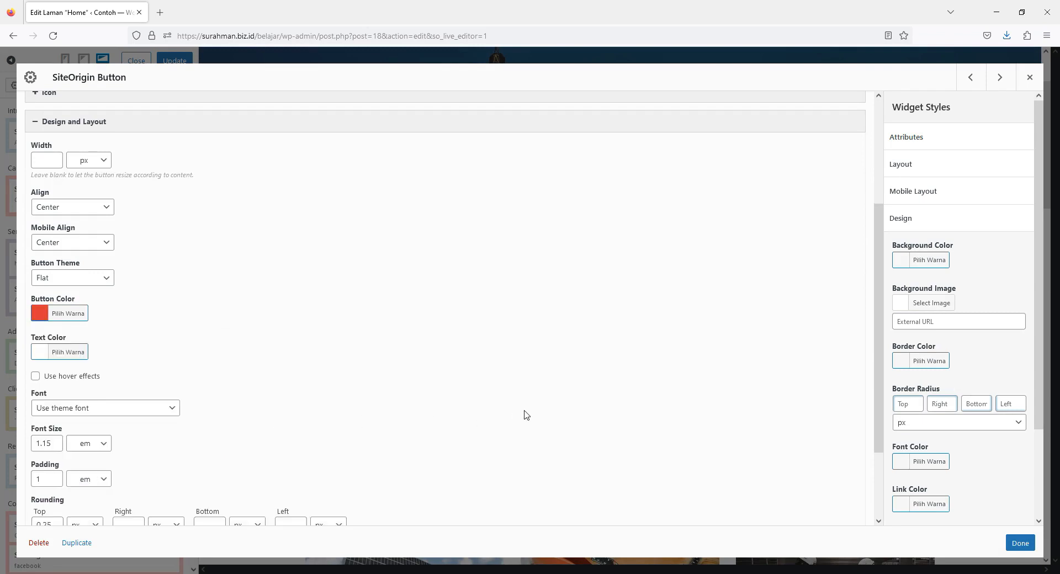
{"action": "left_click", "coordinate": [1020, 543]}
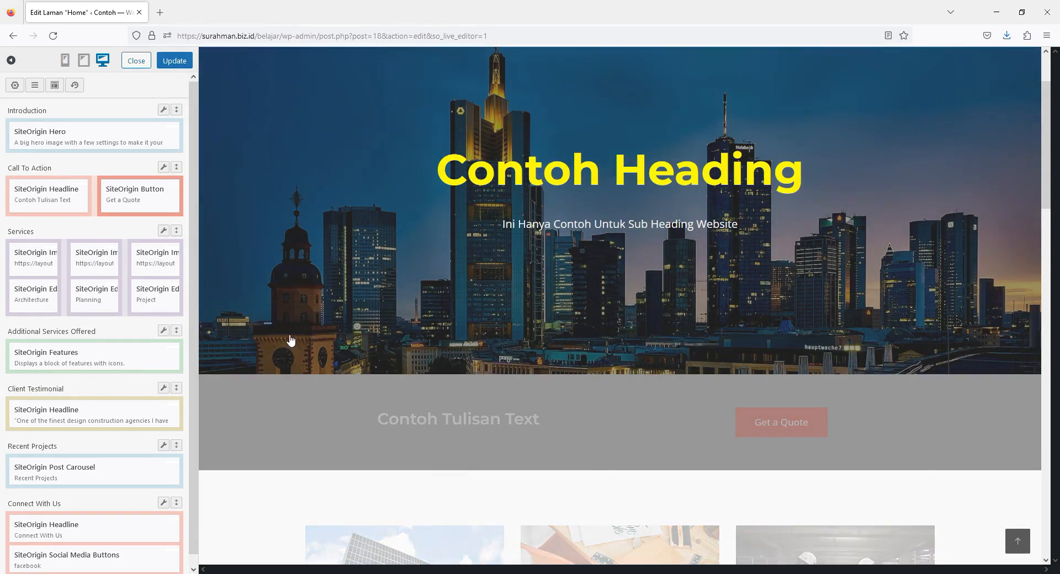
- Clear the Call To Action row's background color in its Design styles
{"action": "mouse_move", "coordinate": [165, 167]}
{"action": "left_click", "coordinate": [141, 185]}
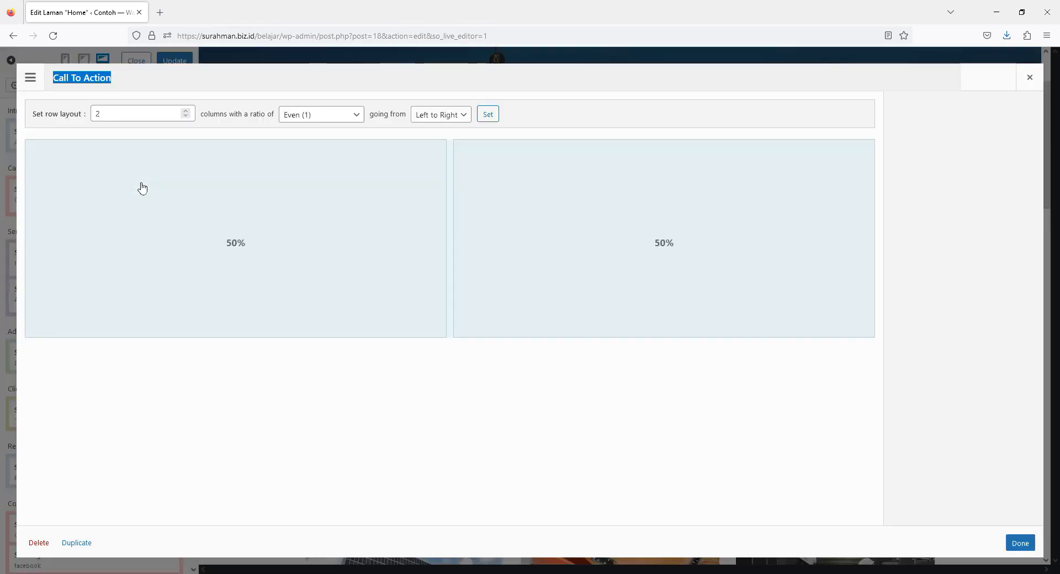
{"action": "left_click", "coordinate": [958, 216]}
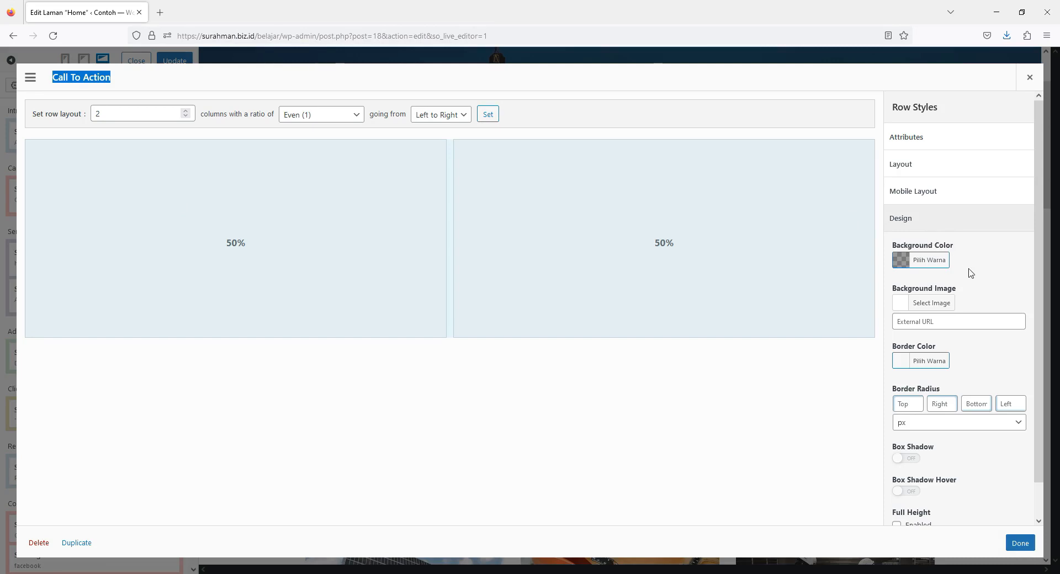
{"action": "left_click", "coordinate": [933, 265]}
{"action": "left_click", "coordinate": [918, 298]}
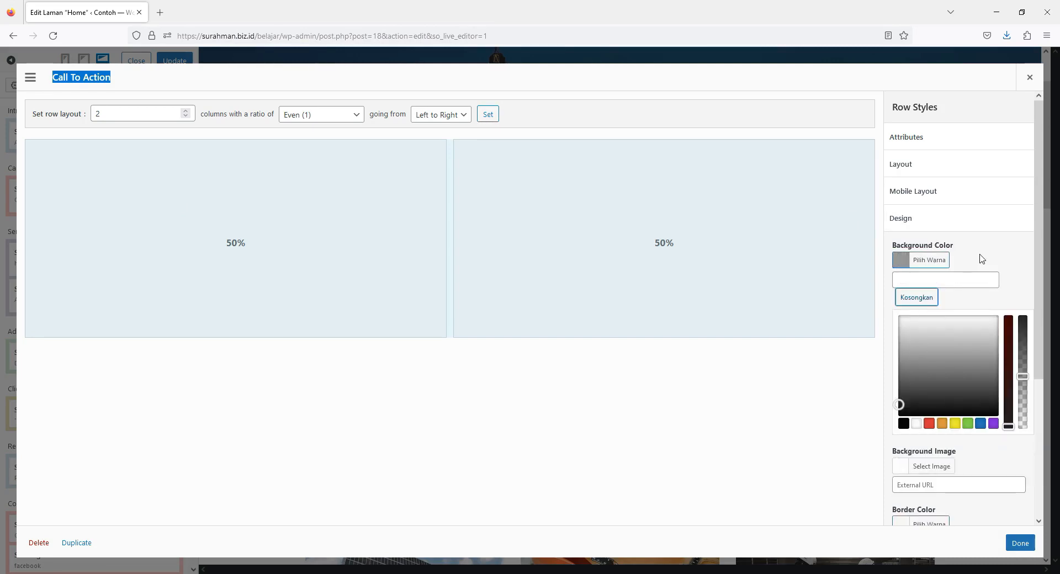
{"action": "scroll", "coordinate": [972, 330], "scroll_direction": "down", "scroll_amount": 3}
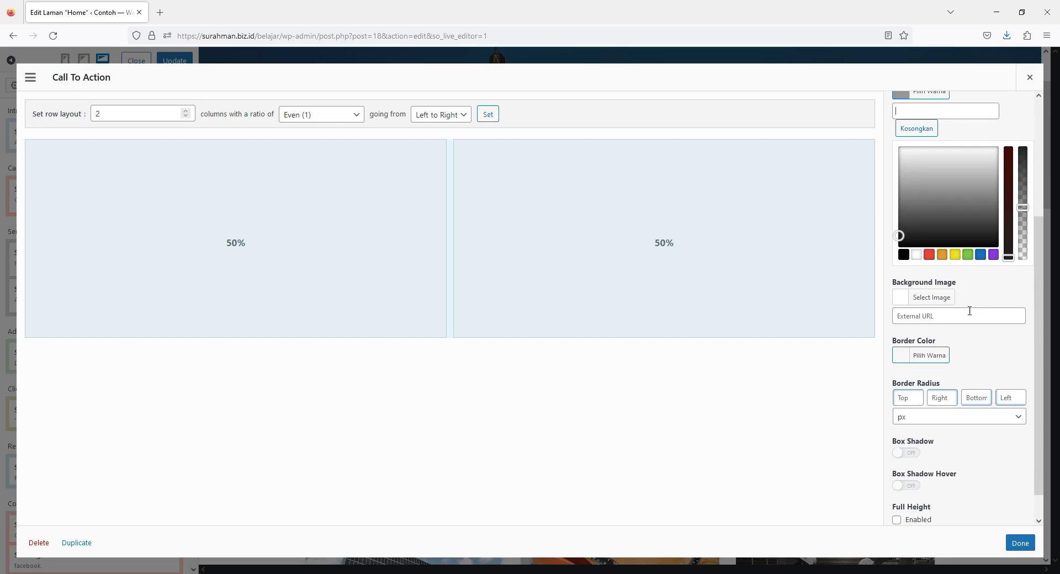
- Set the Call To Action row's background image to the dusk river skyline photo from the media library and apply it
{"action": "left_click", "coordinate": [933, 298]}
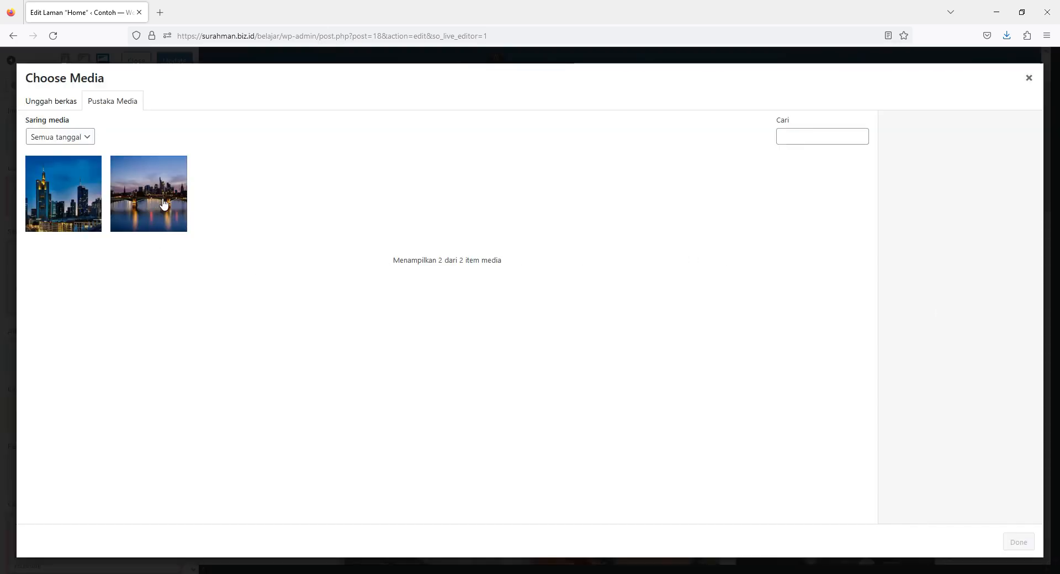
{"action": "left_click", "coordinate": [159, 206]}
{"action": "left_click", "coordinate": [1018, 542]}
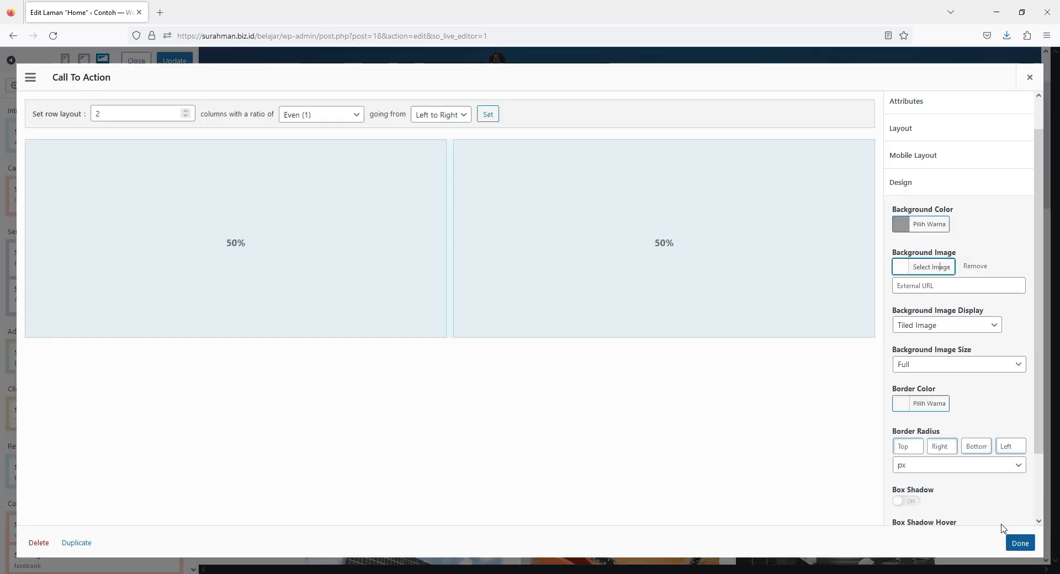
{"action": "left_click", "coordinate": [1020, 542]}
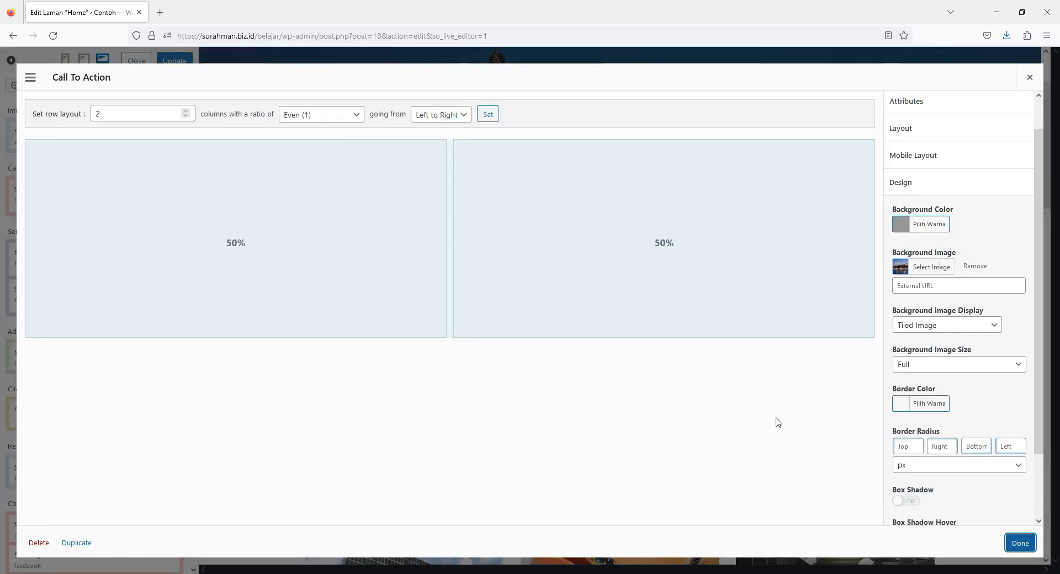
{"action": "left_click", "coordinate": [1020, 543]}
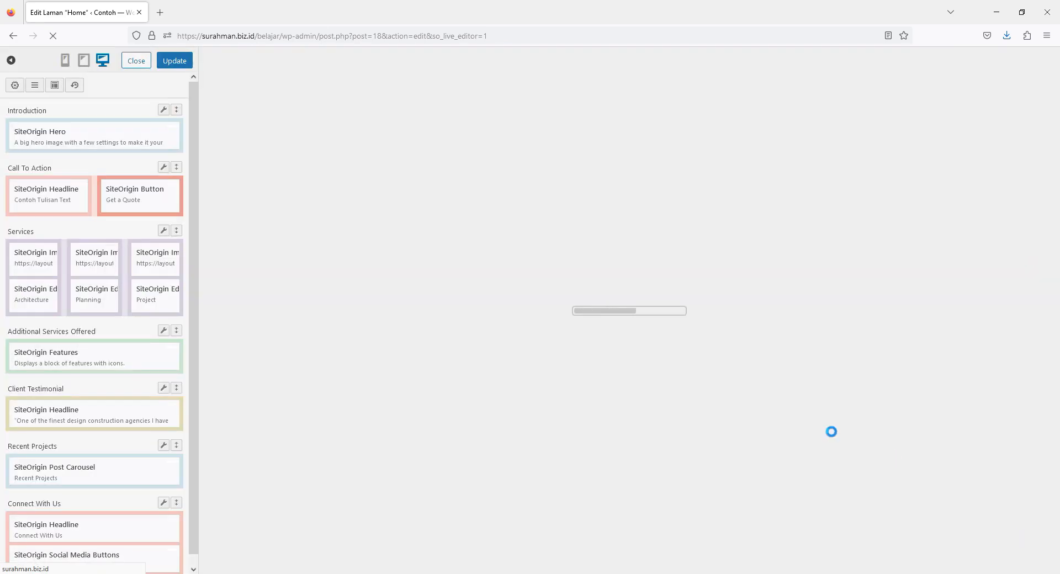
{"action": "scroll", "coordinate": [881, 402], "scroll_direction": "down", "scroll_amount": 15}
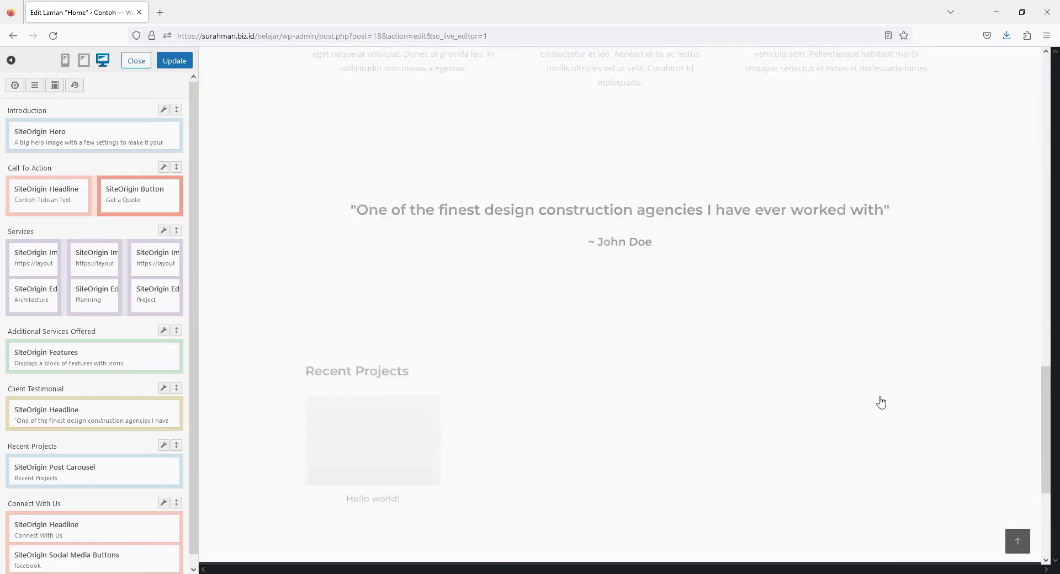
{"action": "scroll", "coordinate": [881, 402], "scroll_direction": "up", "scroll_amount": 15}
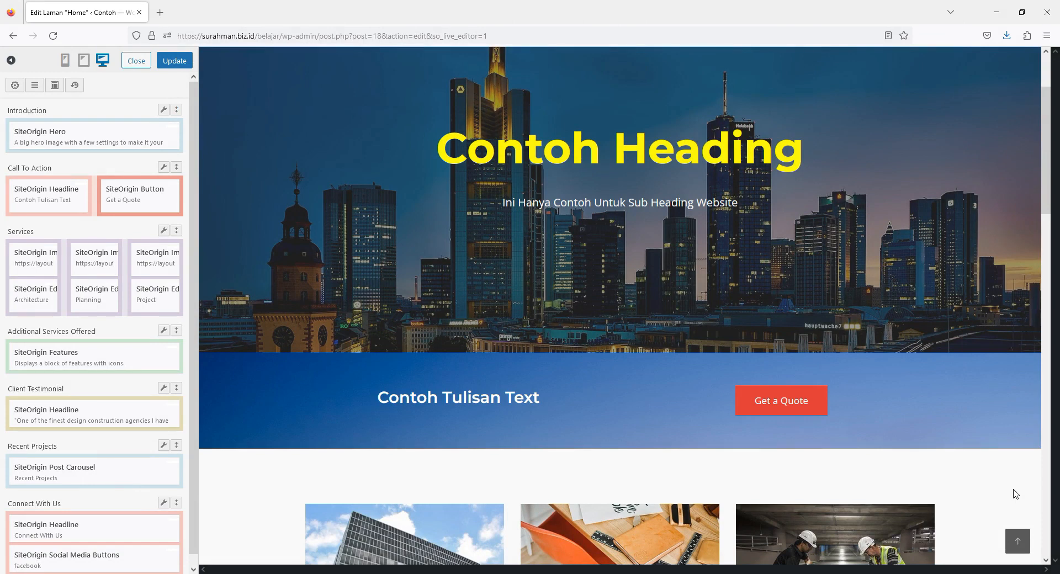
- Save the Home page update and check the Call To Action and Services sections on the live site
{"action": "left_click", "coordinate": [171, 62]}
{"action": "left_click", "coordinate": [171, 64]}
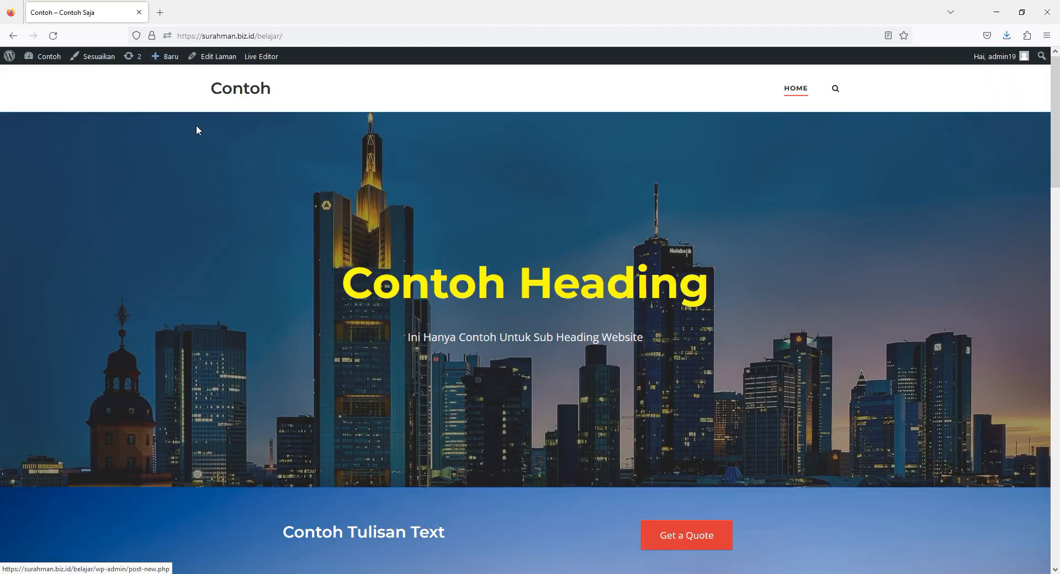
{"action": "scroll", "coordinate": [580, 312], "scroll_direction": "down", "scroll_amount": 5}
{"action": "scroll", "coordinate": [581, 313], "scroll_direction": "down", "scroll_amount": 4}
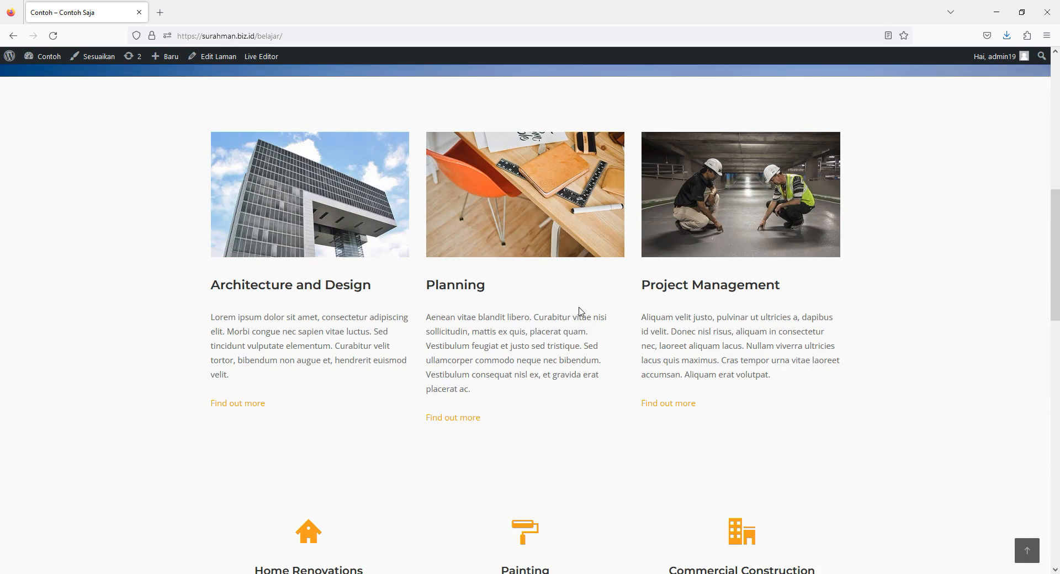
{"action": "scroll", "coordinate": [581, 312], "scroll_direction": "up", "scroll_amount": 4}
{"action": "scroll", "coordinate": [580, 309], "scroll_direction": "down", "scroll_amount": 5}
{"action": "scroll", "coordinate": [410, 278], "scroll_direction": "up", "scroll_amount": 5}
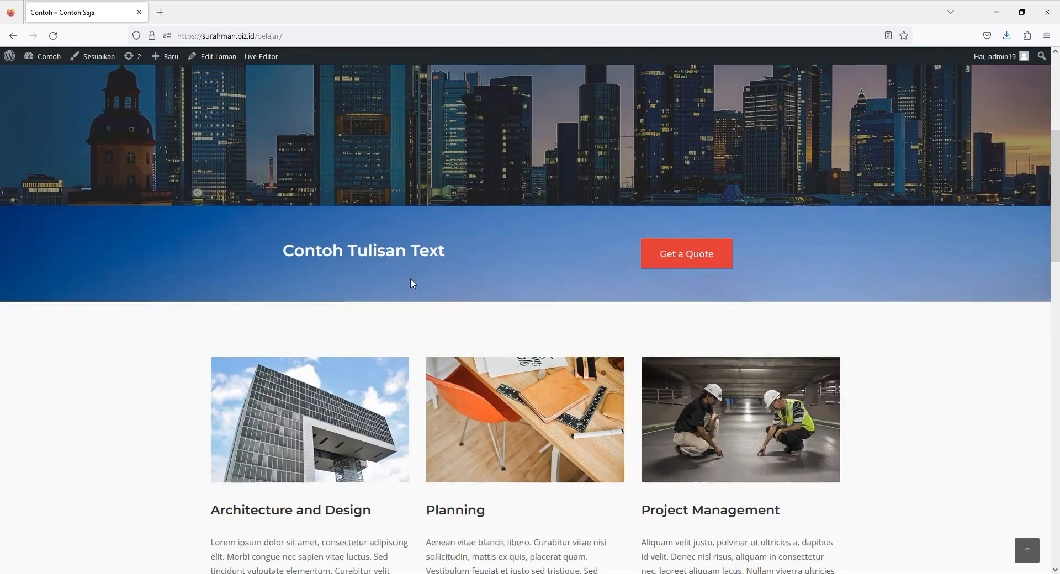
- Reopen the Home page in the Live Editor and look through its preview from the hero down to the client testimonial
{"action": "left_click", "coordinate": [262, 57]}
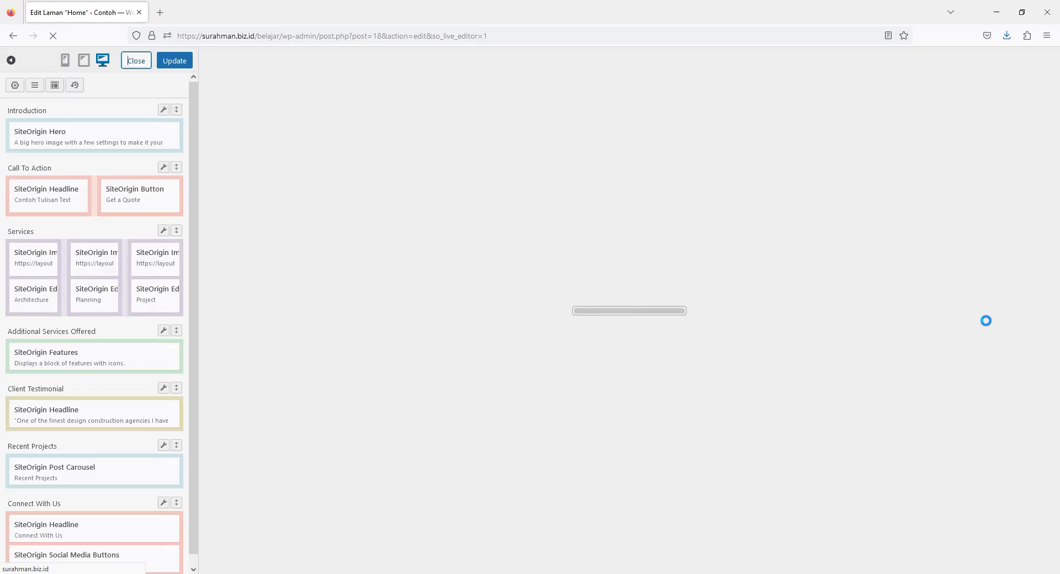
{"action": "scroll", "coordinate": [986, 321], "scroll_direction": "down", "scroll_amount": 5}
{"action": "scroll", "coordinate": [985, 320], "scroll_direction": "down", "scroll_amount": 4}
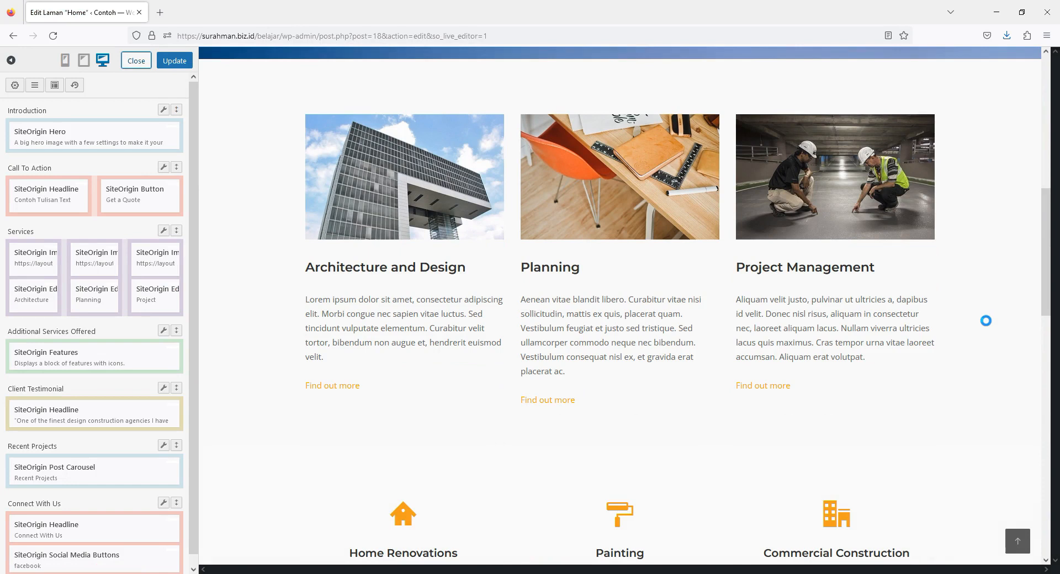
{"action": "scroll", "coordinate": [985, 320], "scroll_direction": "down", "scroll_amount": 4}
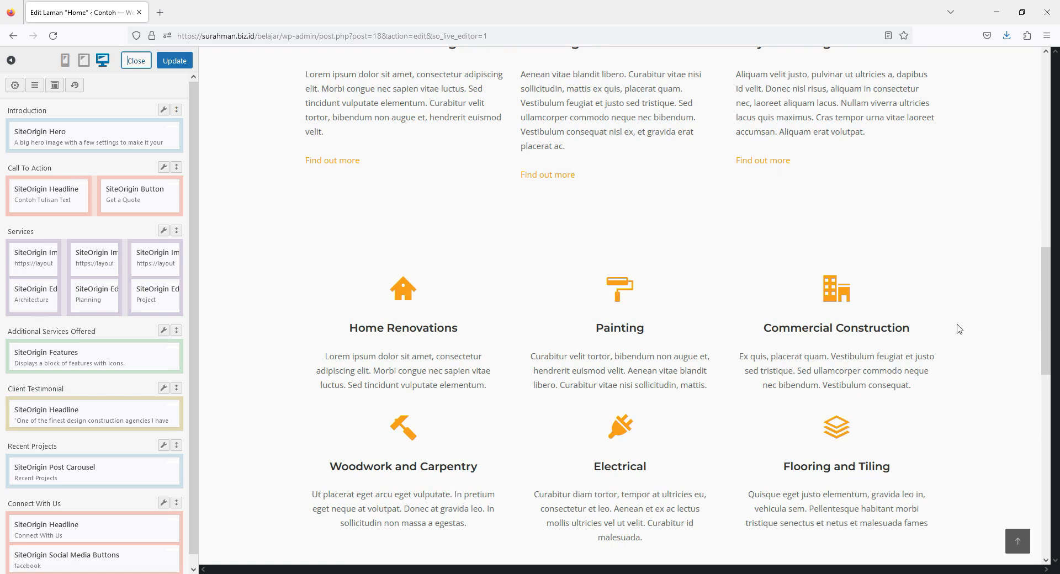
{"action": "scroll", "coordinate": [958, 329], "scroll_direction": "down", "scroll_amount": 3}
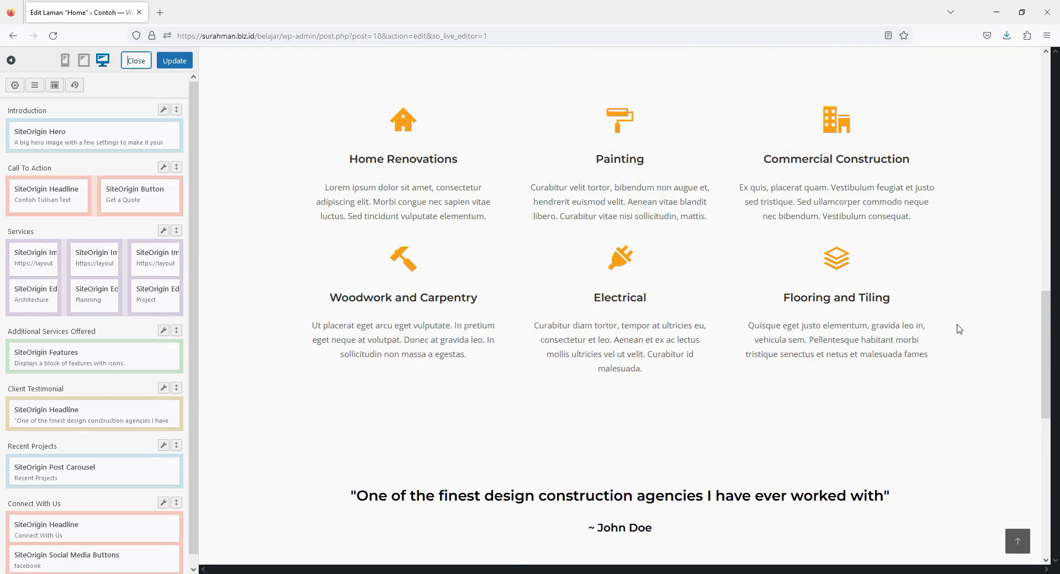
{"action": "scroll", "coordinate": [959, 329], "scroll_direction": "up", "scroll_amount": 3}
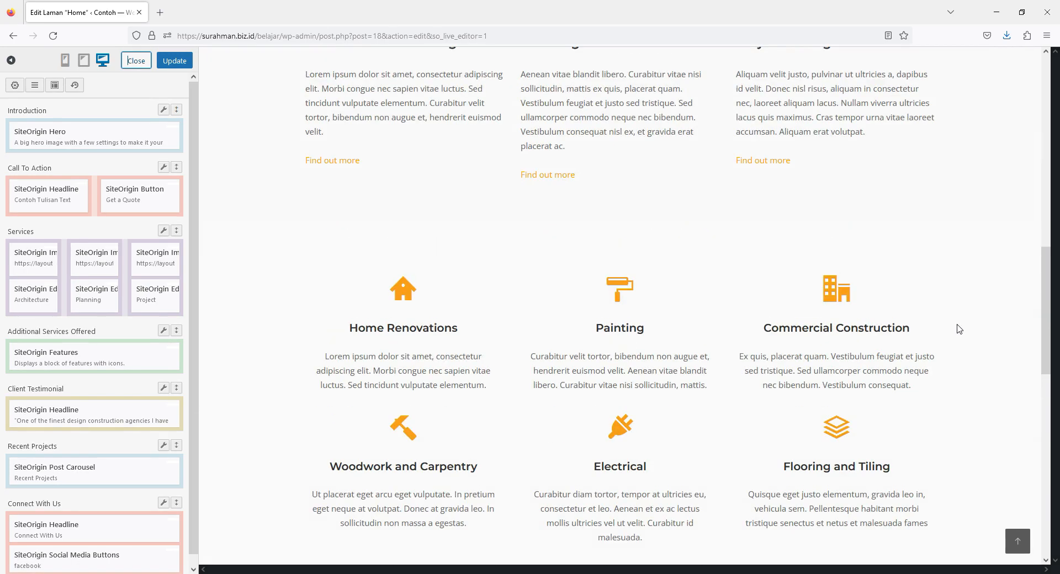
{"action": "scroll", "coordinate": [959, 329], "scroll_direction": "up", "scroll_amount": 11}
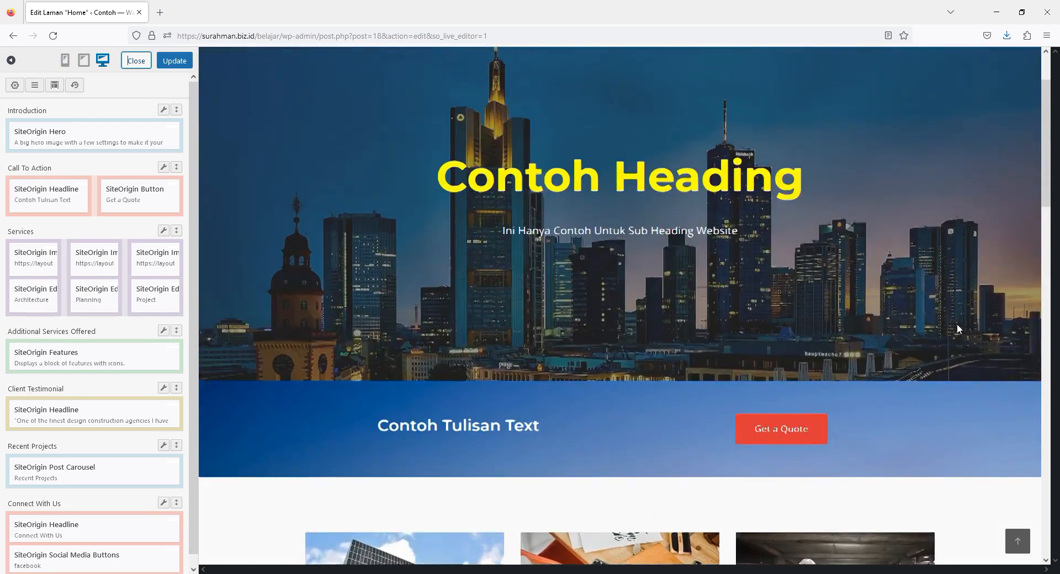
{"action": "scroll", "coordinate": [959, 329], "scroll_direction": "down", "scroll_amount": 9}
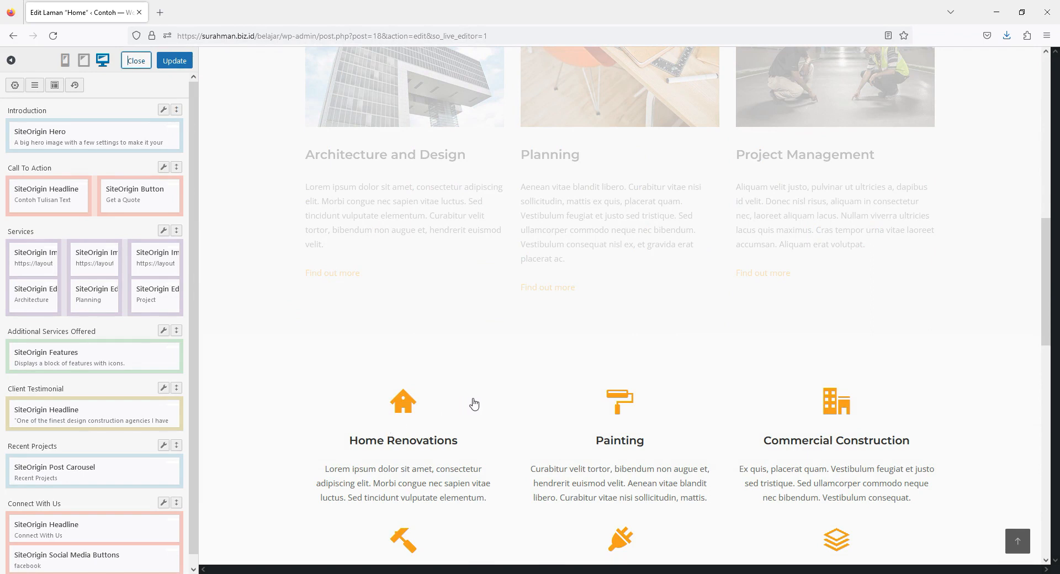
{"action": "scroll", "coordinate": [473, 404], "scroll_direction": "down", "scroll_amount": 2}
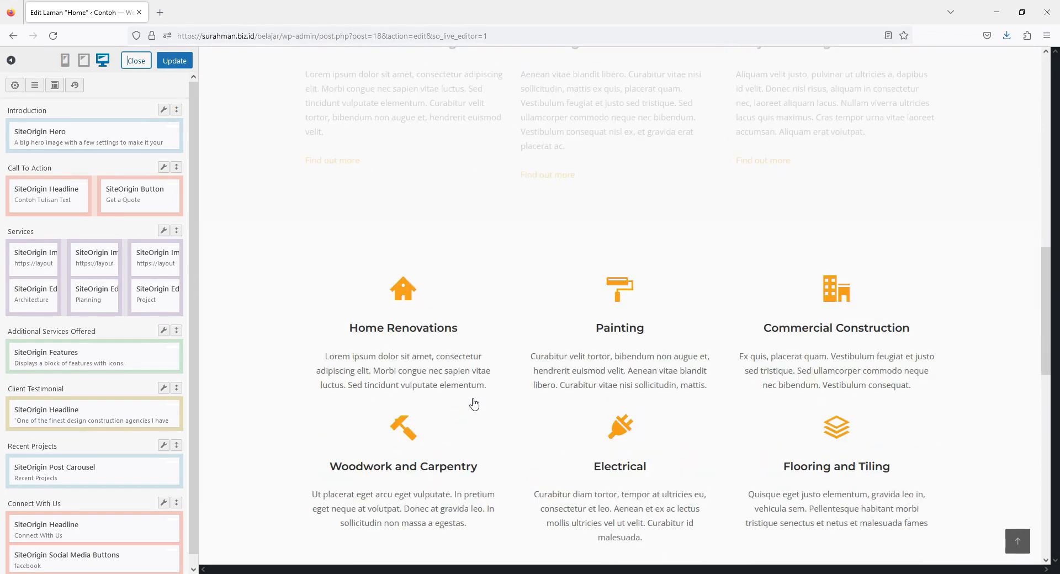
- Inspect the Home Renovations entry's settings in the features widget of the Additional Services Offered row
{"action": "left_click", "coordinate": [407, 327]}
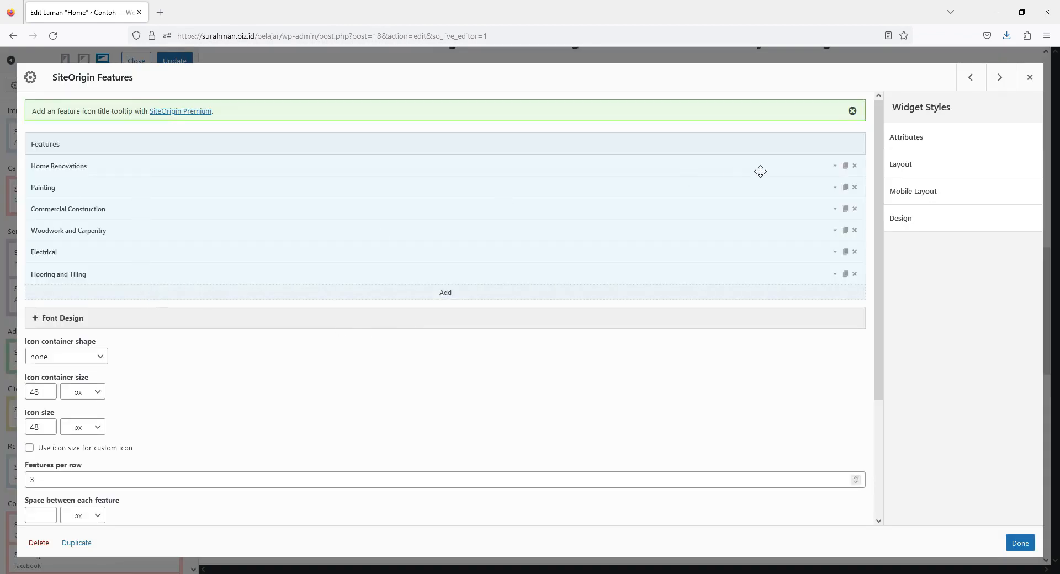
{"action": "left_click", "coordinate": [834, 166]}
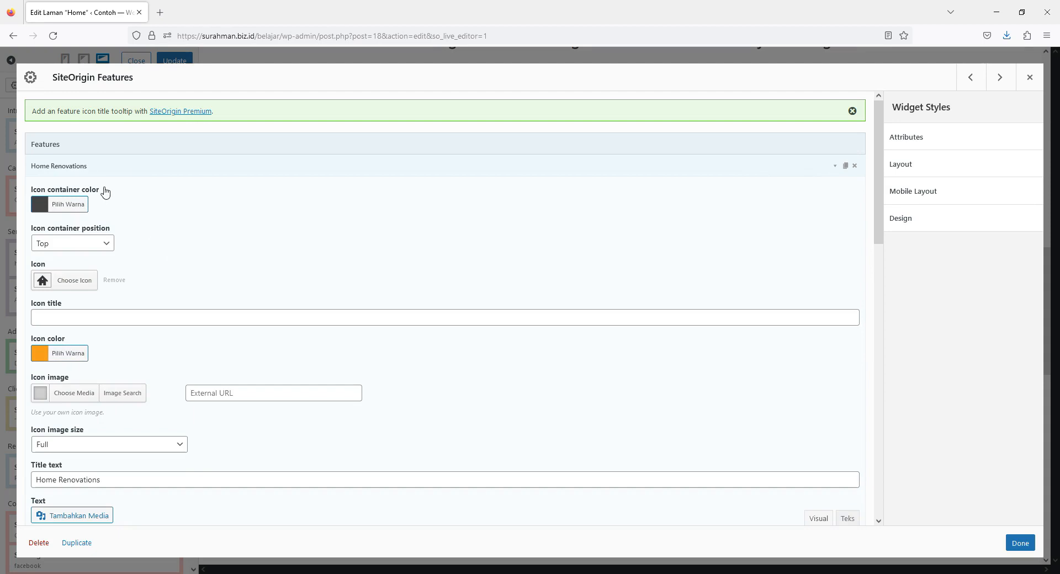
{"action": "left_click", "coordinate": [835, 167]}
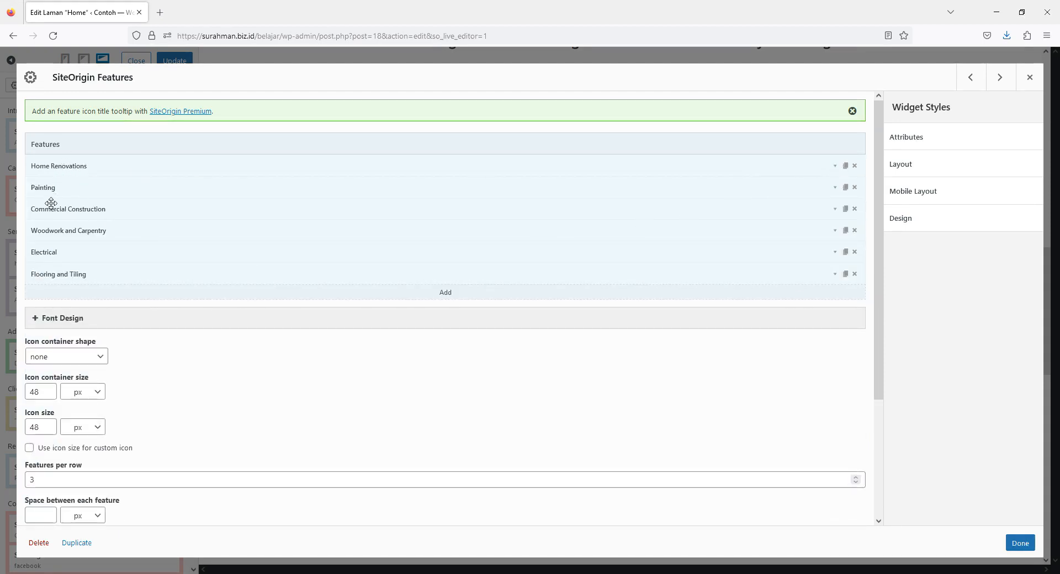
{"action": "left_click", "coordinate": [1030, 77]}
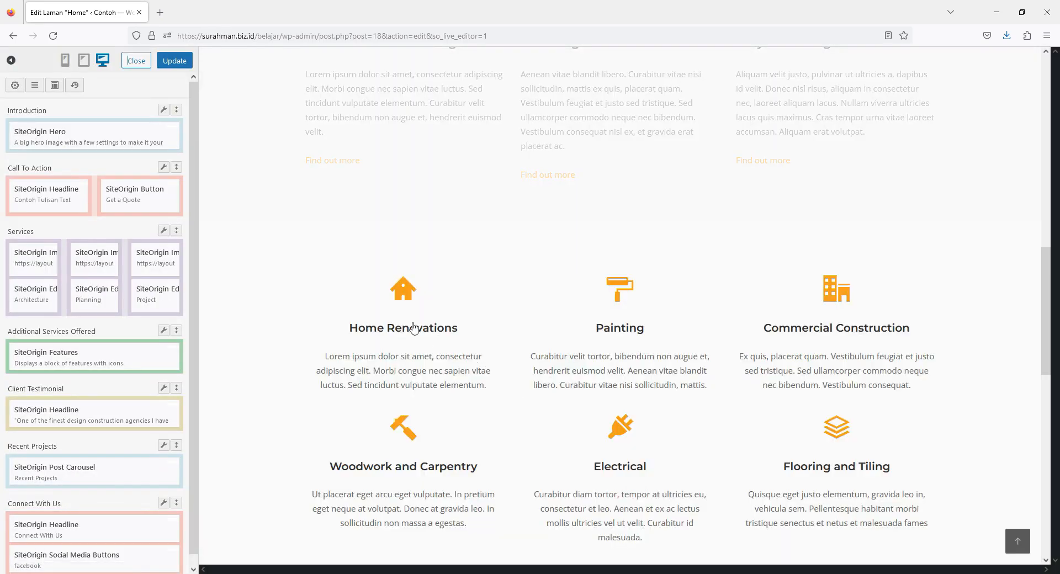
- Inspect the row layout settings of the Services row
{"action": "scroll", "coordinate": [869, 463], "scroll_direction": "down", "scroll_amount": 3}
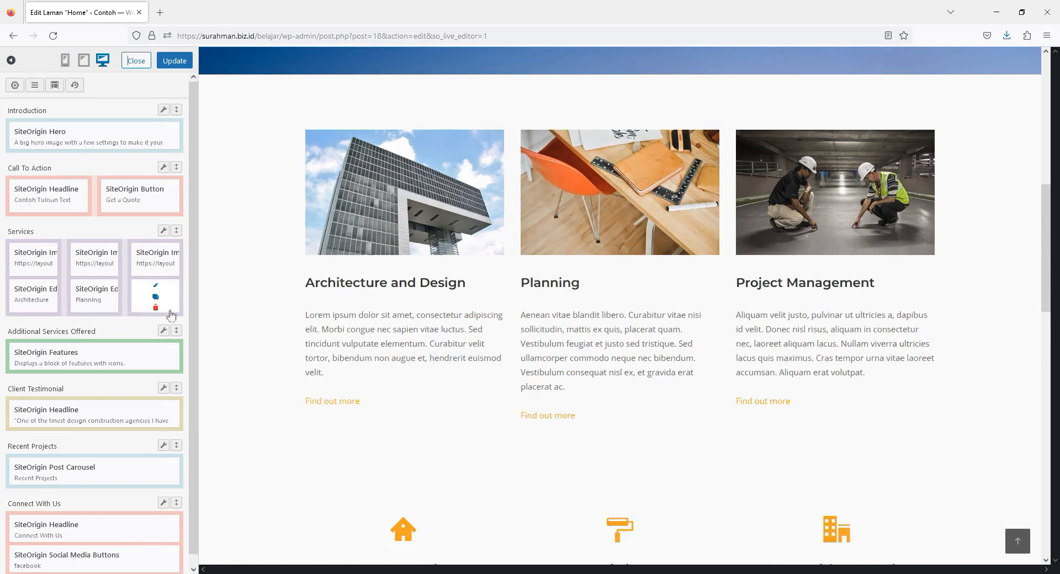
{"action": "mouse_move", "coordinate": [164, 232]}
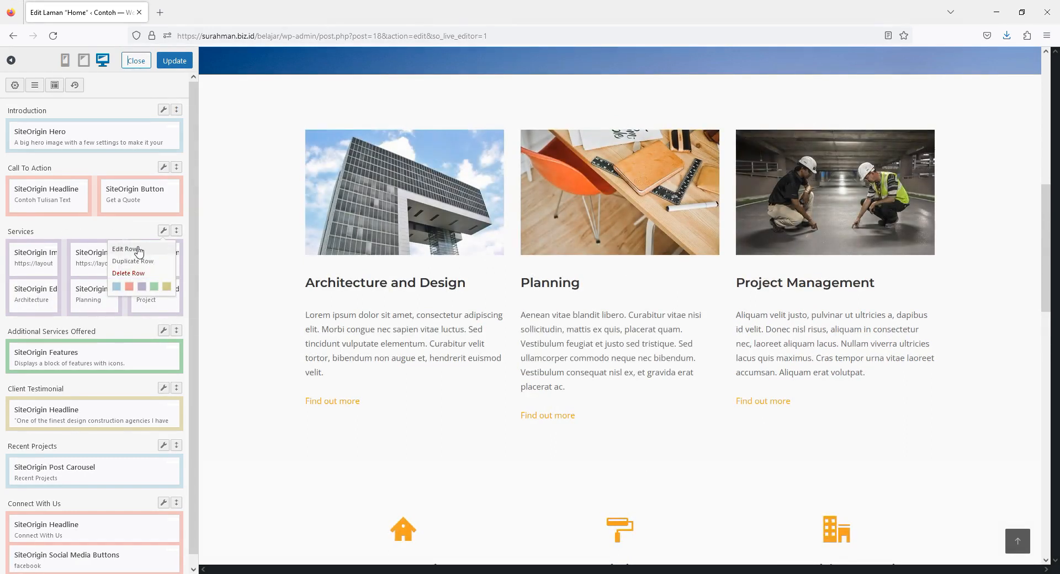
{"action": "left_click", "coordinate": [138, 252]}
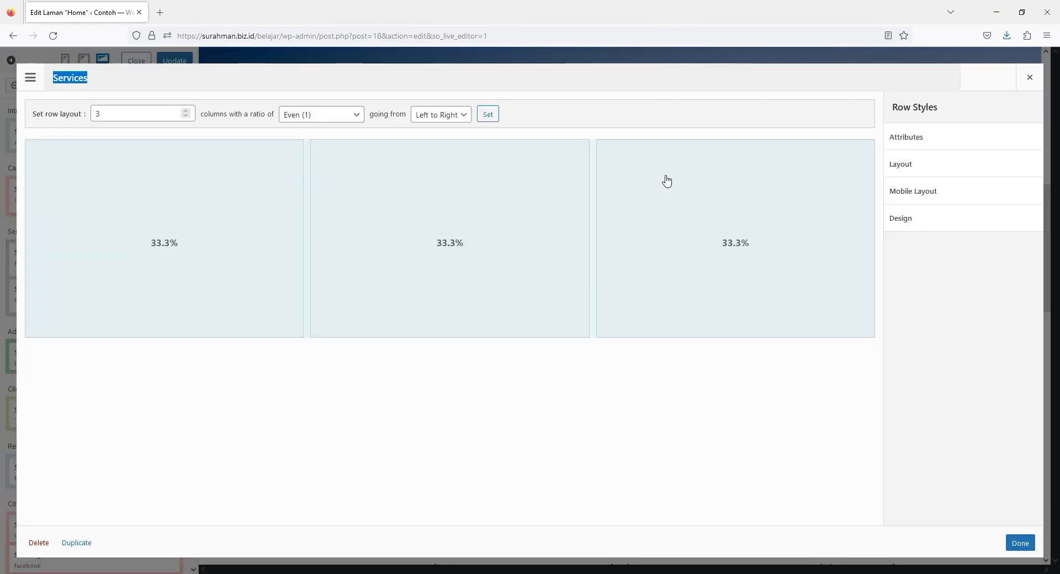
{"action": "left_click", "coordinate": [1029, 78]}
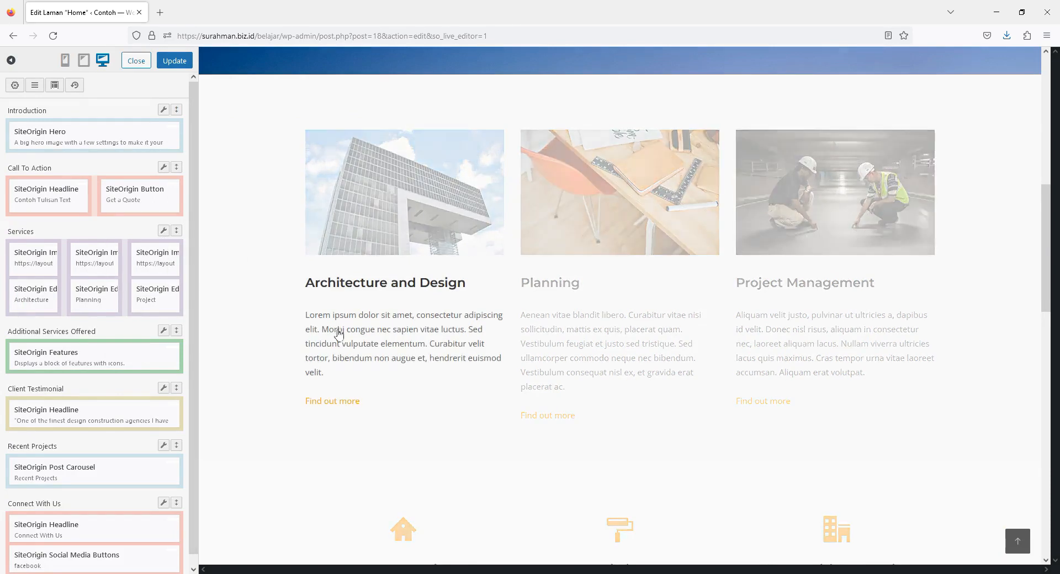
{"action": "scroll", "coordinate": [282, 250], "scroll_direction": "down", "scroll_amount": 4}
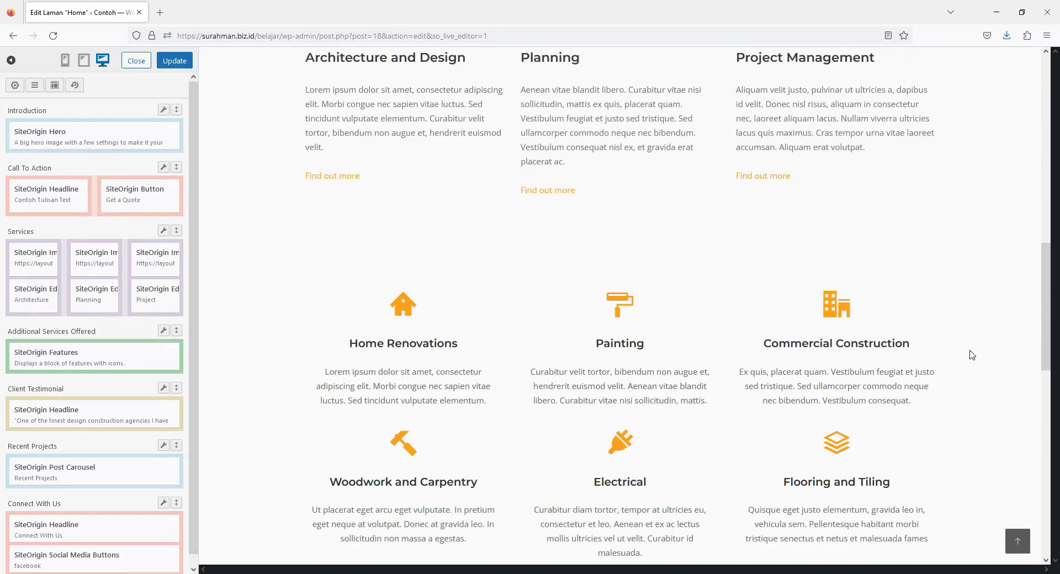
{"action": "scroll", "coordinate": [972, 359], "scroll_direction": "down", "scroll_amount": 3}
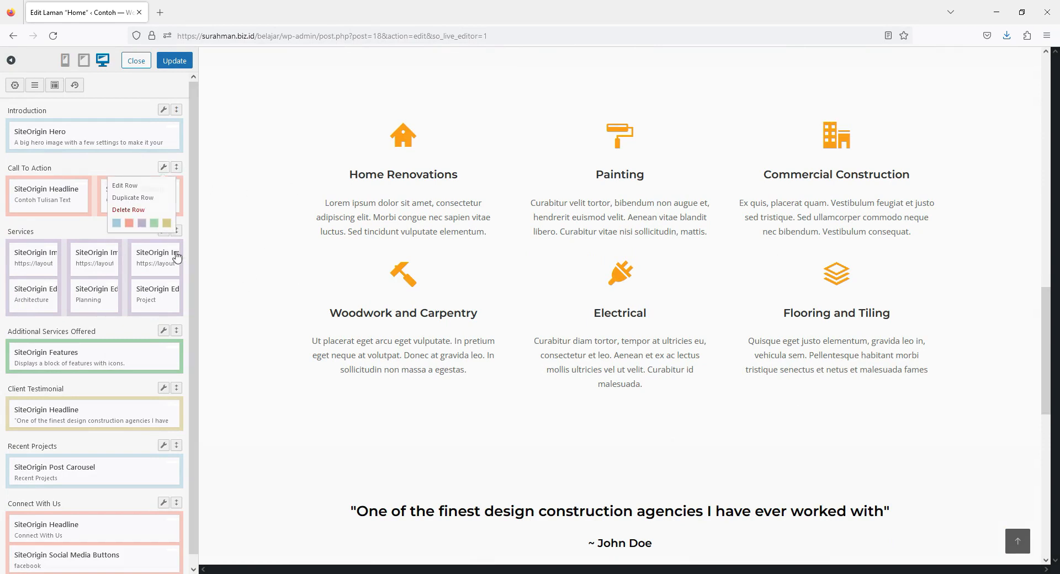
{"action": "mouse_move", "coordinate": [165, 233]}
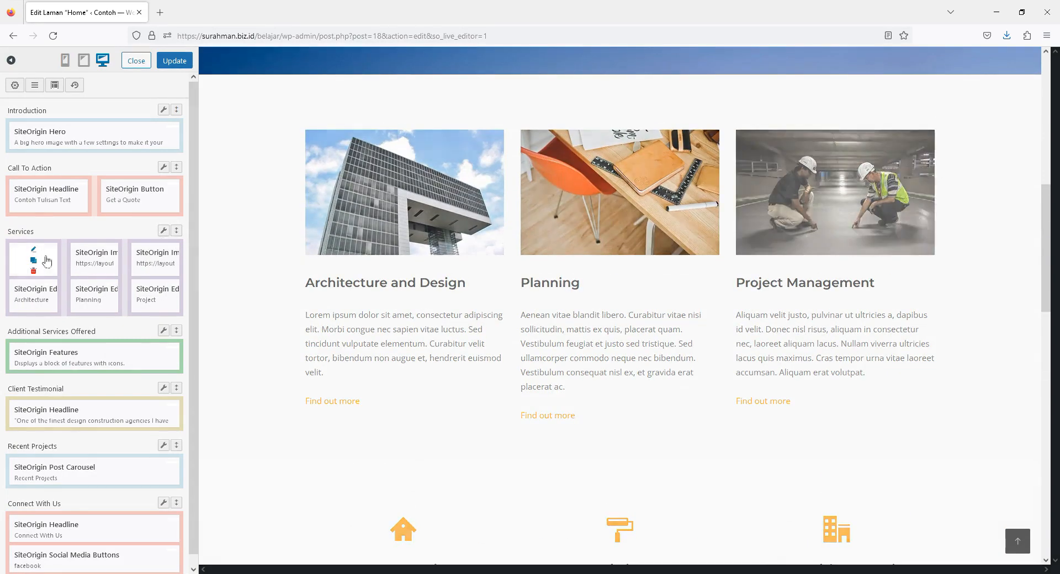
{"action": "scroll", "coordinate": [389, 346], "scroll_direction": "down", "scroll_amount": 5}
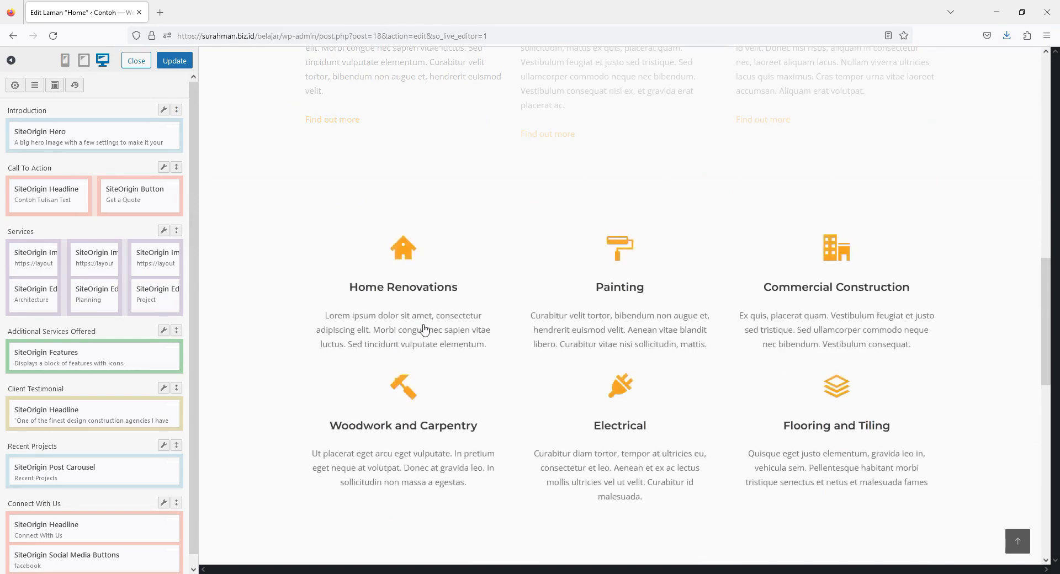
{"action": "scroll", "coordinate": [76, 422], "scroll_direction": "down", "scroll_amount": 2}
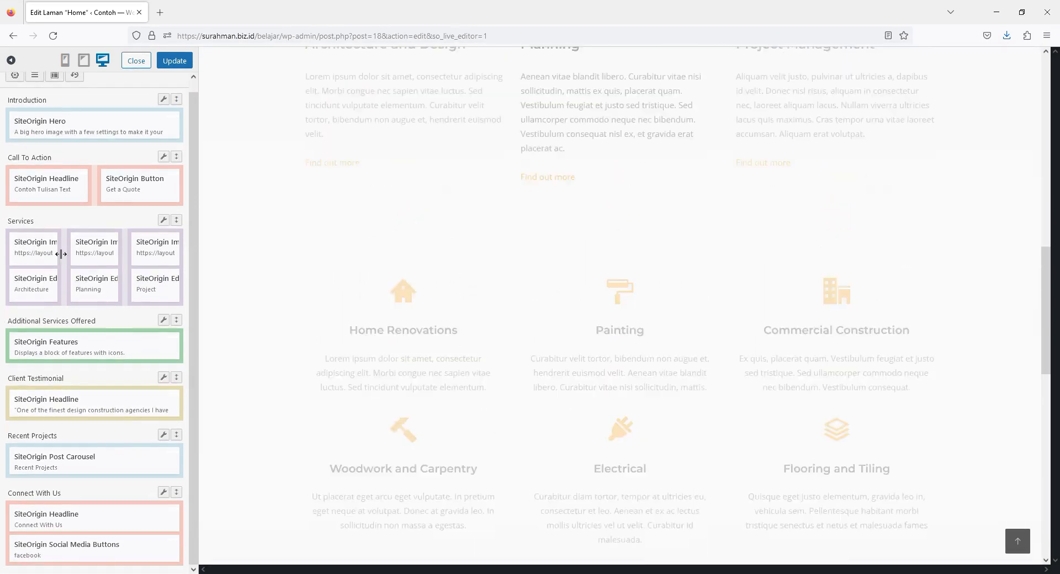
{"action": "left_click", "coordinate": [33, 245]}
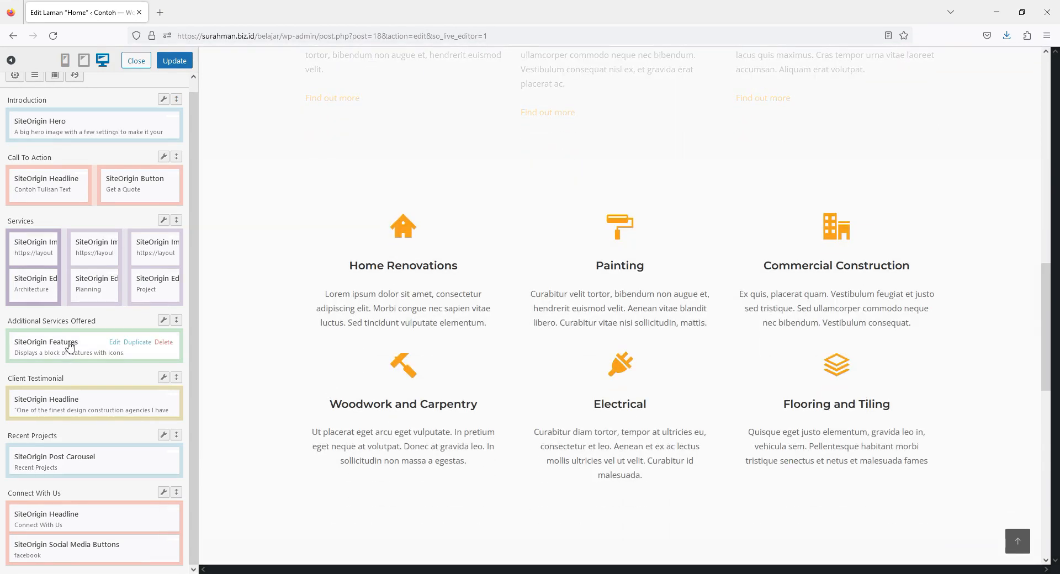
- Change the title text of the Home Renovations feature in the Additional Services Offered row to "Text Baru"
{"action": "scroll", "coordinate": [359, 302], "scroll_direction": "up", "scroll_amount": 5}
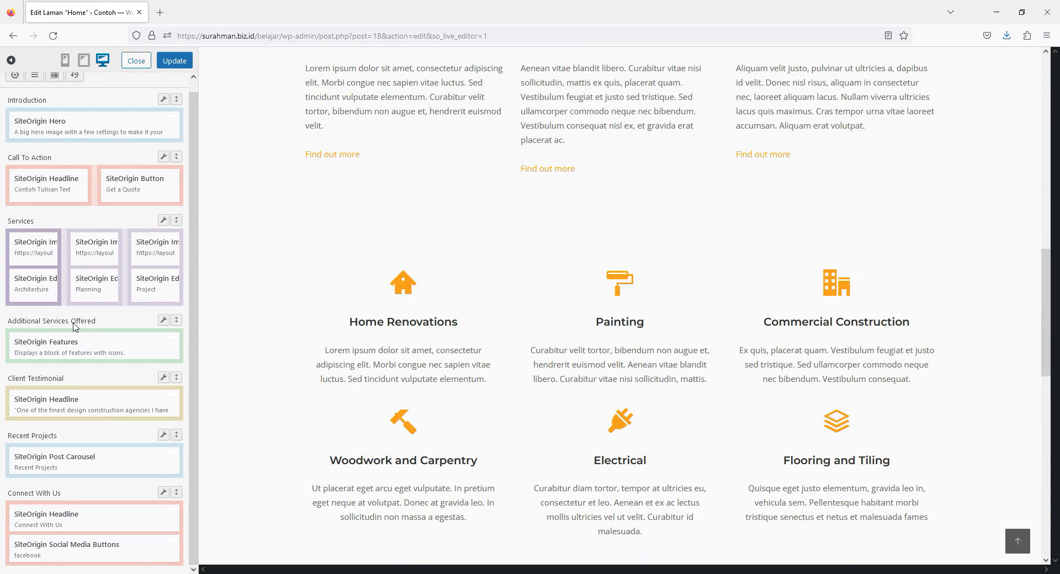
{"action": "scroll", "coordinate": [286, 404], "scroll_direction": "up", "scroll_amount": 5}
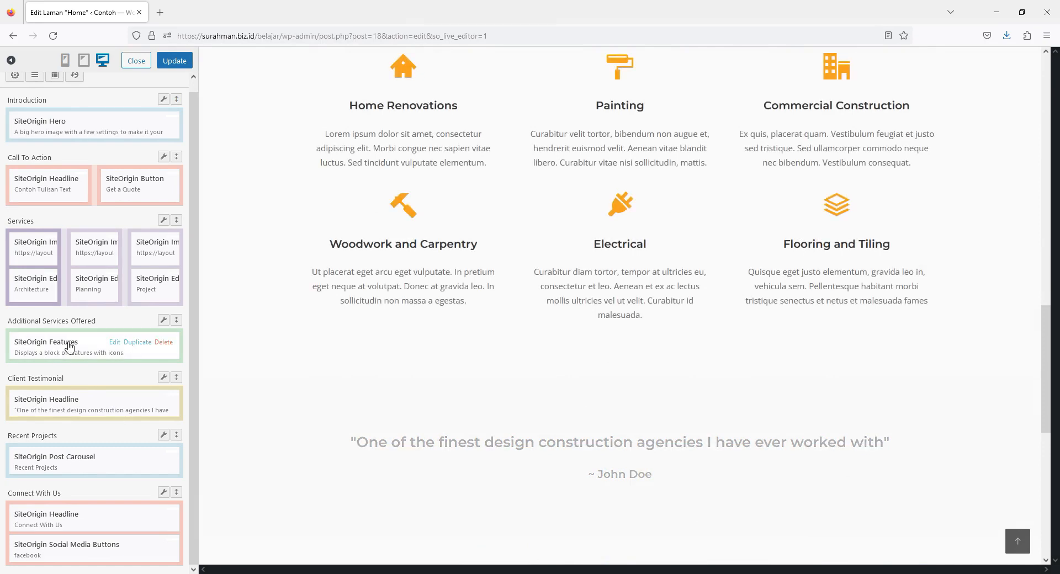
{"action": "left_click", "coordinate": [116, 343]}
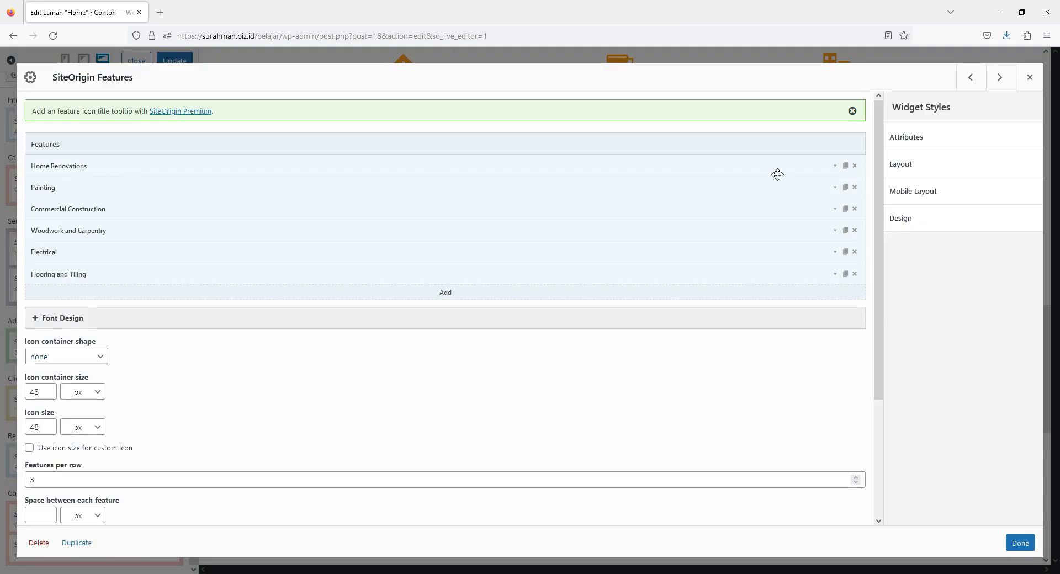
{"action": "left_click", "coordinate": [832, 172]}
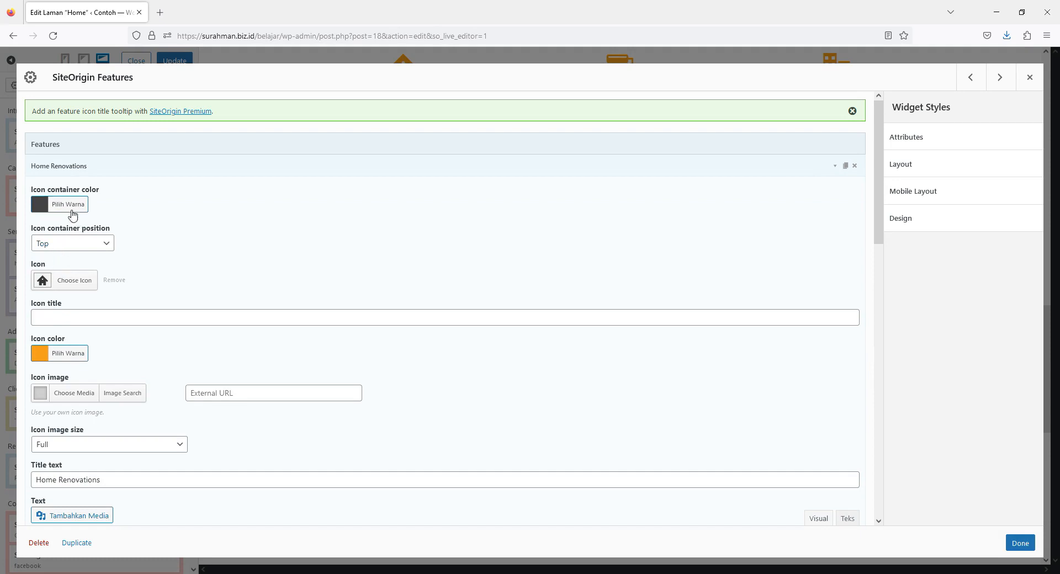
{"action": "left_click_drag", "start_coordinate": [103, 480], "coordinate": [34, 473]}
{"action": "type", "text": "Ren"}
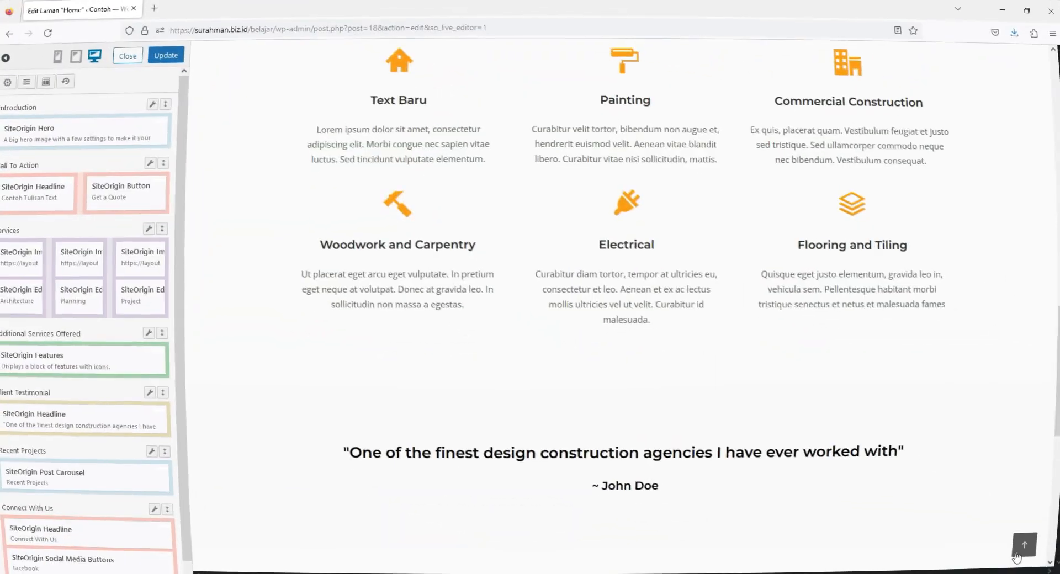
- Set the first feature's title text to "Contoh Lainnya" in the features widget of the Additional Services Offered row
{"action": "scroll", "coordinate": [442, 341], "scroll_direction": "up", "scroll_amount": 3}
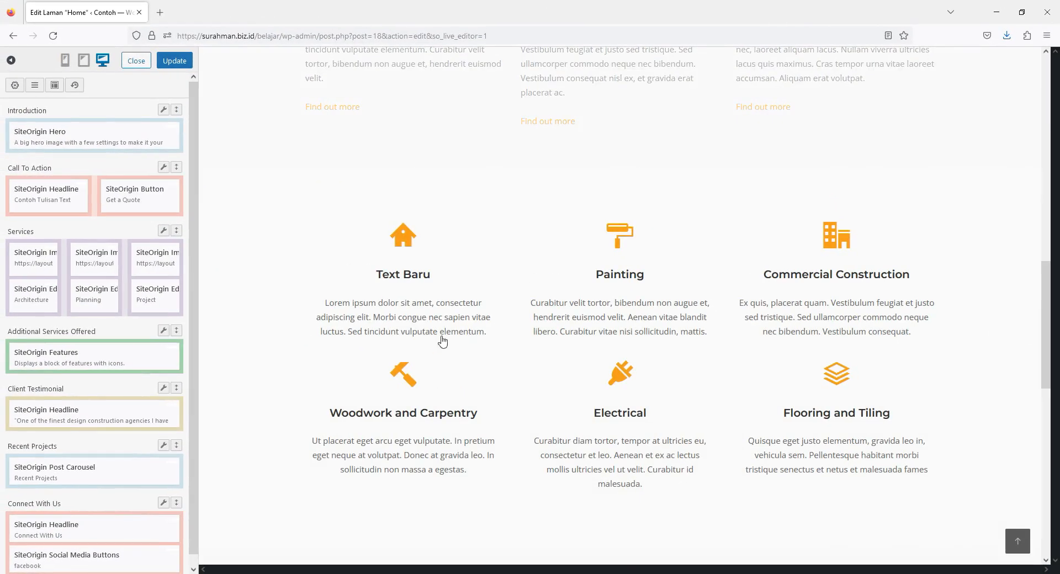
{"action": "left_click", "coordinate": [620, 276]}
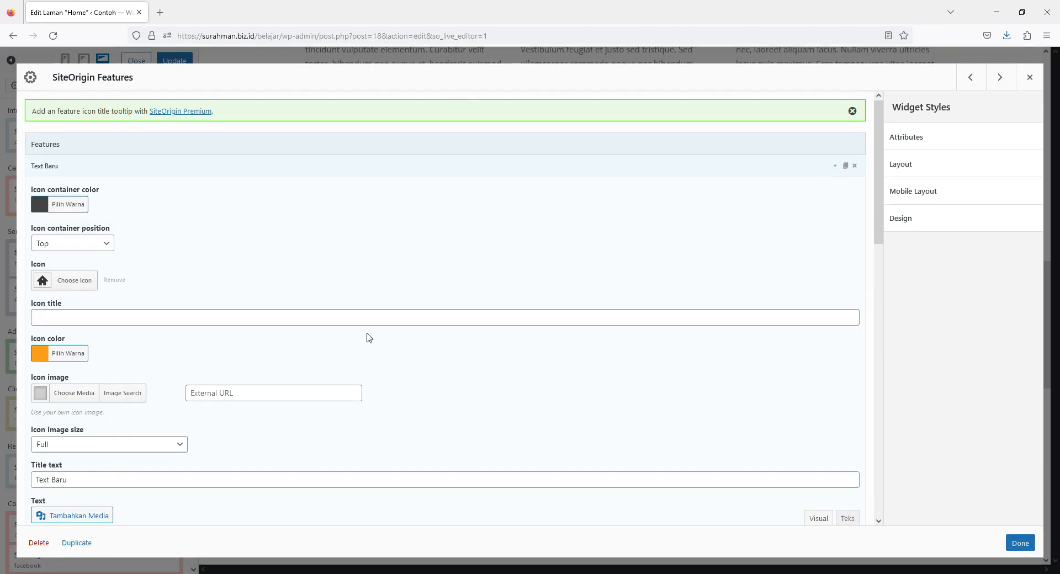
{"action": "scroll", "coordinate": [108, 331], "scroll_direction": "down", "scroll_amount": 4}
{"action": "left_click", "coordinate": [80, 310]}
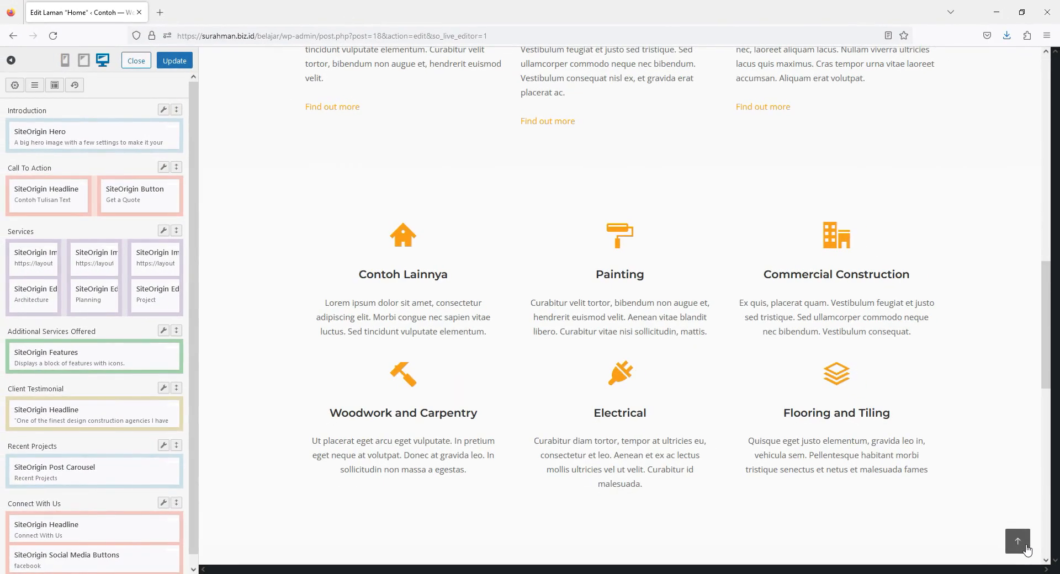
- Inspect the Painting entry in the features widget's list and close the widget settings
{"action": "left_click", "coordinate": [630, 282]}
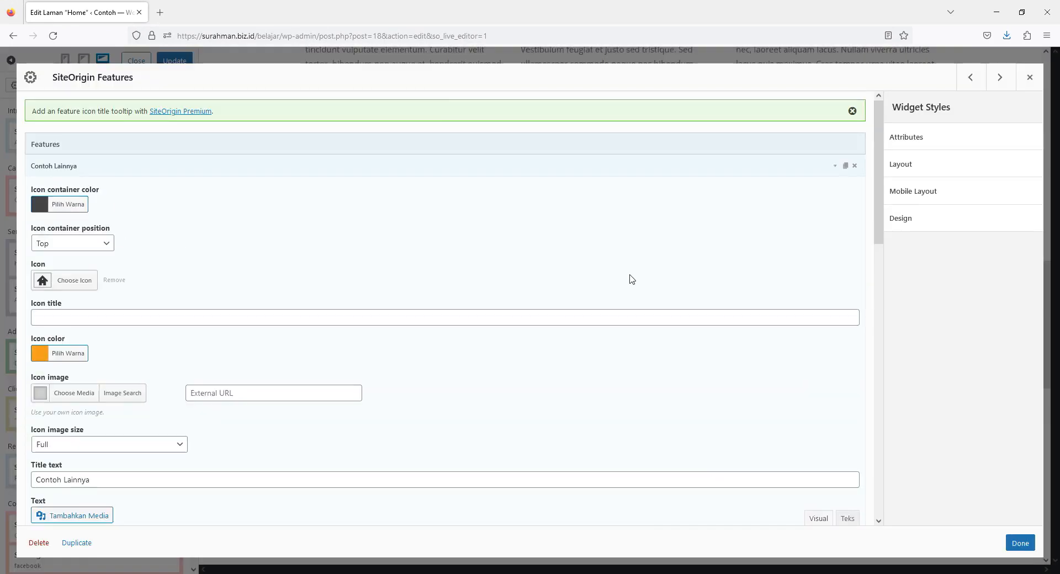
{"action": "left_click", "coordinate": [833, 168]}
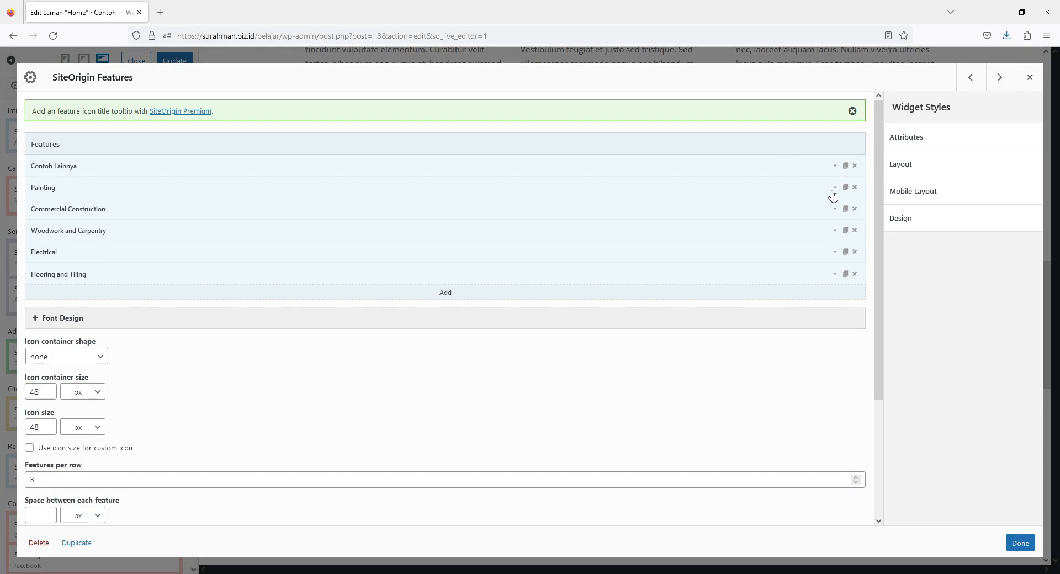
{"action": "left_click", "coordinate": [833, 191]}
{"action": "left_click", "coordinate": [833, 190]}
{"action": "left_click", "coordinate": [1022, 543]}
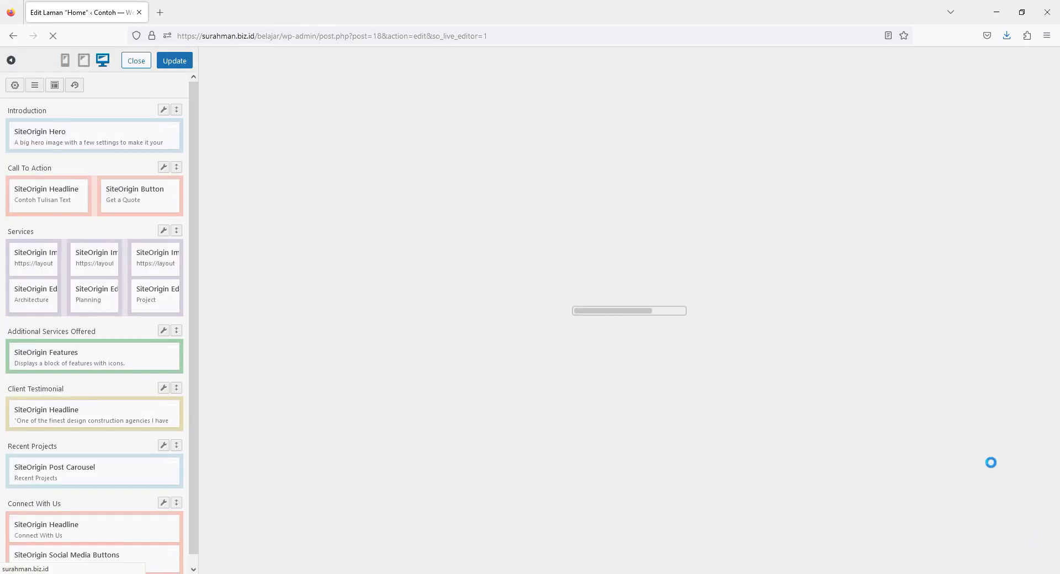
- Examine the page preview between the additional services, the client testimonial and the Recent Projects section
{"action": "scroll", "coordinate": [994, 468], "scroll_direction": "down", "scroll_amount": 9}
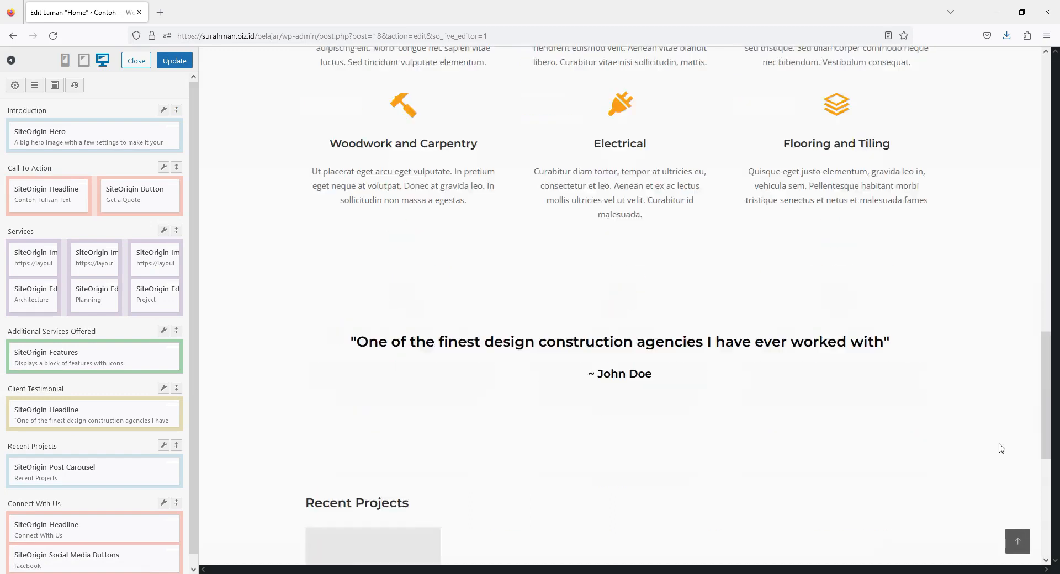
{"action": "scroll", "coordinate": [997, 447], "scroll_direction": "up", "scroll_amount": 1}
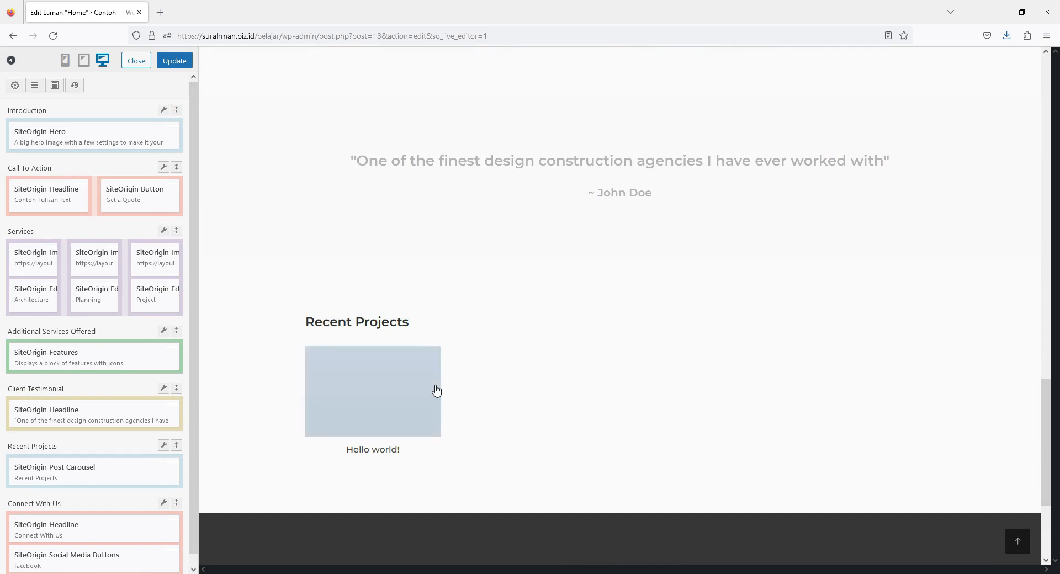
{"action": "scroll", "coordinate": [546, 458], "scroll_direction": "up", "scroll_amount": 1}
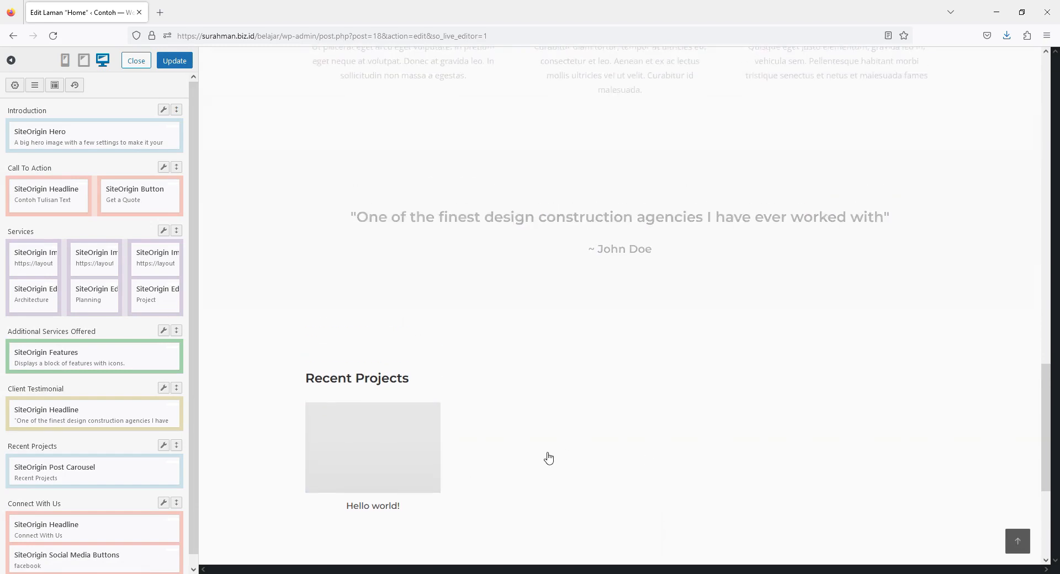
{"action": "scroll", "coordinate": [521, 512], "scroll_direction": "up", "scroll_amount": 1}
{"action": "scroll", "coordinate": [522, 512], "scroll_direction": "up", "scroll_amount": 3}
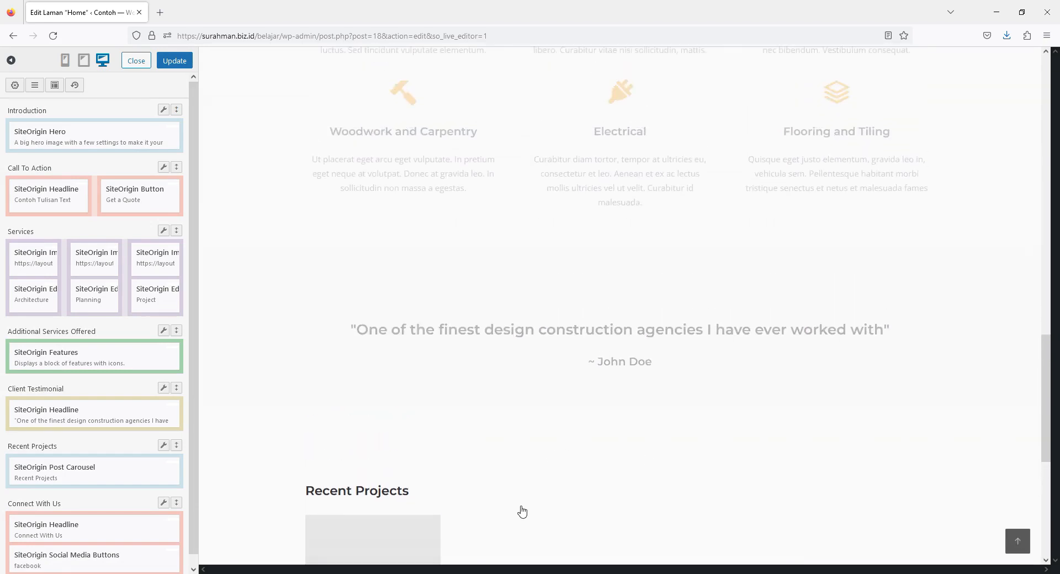
{"action": "scroll", "coordinate": [522, 510], "scroll_direction": "down", "scroll_amount": 2}
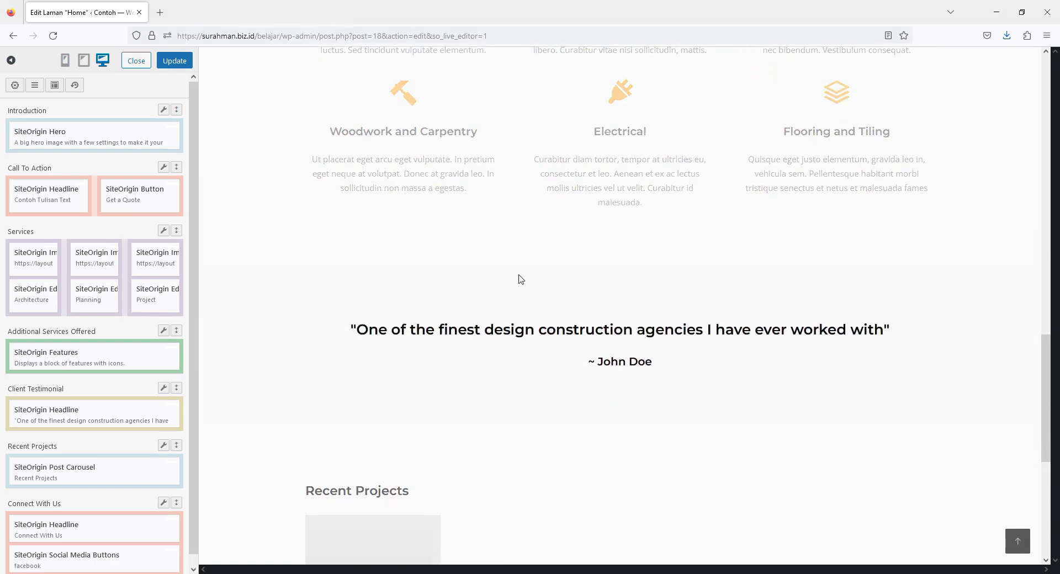
{"action": "scroll", "coordinate": [478, 372], "scroll_direction": "up", "scroll_amount": 2}
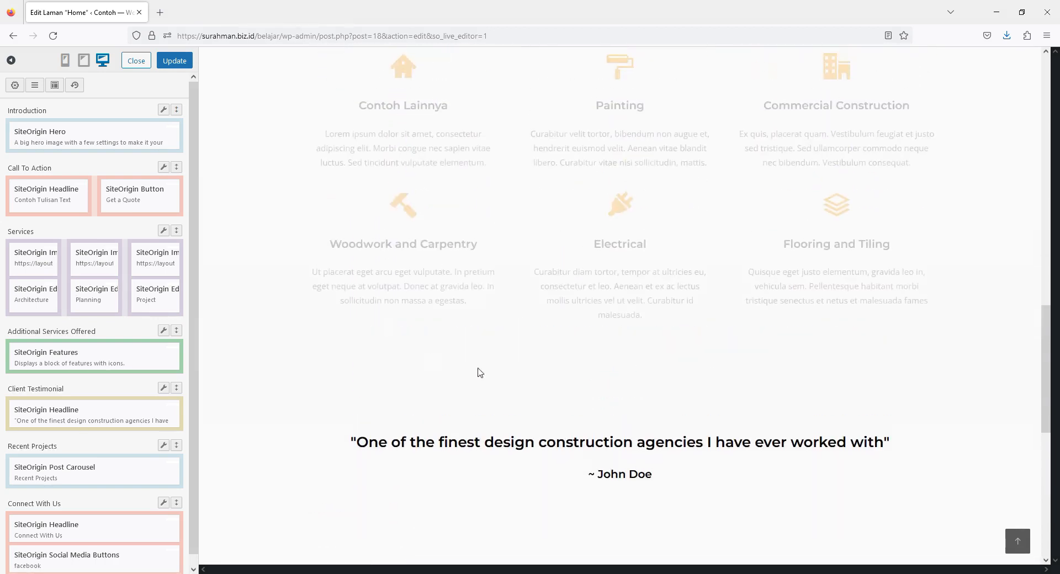
{"action": "scroll", "coordinate": [665, 426], "scroll_direction": "down", "scroll_amount": 2}
{"action": "scroll", "coordinate": [84, 326], "scroll_direction": "down", "scroll_amount": 2}
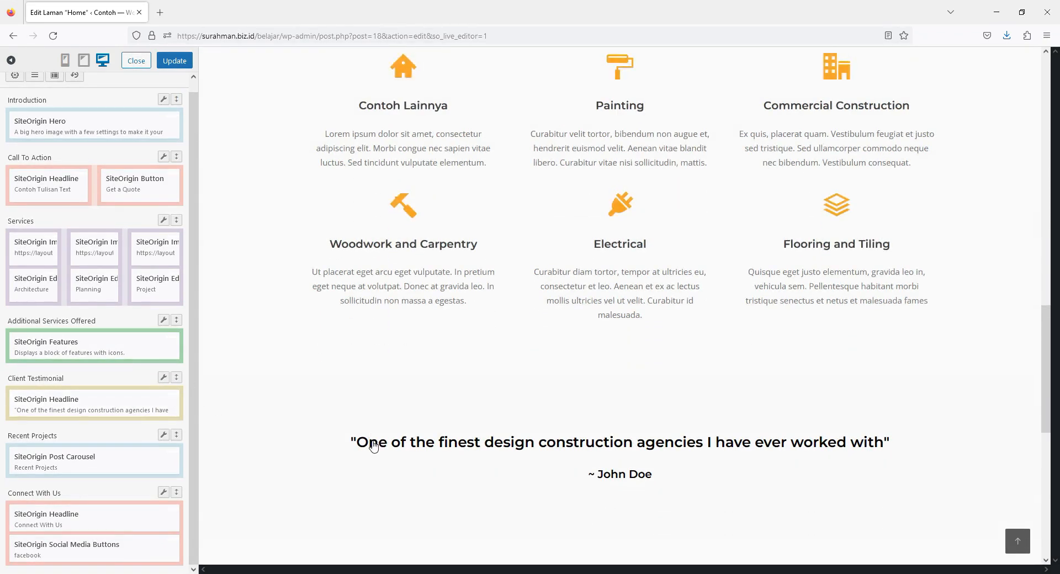
- Delete the Client Testimonial row and the Recent Projects row from the page
{"action": "mouse_move", "coordinate": [17, 416]}
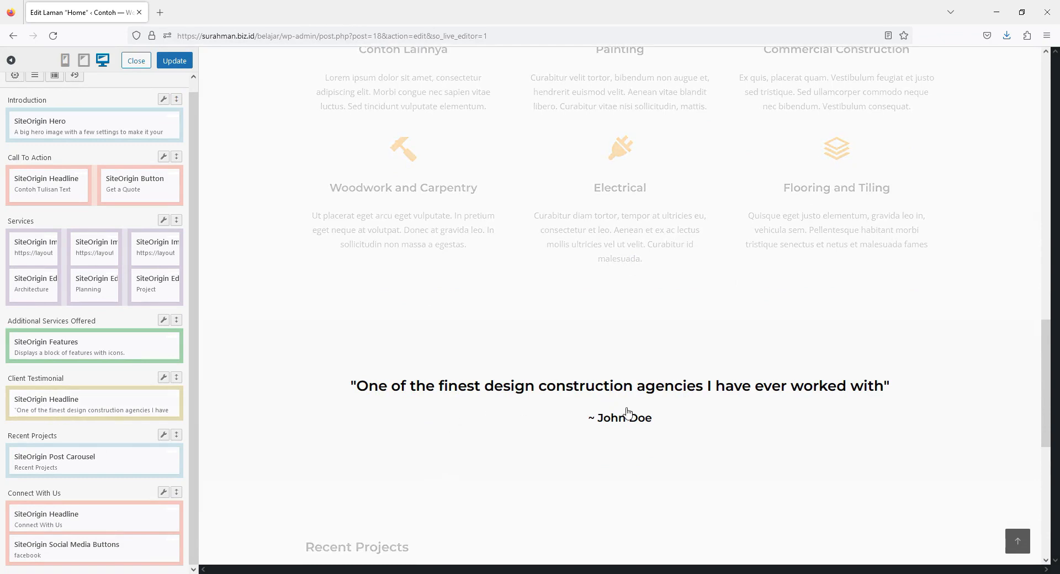
{"action": "mouse_move", "coordinate": [162, 381]}
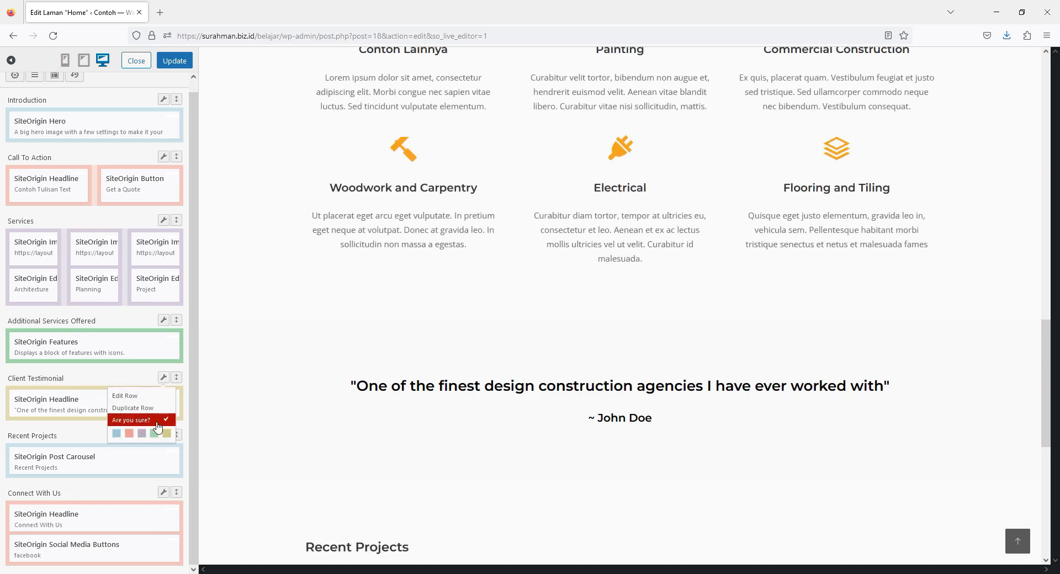
{"action": "left_click", "coordinate": [166, 421]}
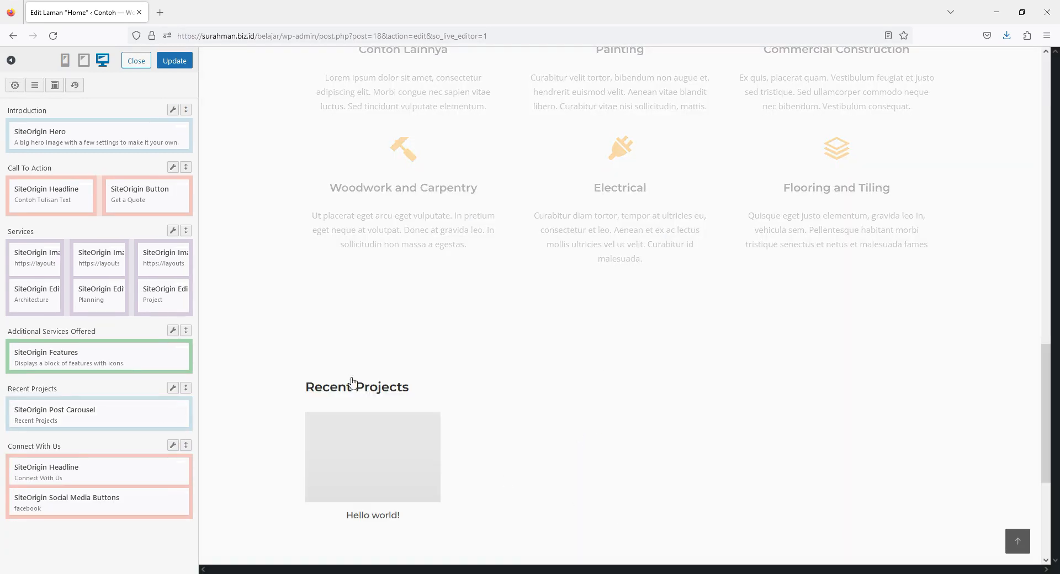
{"action": "mouse_move", "coordinate": [174, 390]}
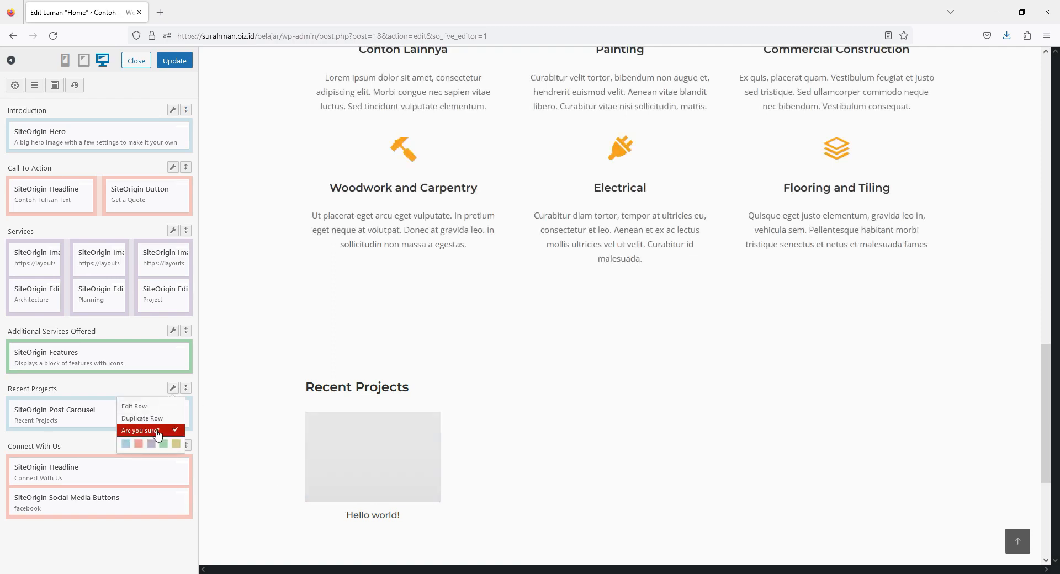
{"action": "left_click", "coordinate": [179, 431]}
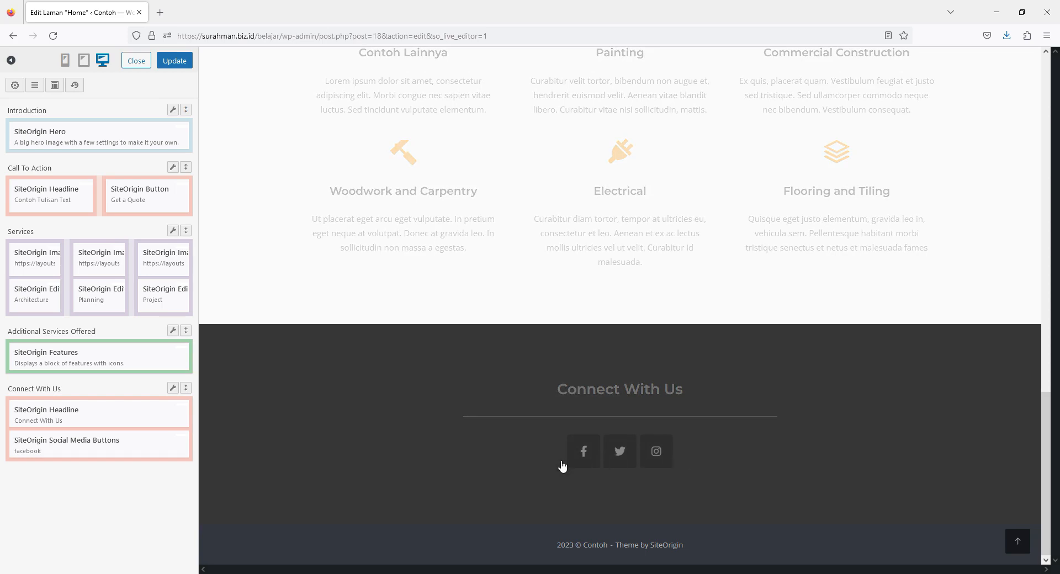
- Inspect the Facebook, Twitter and Instagram entries, including their URLs and colors, in the Connect With Us social media buttons widget
{"action": "left_click", "coordinate": [585, 457]}
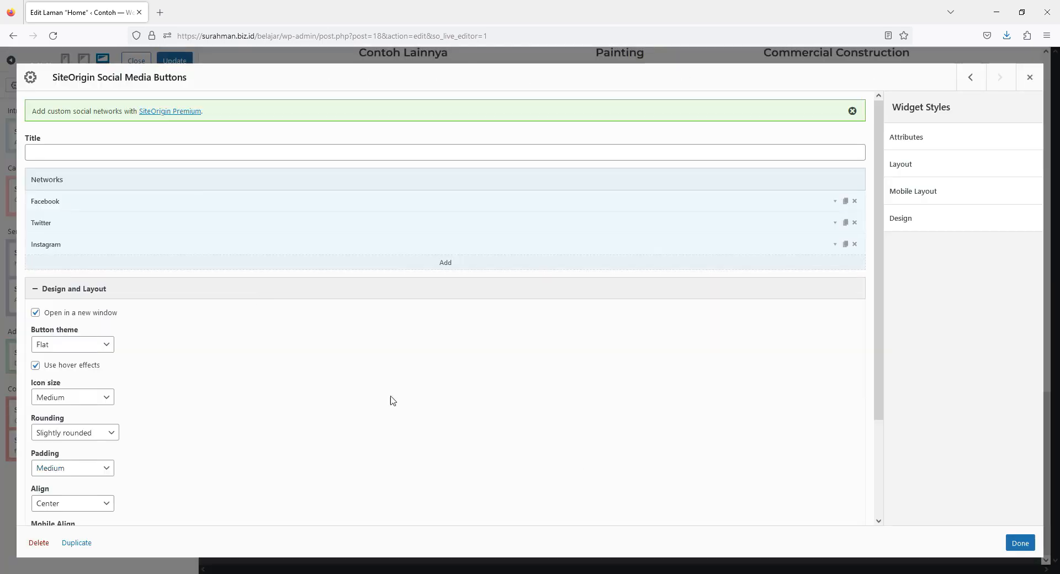
{"action": "left_click", "coordinate": [835, 202]}
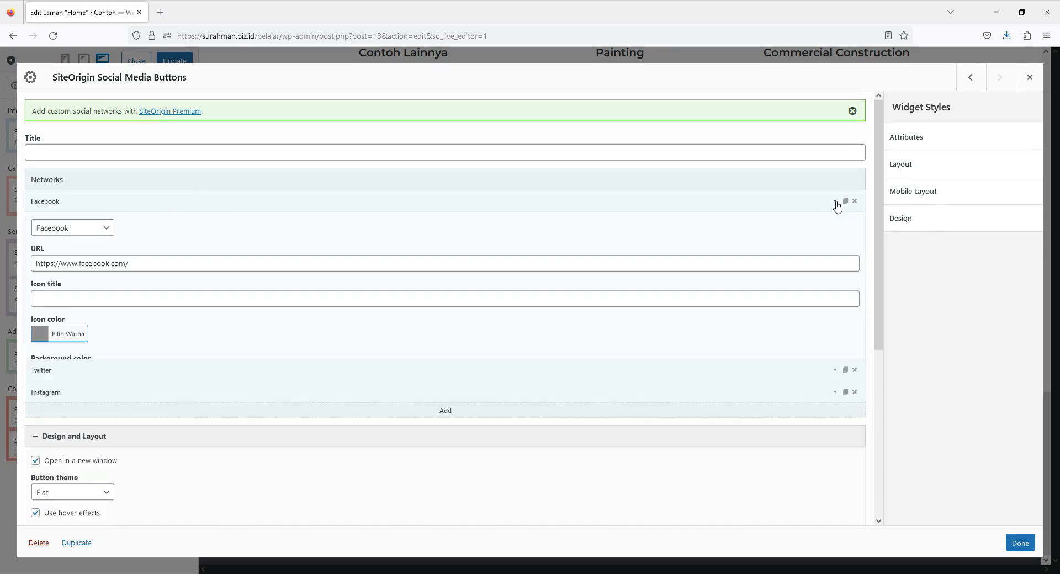
{"action": "scroll", "coordinate": [471, 258], "scroll_direction": "down", "scroll_amount": 3}
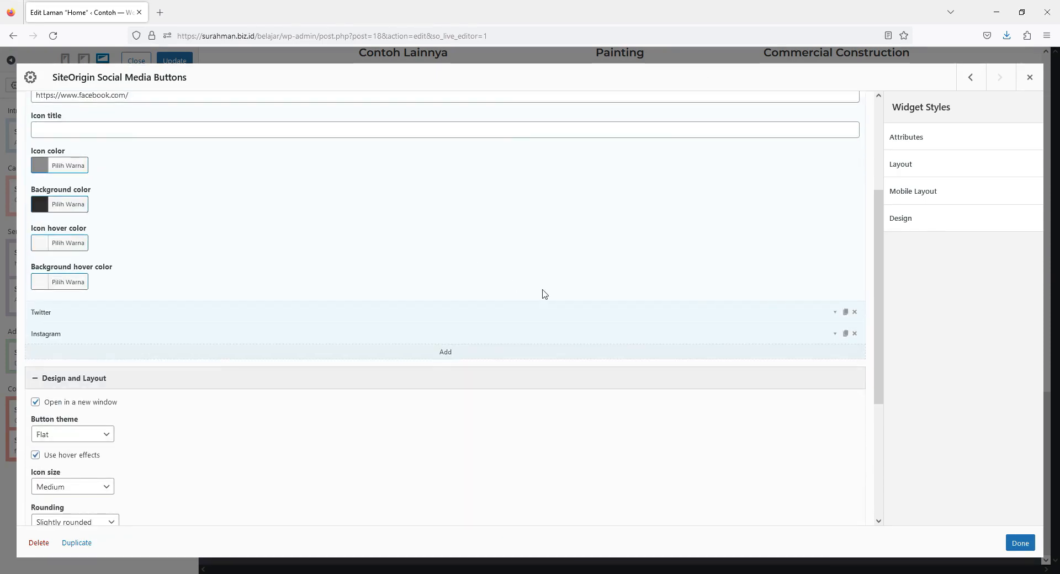
{"action": "left_click", "coordinate": [835, 312]}
{"action": "scroll", "coordinate": [630, 359], "scroll_direction": "down", "scroll_amount": 3}
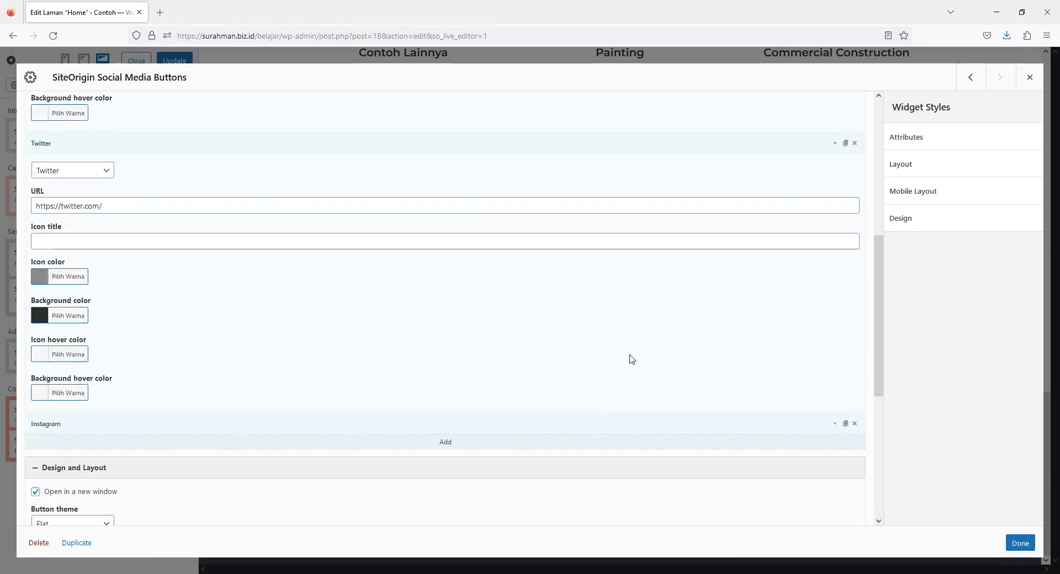
{"action": "scroll", "coordinate": [776, 423], "scroll_direction": "down", "scroll_amount": 1}
{"action": "left_click", "coordinate": [834, 369]}
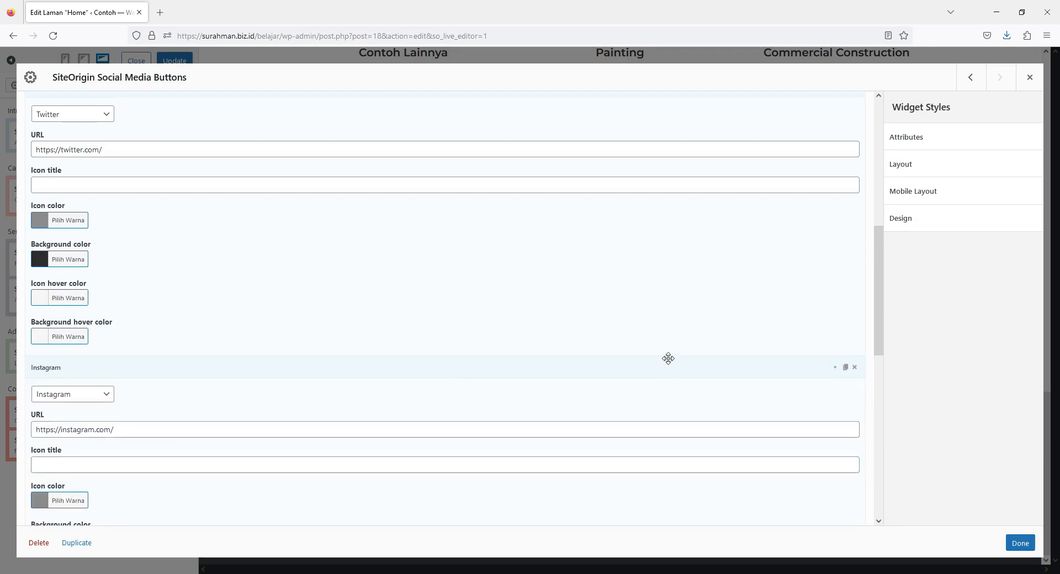
{"action": "scroll", "coordinate": [668, 359], "scroll_direction": "down", "scroll_amount": 4}
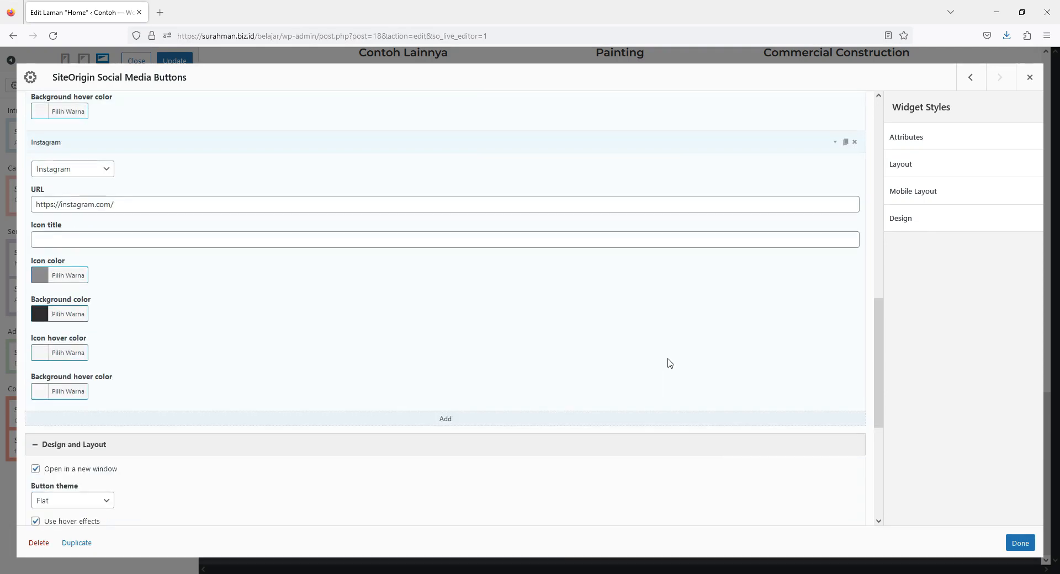
{"action": "left_click", "coordinate": [1021, 544]}
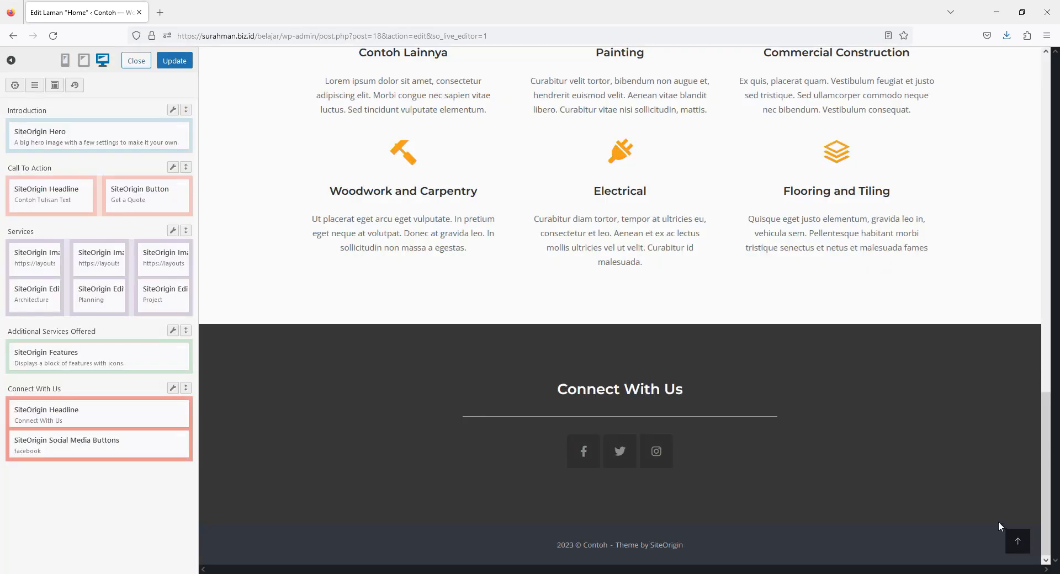
- Save the Home page update and check the live site down to its footer
{"action": "left_click", "coordinate": [176, 62]}
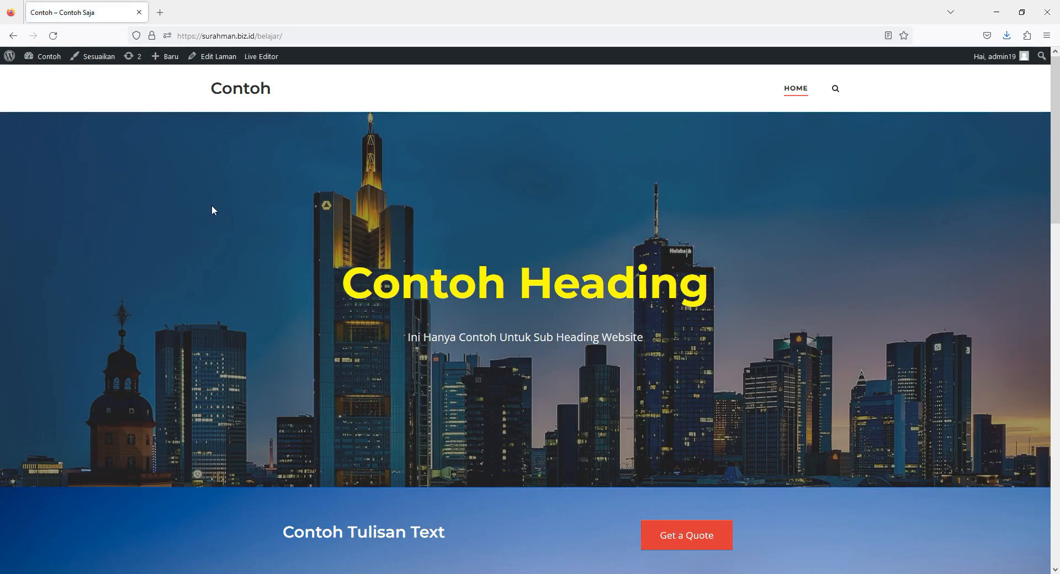
{"action": "scroll", "coordinate": [481, 392], "scroll_direction": "down", "scroll_amount": 15}
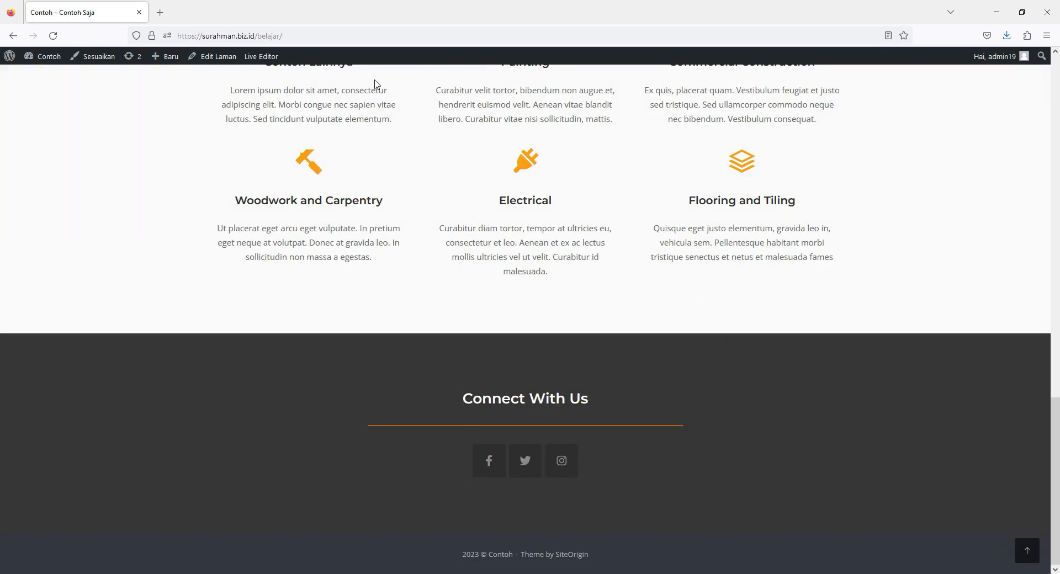
- Reopen the Home page in the Live Editor and set the Connect With Us row's background color to the red preset
{"action": "left_click", "coordinate": [261, 57]}
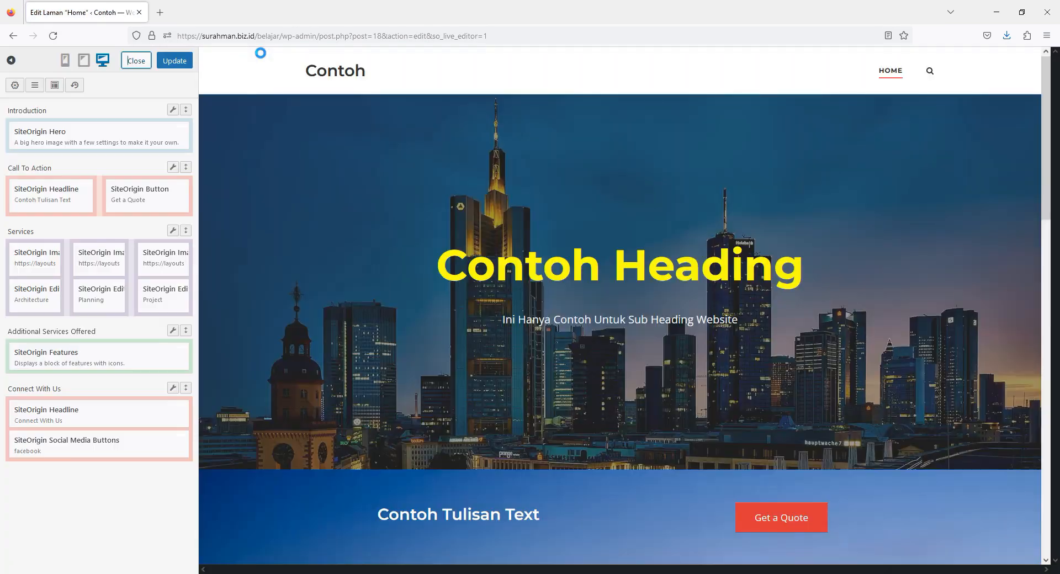
{"action": "scroll", "coordinate": [525, 208], "scroll_direction": "down", "scroll_amount": 20}
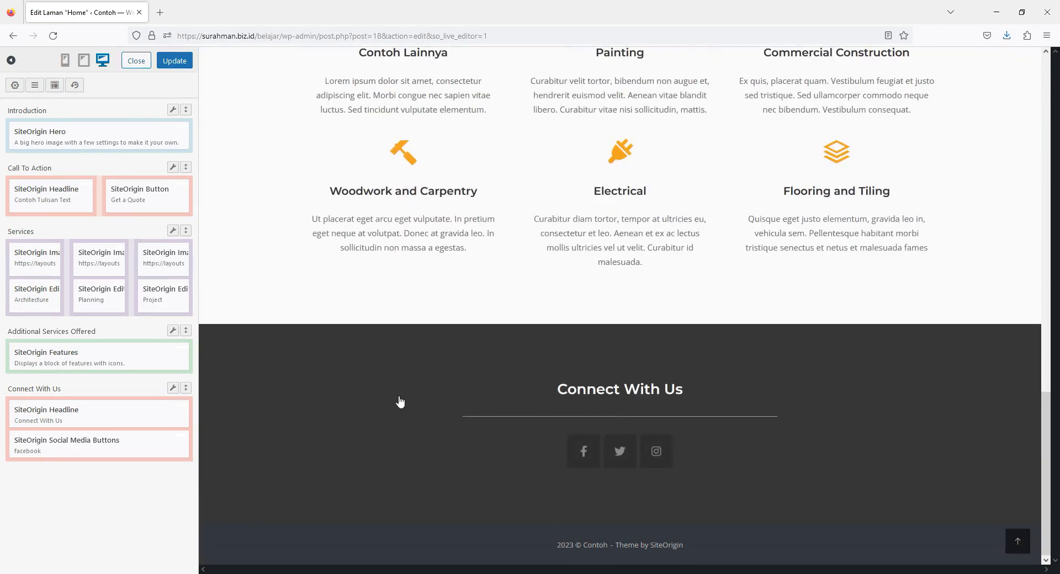
{"action": "mouse_move", "coordinate": [170, 391]}
{"action": "mouse_move", "coordinate": [173, 388]}
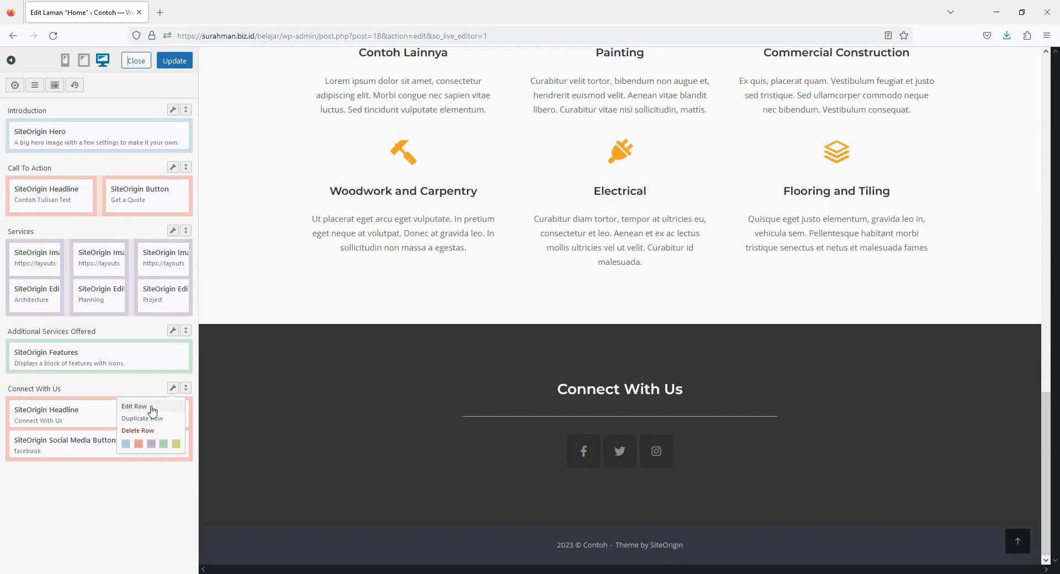
{"action": "left_click", "coordinate": [151, 409]}
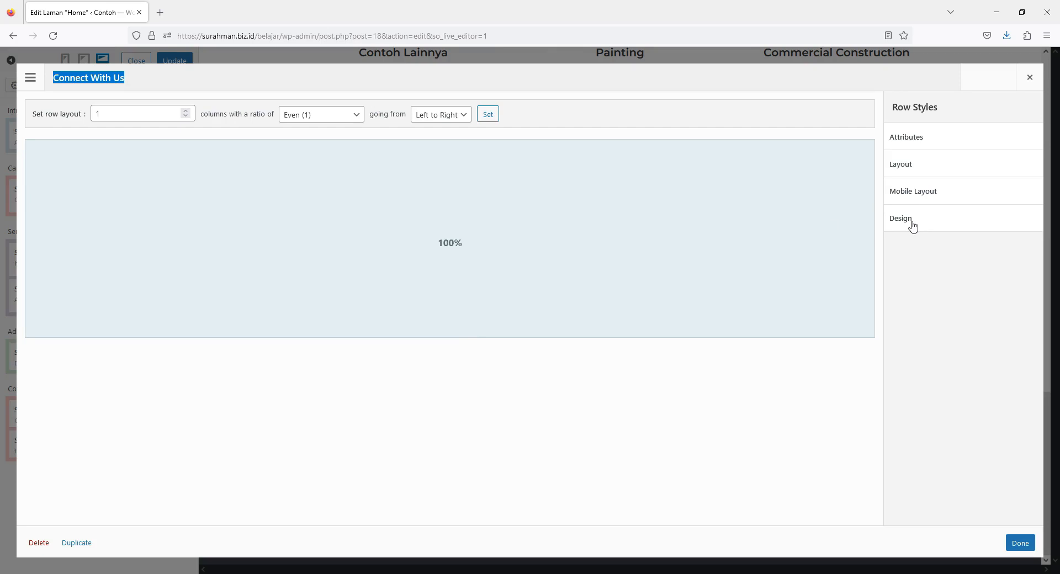
{"action": "left_click", "coordinate": [910, 222]}
{"action": "left_click", "coordinate": [911, 264]}
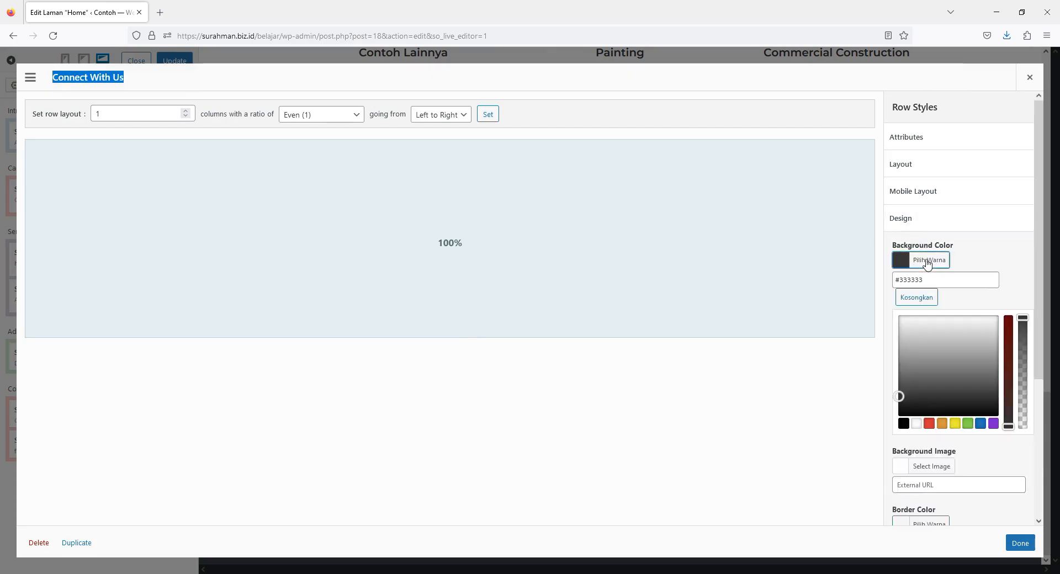
{"action": "left_click", "coordinate": [928, 423]}
{"action": "left_click", "coordinate": [1020, 543]}
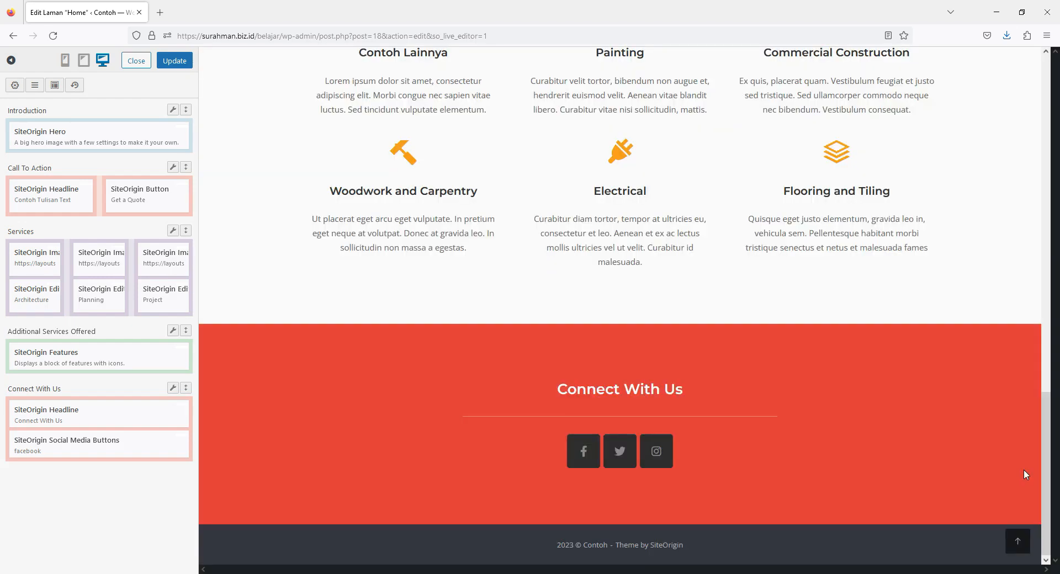
- Give the Facebook social media button a white background color and a blue icon color in the Connect With Us row
{"action": "left_click", "coordinate": [581, 462]}
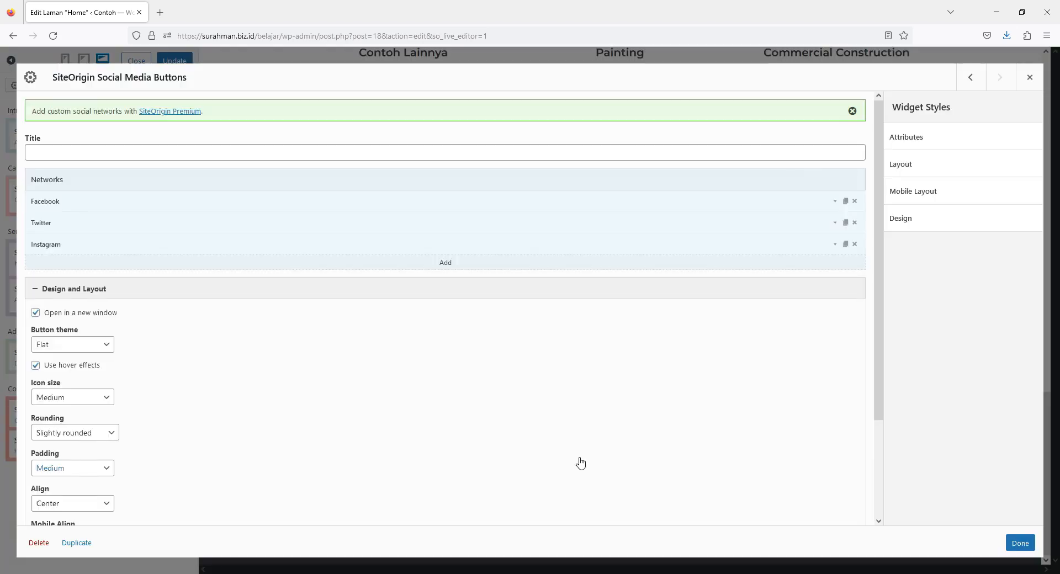
{"action": "scroll", "coordinate": [579, 462], "scroll_direction": "down", "scroll_amount": 2}
{"action": "scroll", "coordinate": [579, 462], "scroll_direction": "up", "scroll_amount": 2}
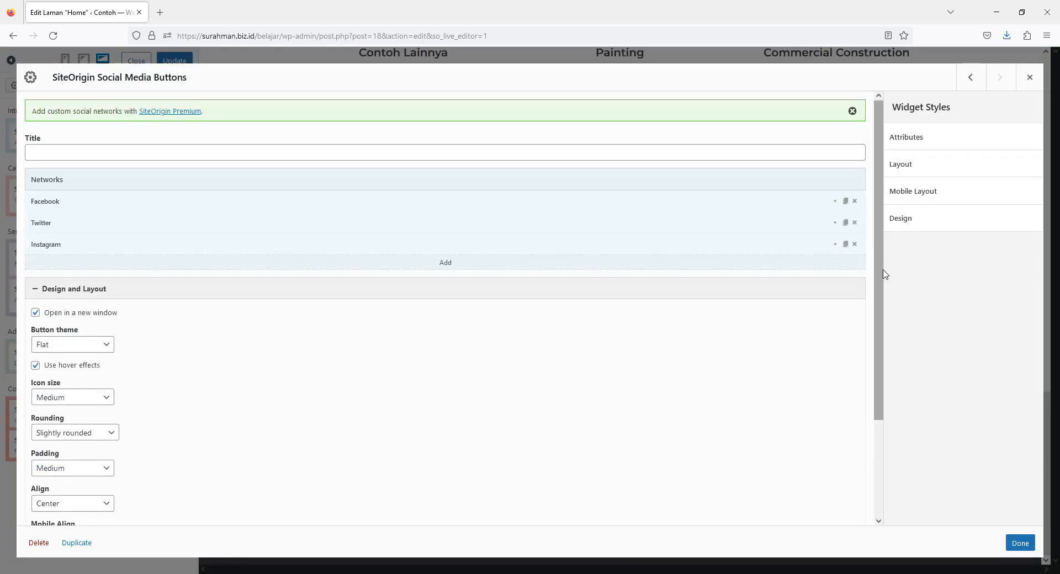
{"action": "left_click", "coordinate": [834, 201]}
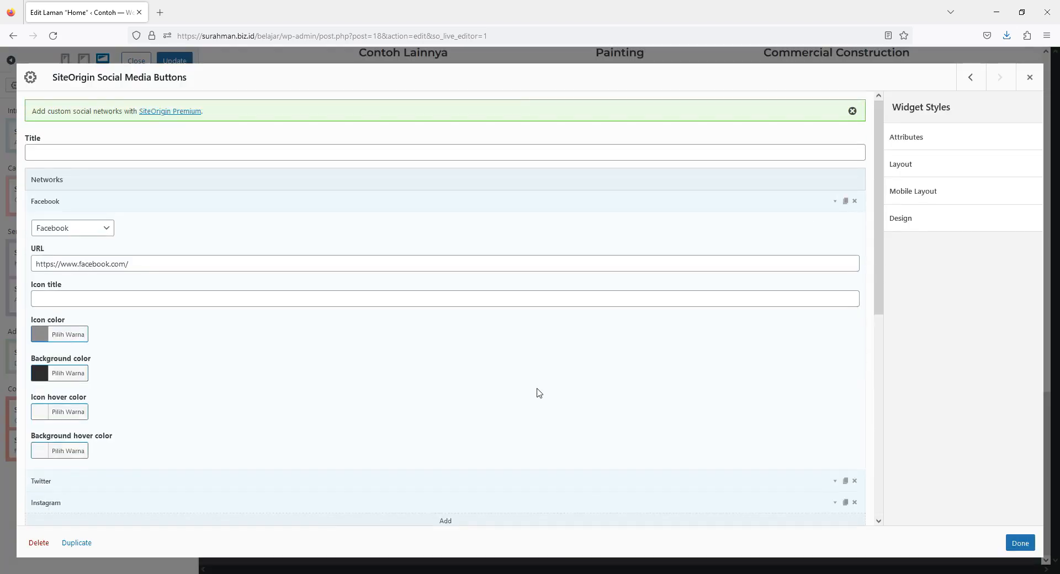
{"action": "left_click", "coordinate": [77, 374]}
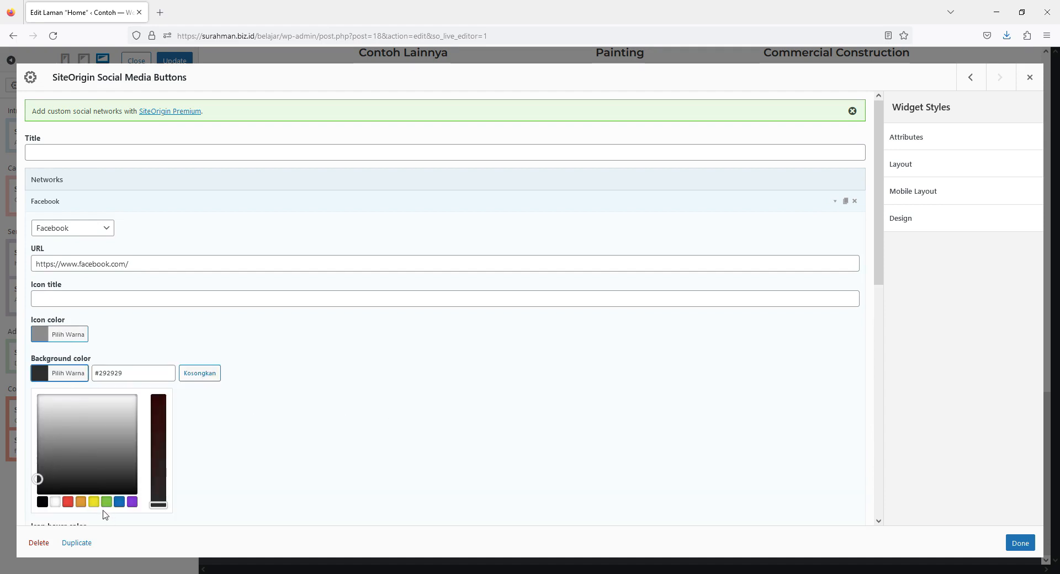
{"action": "left_click", "coordinate": [55, 502]}
{"action": "left_click", "coordinate": [76, 334]}
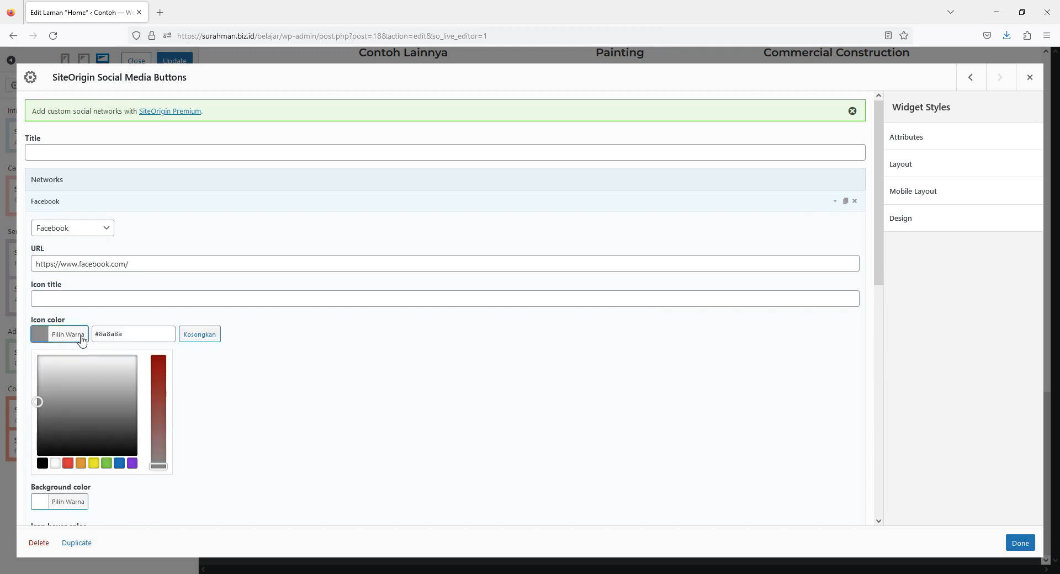
{"action": "left_click", "coordinate": [119, 463]}
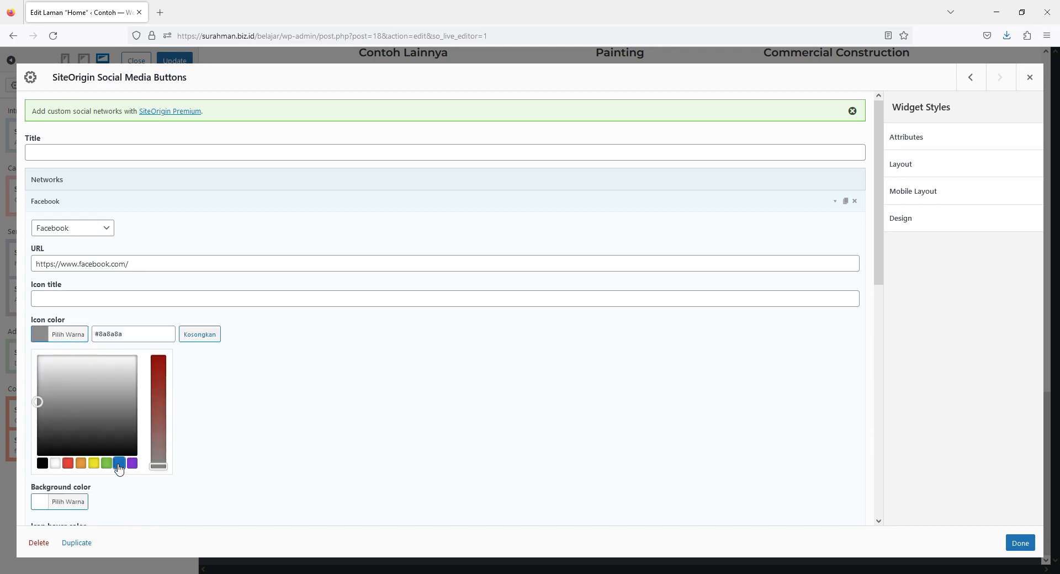
{"action": "left_click", "coordinate": [477, 386]}
{"action": "left_click", "coordinate": [1018, 542]}
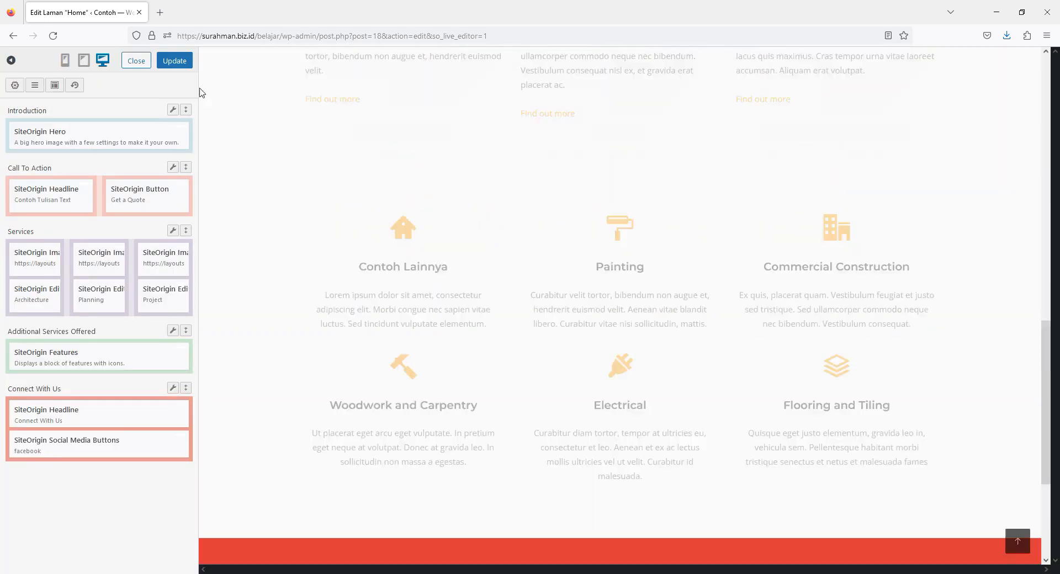
- Save the Home page changes and view the published page down to the Connect With Us section
{"action": "left_click", "coordinate": [173, 61]}
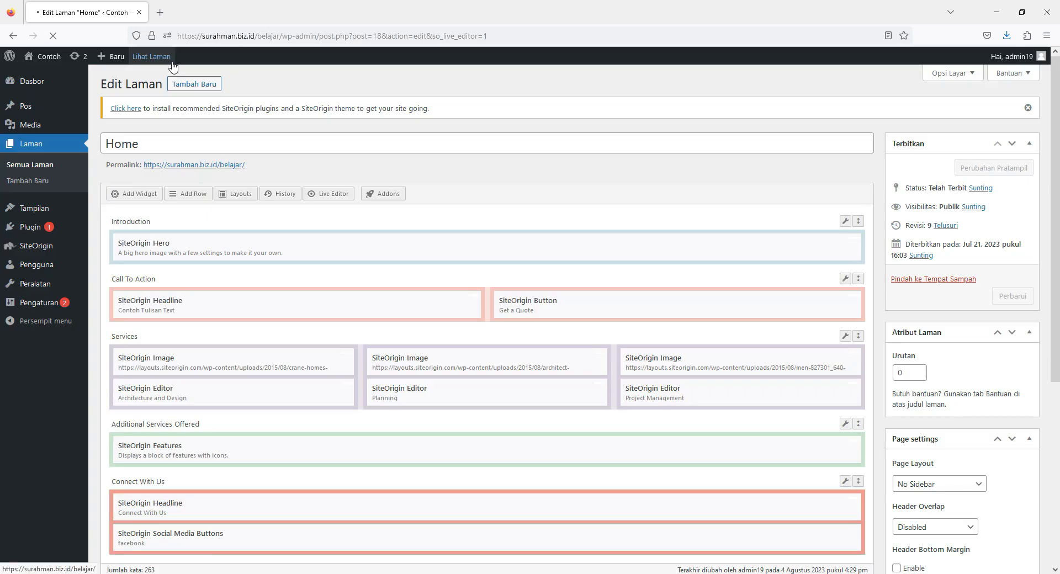
{"action": "left_click", "coordinate": [173, 62]}
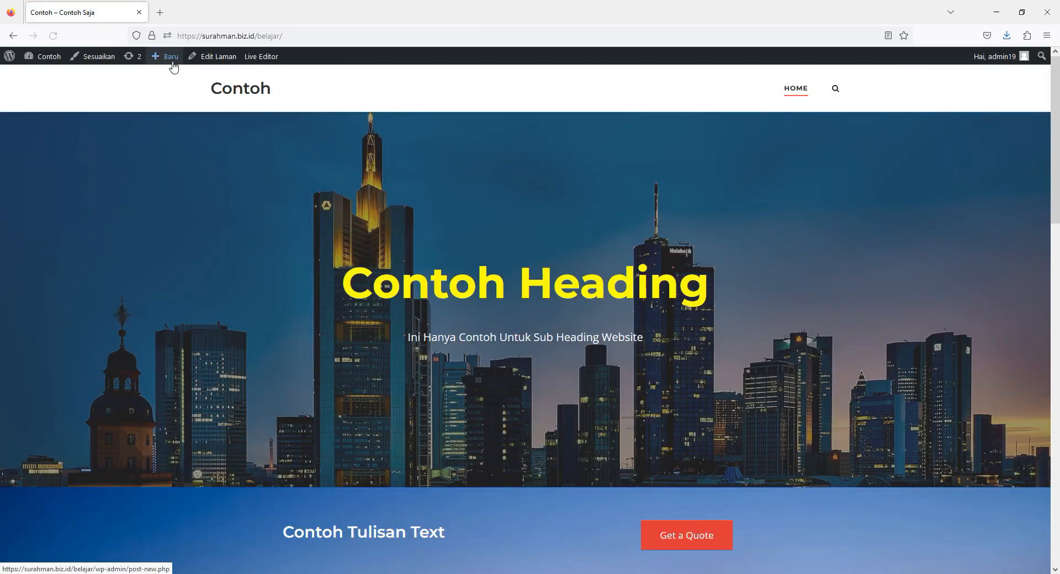
{"action": "scroll", "coordinate": [876, 338], "scroll_direction": "down", "scroll_amount": 3}
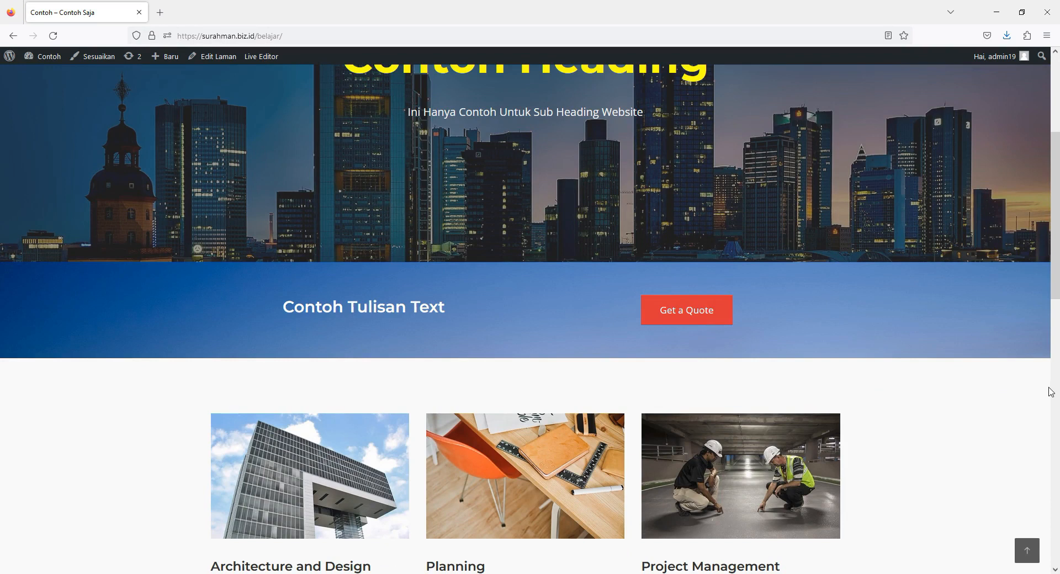
{"action": "scroll", "coordinate": [1050, 390], "scroll_direction": "down", "scroll_amount": 3}
{"action": "scroll", "coordinate": [1050, 389], "scroll_direction": "down", "scroll_amount": 4}
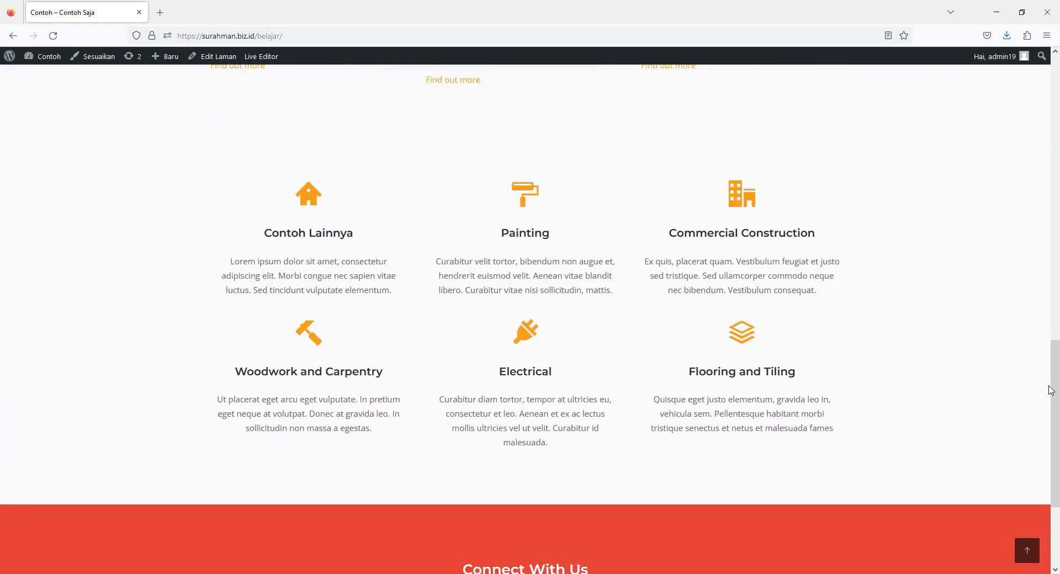
{"action": "scroll", "coordinate": [1050, 390], "scroll_direction": "down", "scroll_amount": 3}
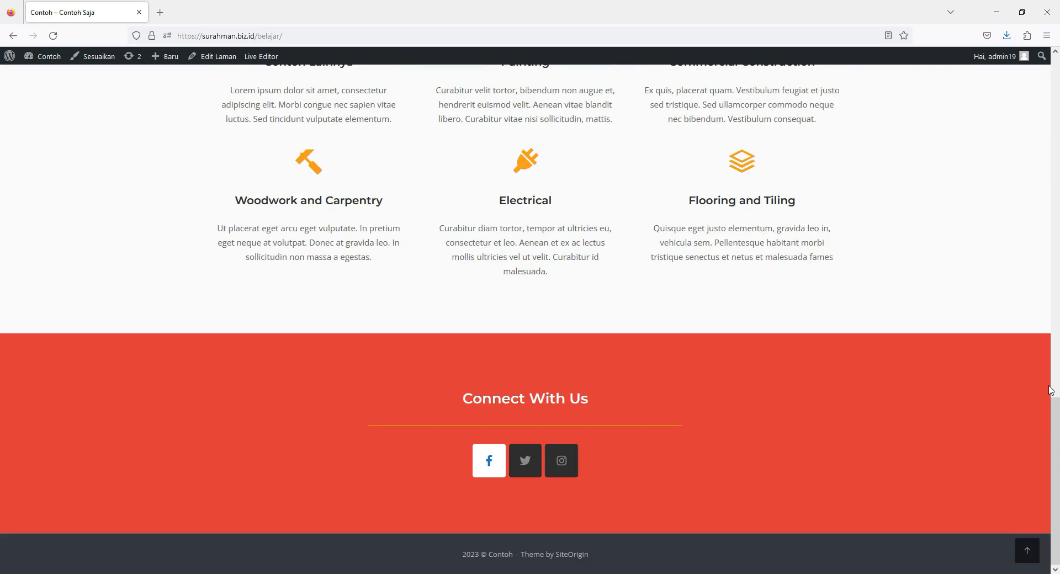
- Review the whole published Home page, from the hero and Call To Action through services and features to the footer
{"action": "scroll", "coordinate": [1050, 389], "scroll_direction": "up", "scroll_amount": 12}
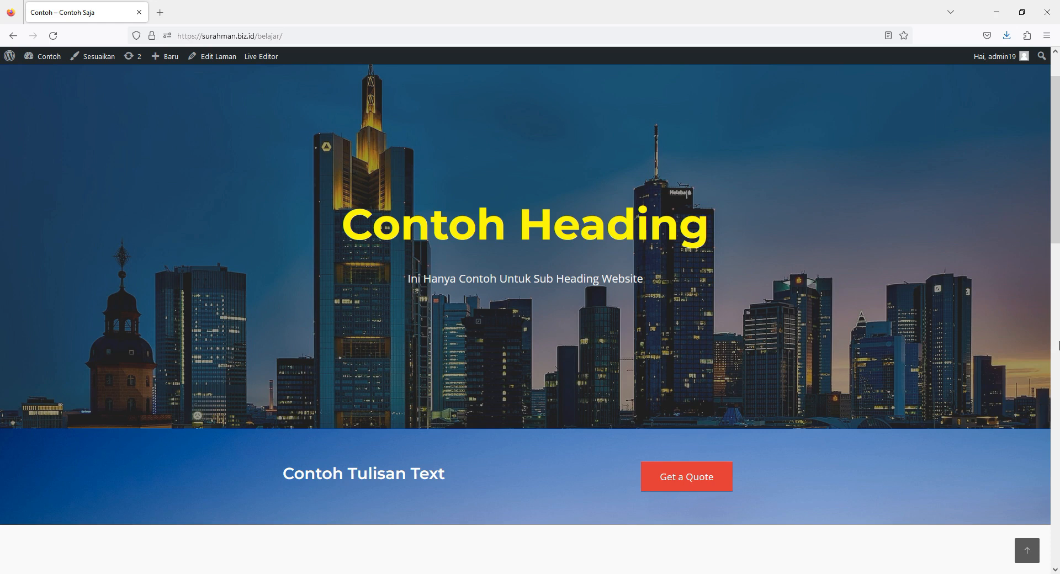
{"action": "scroll", "coordinate": [1058, 345], "scroll_direction": "down", "scroll_amount": 4}
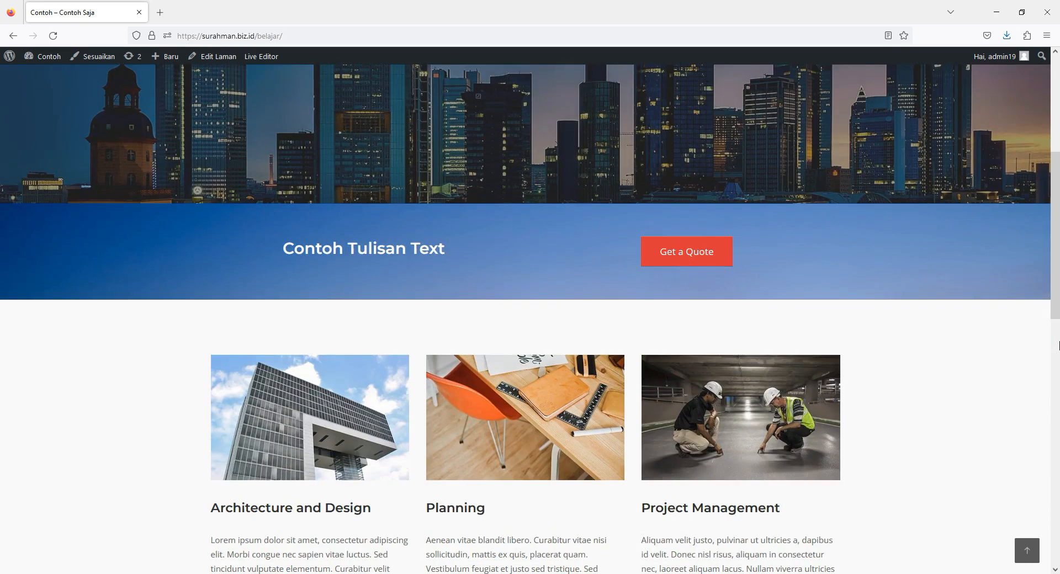
{"action": "scroll", "coordinate": [1058, 345], "scroll_direction": "down", "scroll_amount": 5}
{"action": "scroll", "coordinate": [1058, 345], "scroll_direction": "up", "scroll_amount": 9}
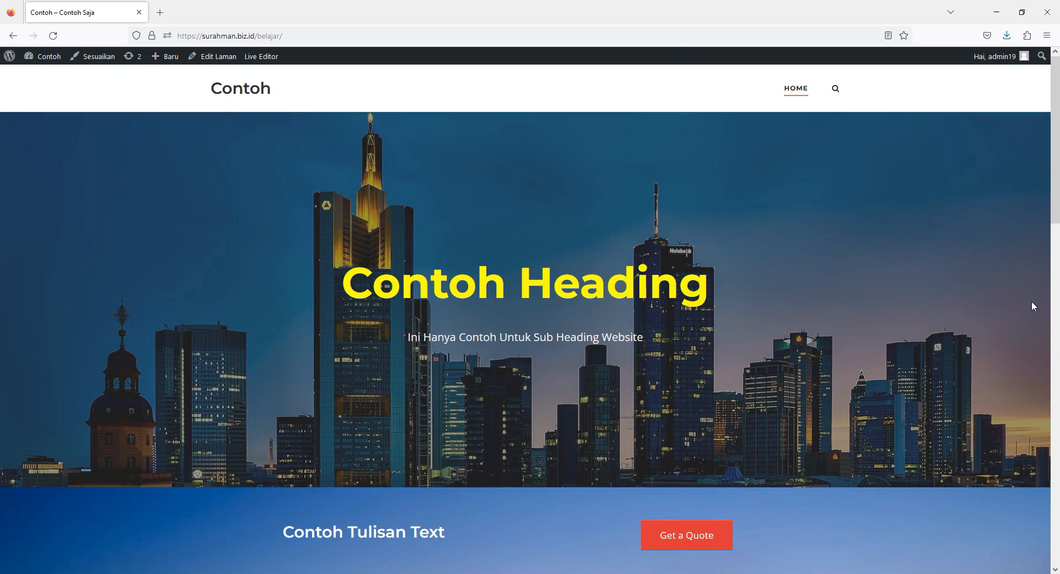
{"action": "scroll", "coordinate": [1030, 303], "scroll_direction": "down", "scroll_amount": 5}
{"action": "scroll", "coordinate": [1029, 307], "scroll_direction": "down", "scroll_amount": 8}
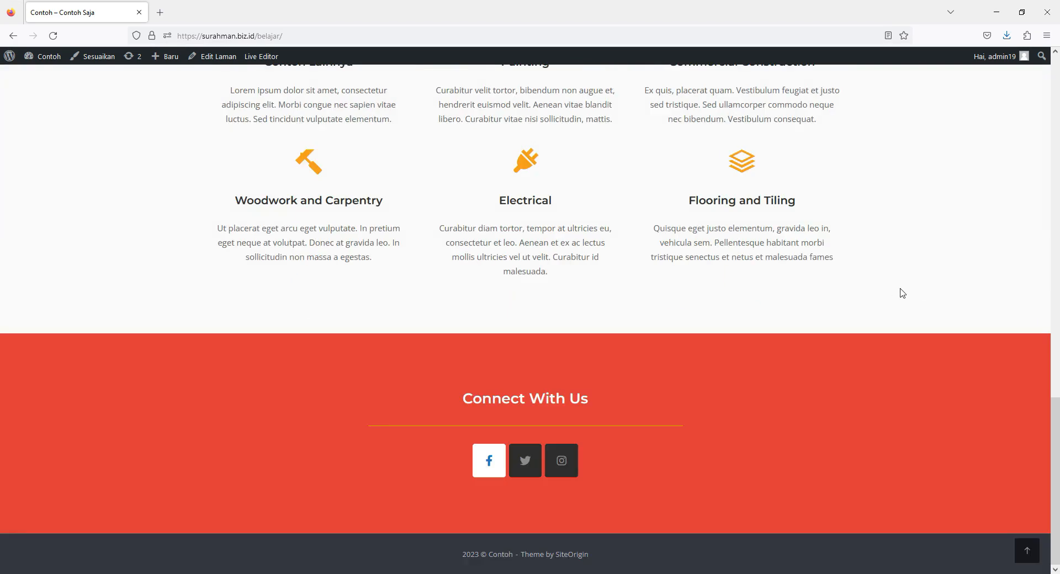
{"action": "scroll", "coordinate": [902, 413], "scroll_direction": "up", "scroll_amount": 8}
{"action": "scroll", "coordinate": [903, 415], "scroll_direction": "up", "scroll_amount": 5}
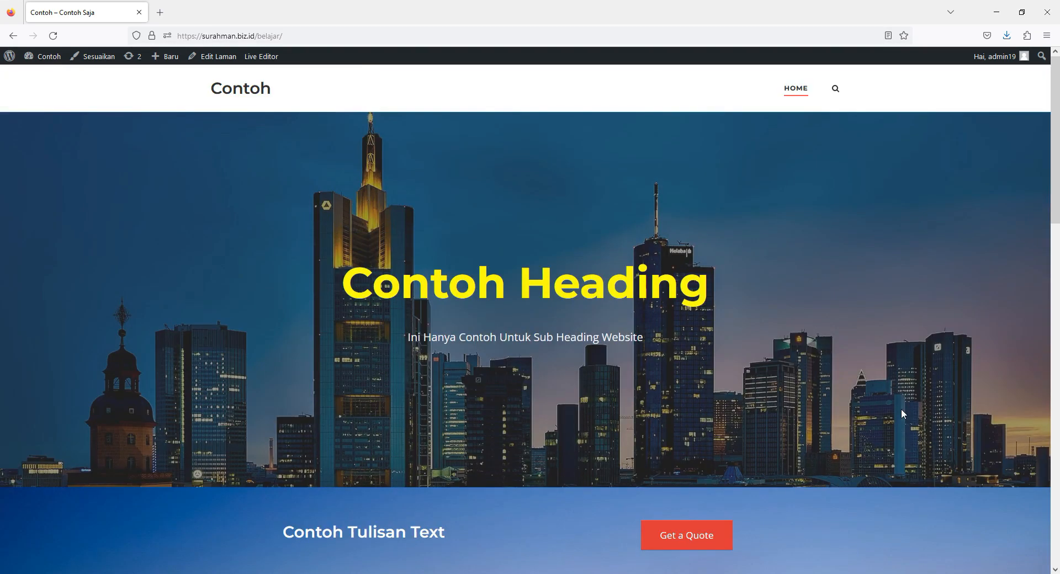
{"action": "scroll", "coordinate": [856, 206], "scroll_direction": "down", "scroll_amount": 5}
{"action": "scroll", "coordinate": [723, 347], "scroll_direction": "up", "scroll_amount": 5}
{"action": "scroll", "coordinate": [849, 232], "scroll_direction": "down", "scroll_amount": 4}
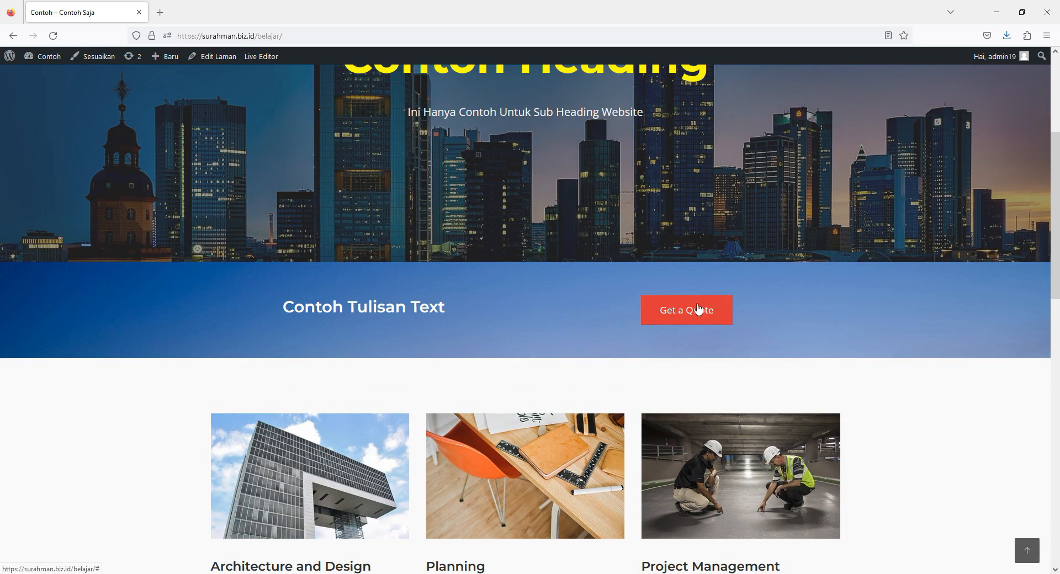
{"action": "scroll", "coordinate": [988, 266], "scroll_direction": "up", "scroll_amount": 2}
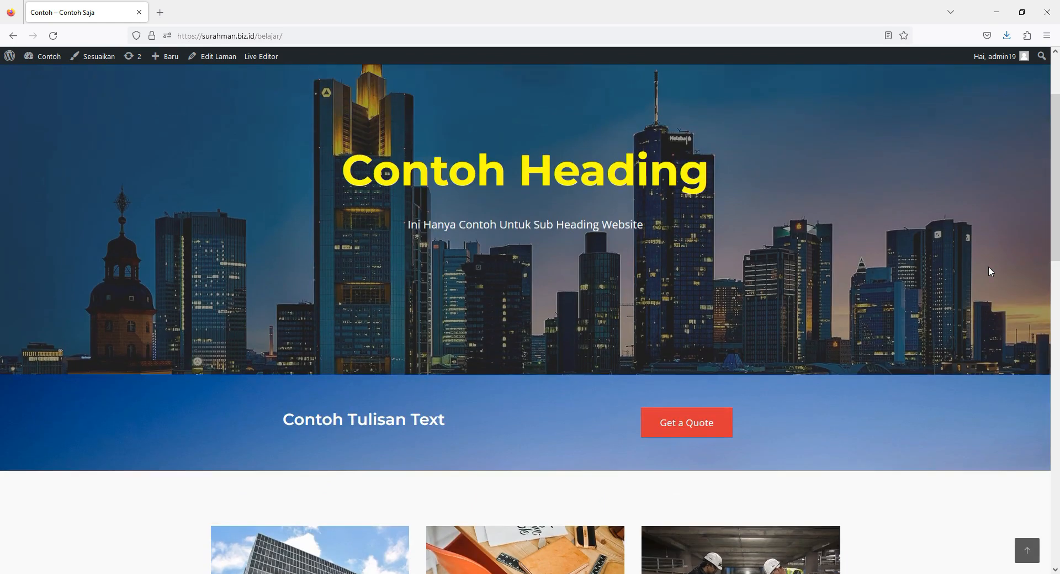
{"action": "scroll", "coordinate": [988, 266], "scroll_direction": "down", "scroll_amount": 4}
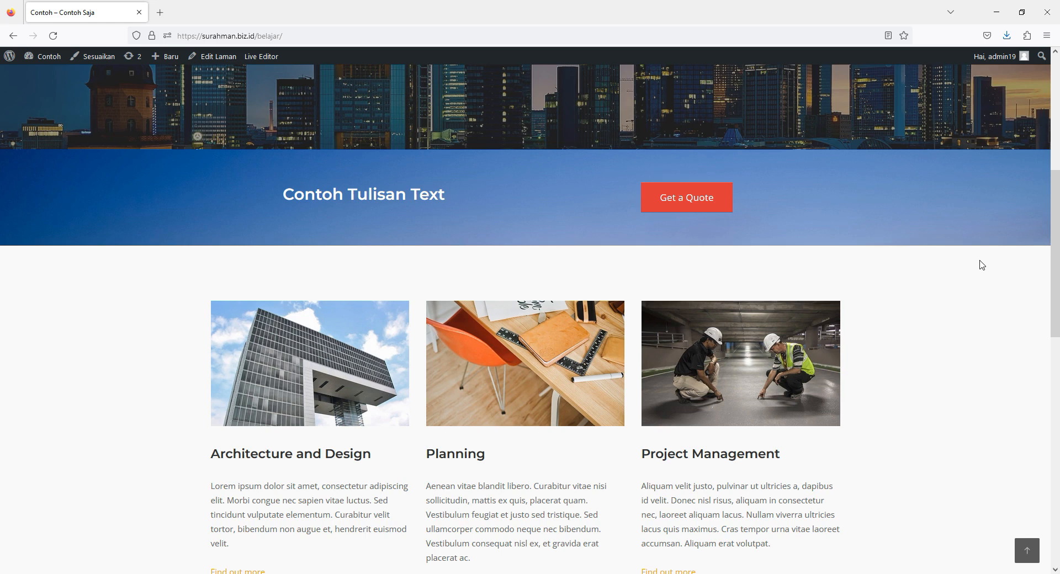
{"action": "scroll", "coordinate": [981, 265], "scroll_direction": "down", "scroll_amount": 8}
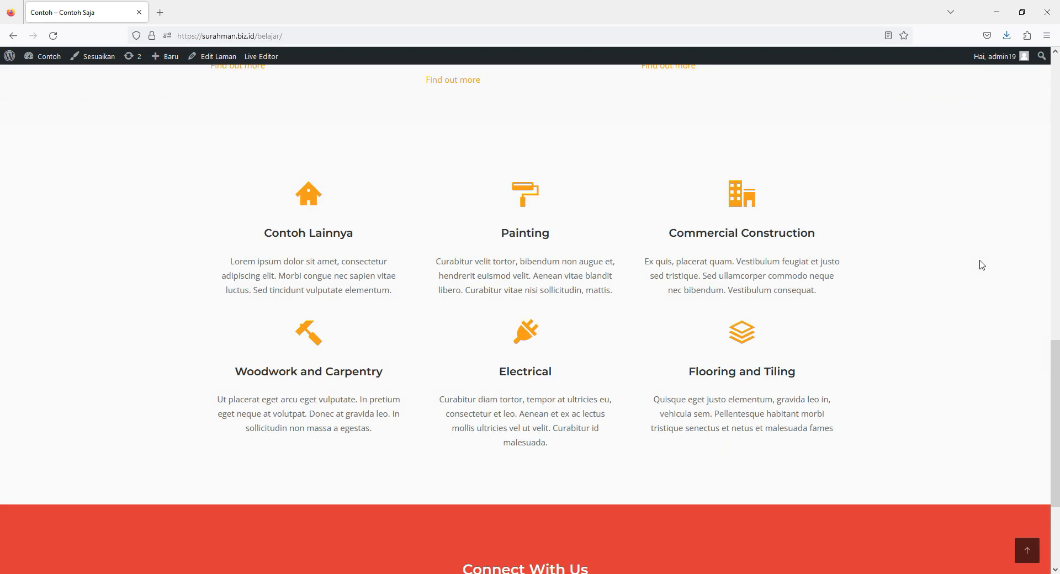
{"action": "scroll", "coordinate": [980, 265], "scroll_direction": "down", "scroll_amount": 3}
{"action": "scroll", "coordinate": [993, 331], "scroll_direction": "up", "scroll_amount": 12}
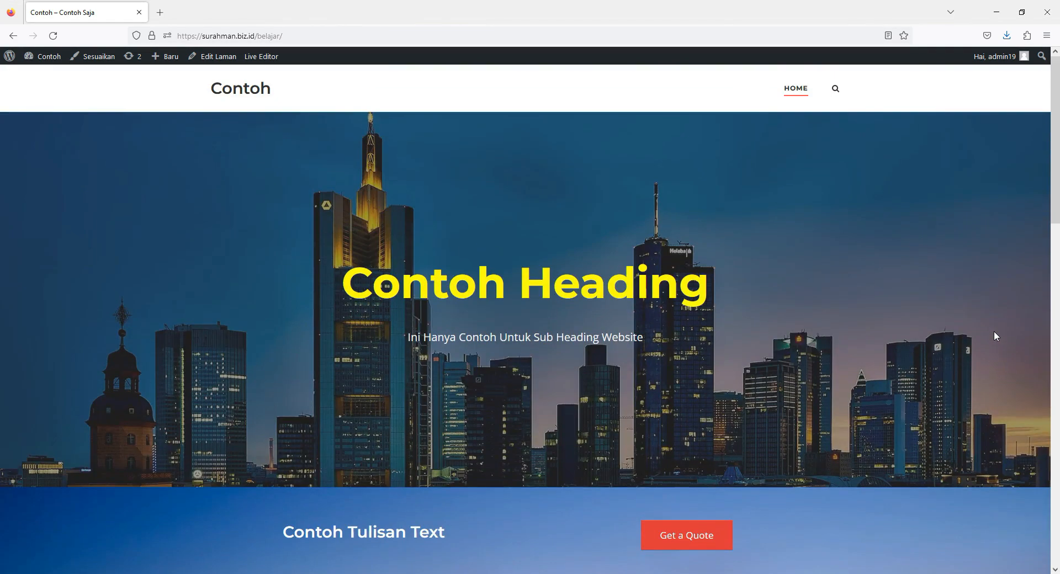
{"action": "scroll", "coordinate": [995, 335], "scroll_direction": "down", "scroll_amount": 10}
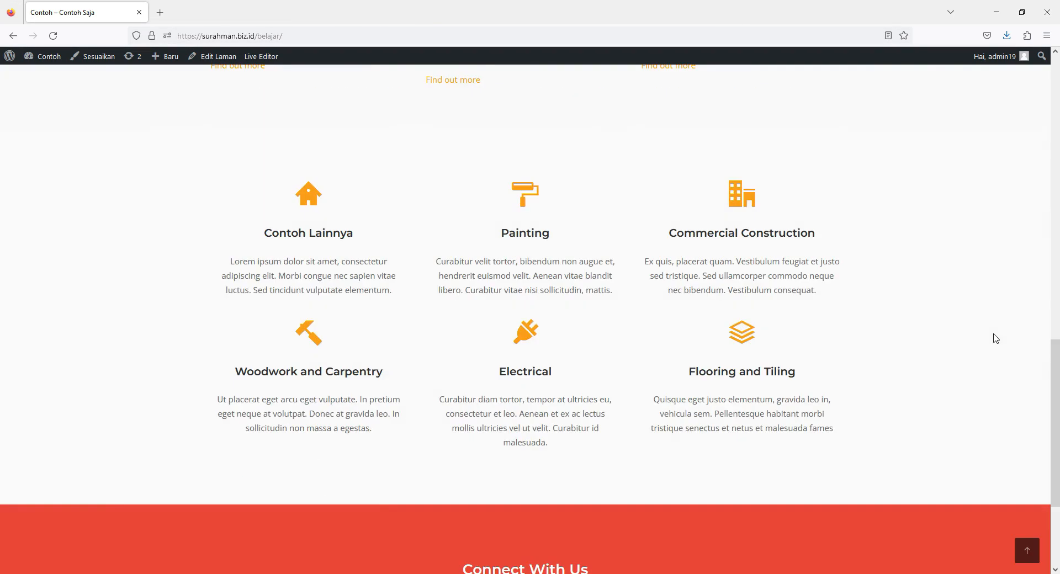
{"action": "scroll", "coordinate": [994, 337], "scroll_direction": "up", "scroll_amount": 7}
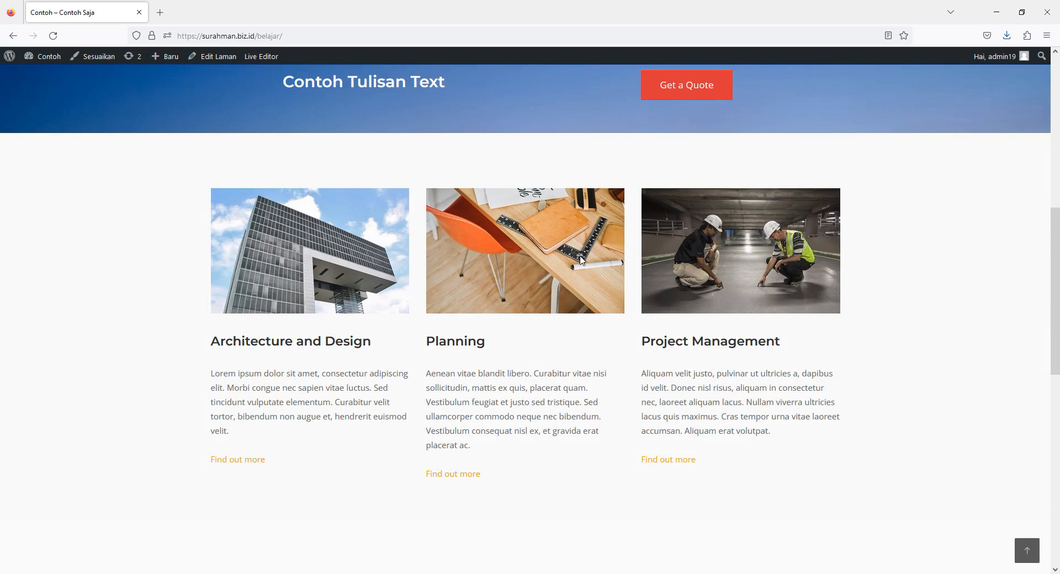
{"action": "scroll", "coordinate": [943, 257], "scroll_direction": "down", "scroll_amount": 5}
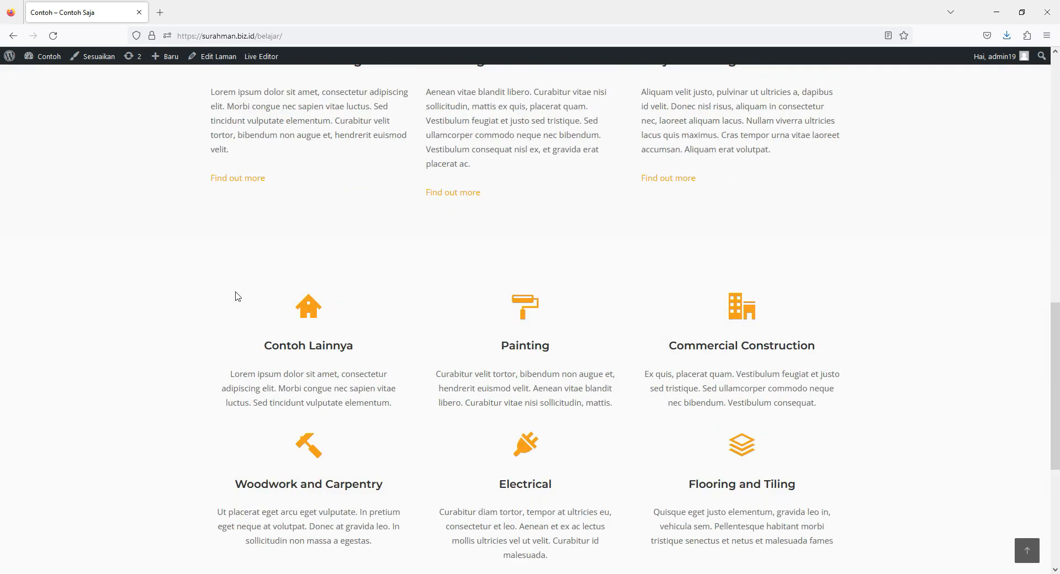
{"action": "scroll", "coordinate": [845, 364], "scroll_direction": "down", "scroll_amount": 5}
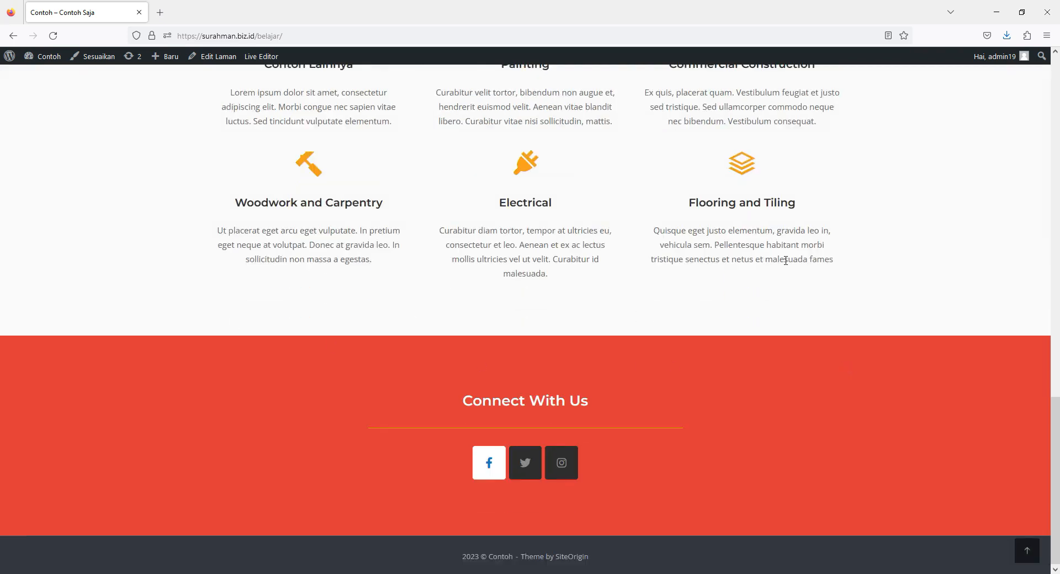
{"action": "scroll", "coordinate": [785, 260], "scroll_direction": "up", "scroll_amount": 20}
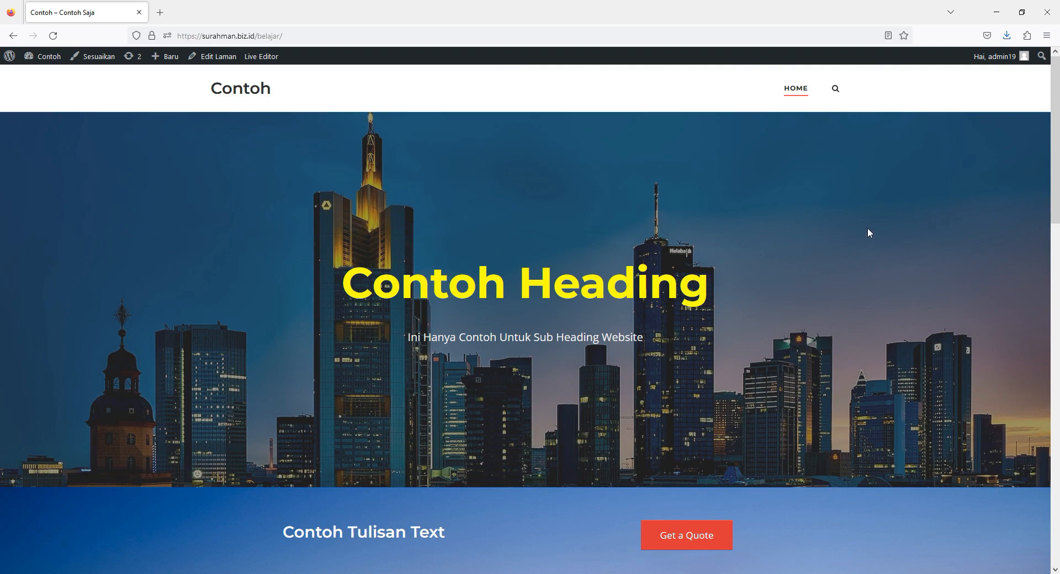
{"action": "scroll", "coordinate": [868, 229], "scroll_direction": "down", "scroll_amount": 4}
{"action": "scroll", "coordinate": [868, 229], "scroll_direction": "down", "scroll_amount": 5}
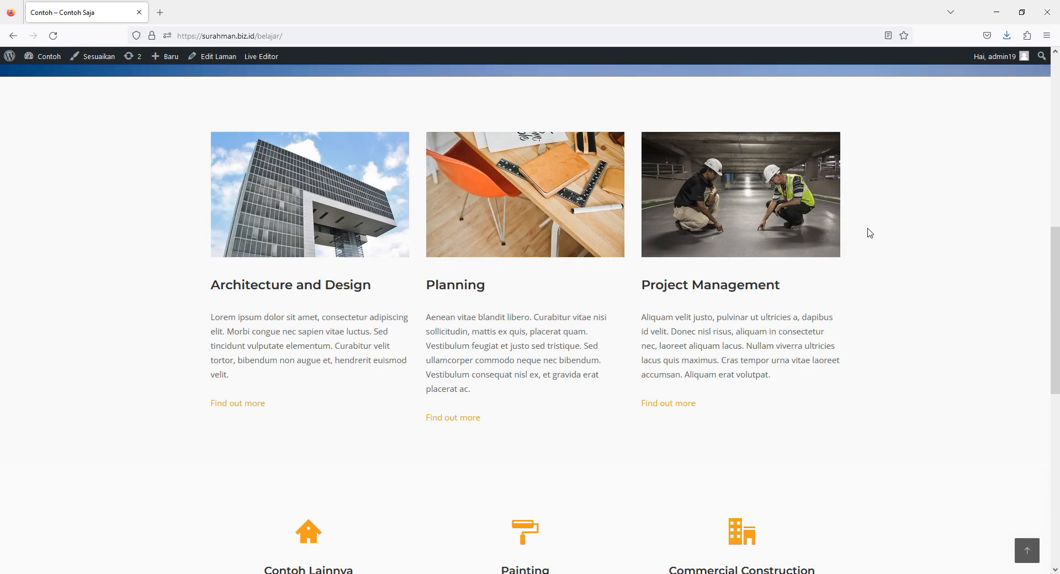
{"action": "scroll", "coordinate": [868, 231], "scroll_direction": "down", "scroll_amount": 9}
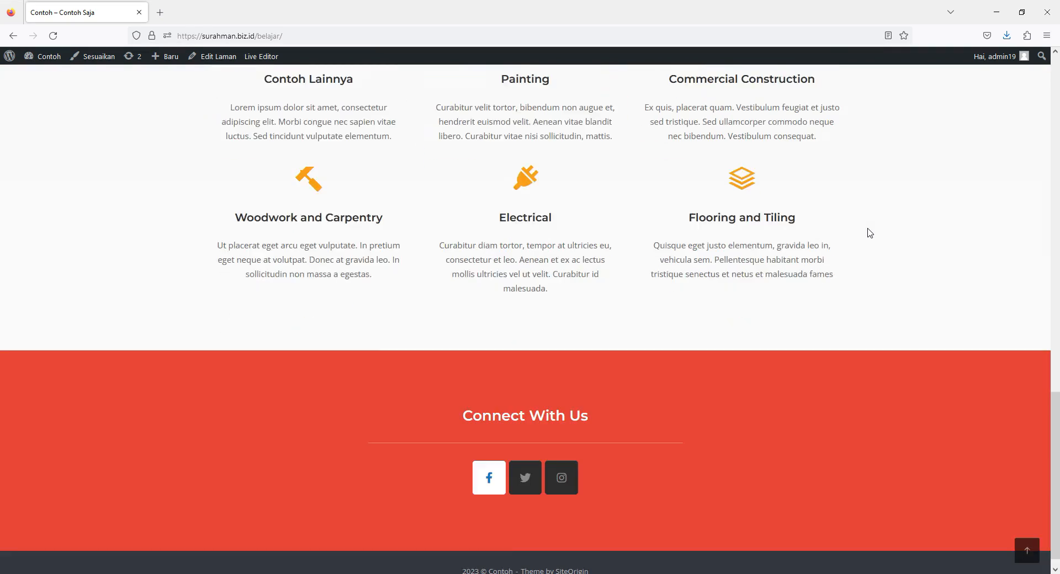
- Recheck the published Home page's layout and colors from the Contoh Heading banner down to the Connect With Us section and back
{"action": "scroll", "coordinate": [868, 232], "scroll_direction": "up", "scroll_amount": 13}
{"action": "scroll", "coordinate": [868, 232], "scroll_direction": "up", "scroll_amount": 5}
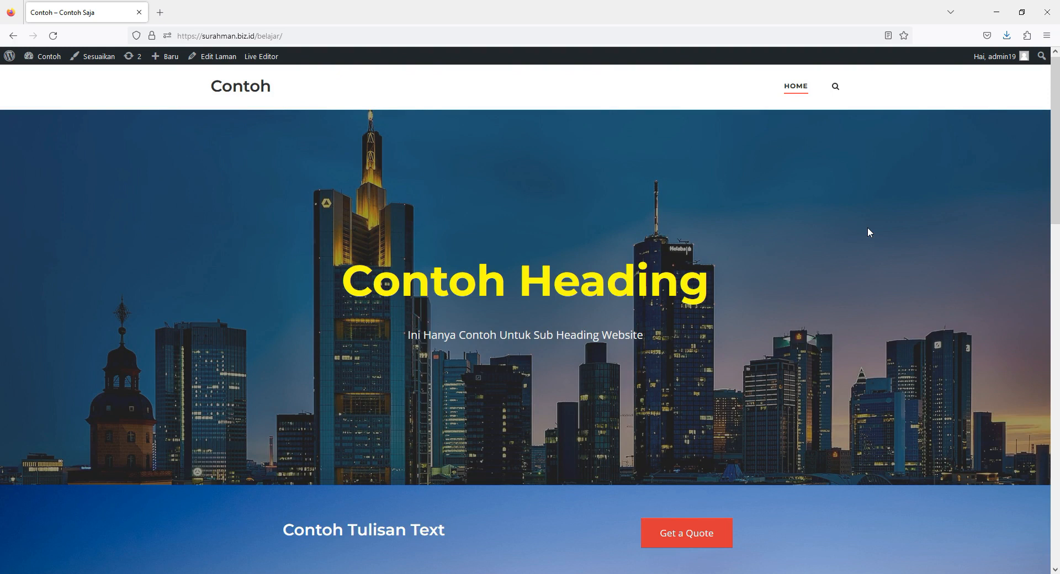
{"action": "scroll", "coordinate": [869, 232], "scroll_direction": "down", "scroll_amount": 10}
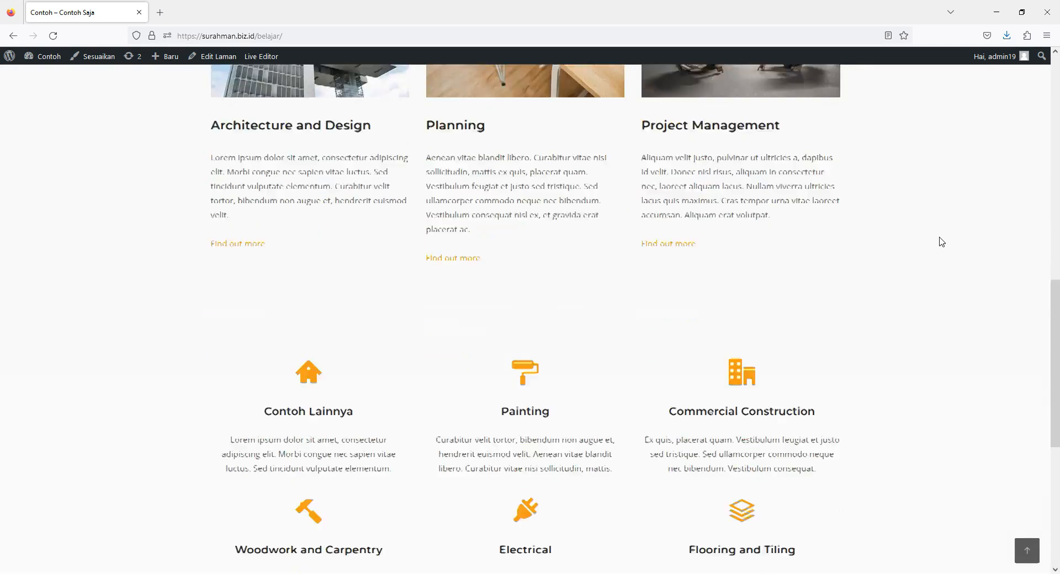
{"action": "scroll", "coordinate": [941, 242], "scroll_direction": "down", "scroll_amount": 5}
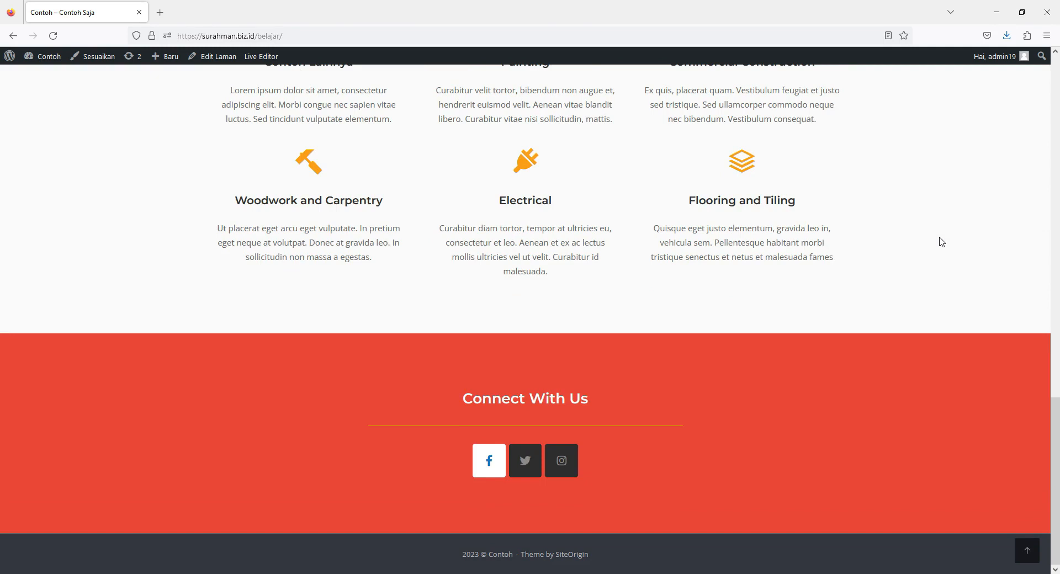
{"action": "scroll", "coordinate": [941, 242], "scroll_direction": "up", "scroll_amount": 15}
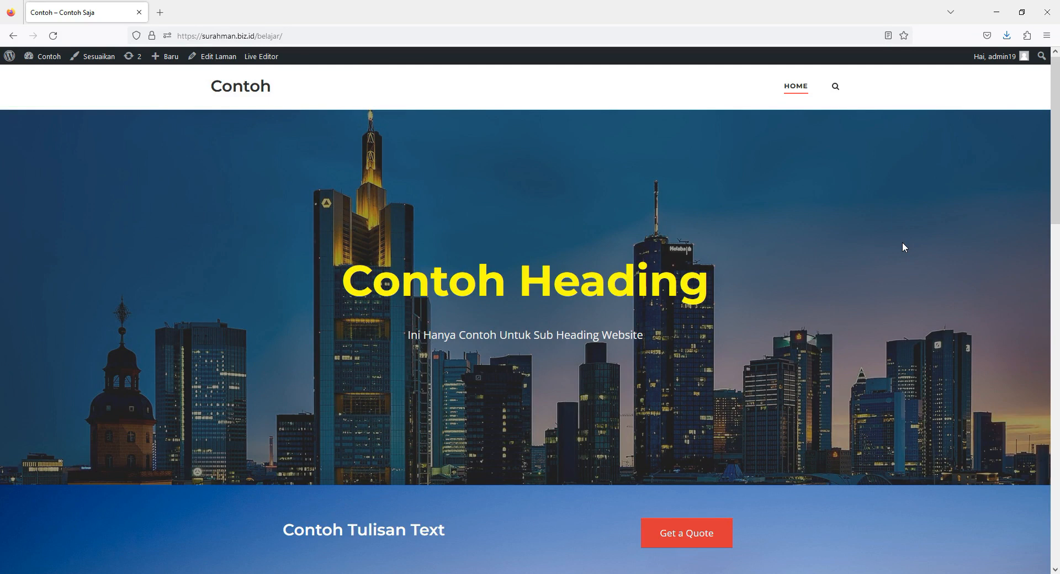
{"action": "scroll", "coordinate": [903, 247], "scroll_direction": "down", "scroll_amount": 5}
{"action": "scroll", "coordinate": [898, 266], "scroll_direction": "down", "scroll_amount": 6}
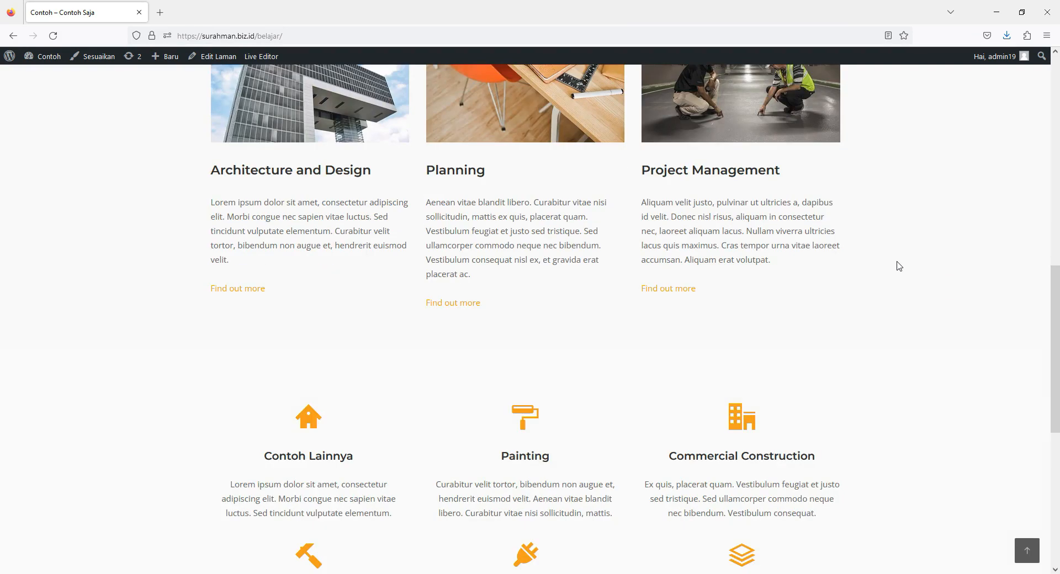
{"action": "scroll", "coordinate": [899, 266], "scroll_direction": "down", "scroll_amount": 7}
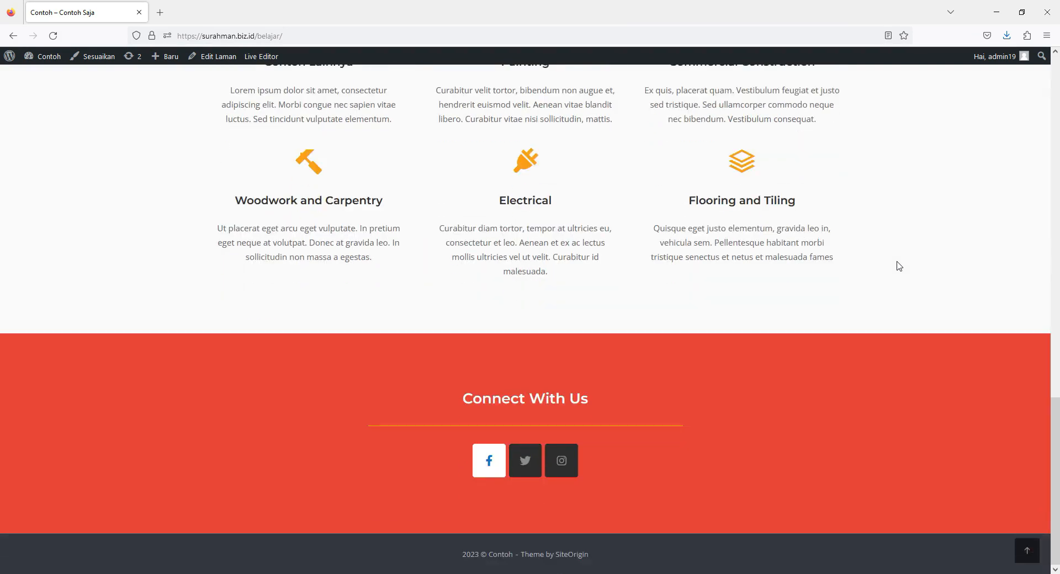
{"action": "scroll", "coordinate": [898, 266], "scroll_direction": "up", "scroll_amount": 6}
{"action": "scroll", "coordinate": [898, 266], "scroll_direction": "up", "scroll_amount": 12}
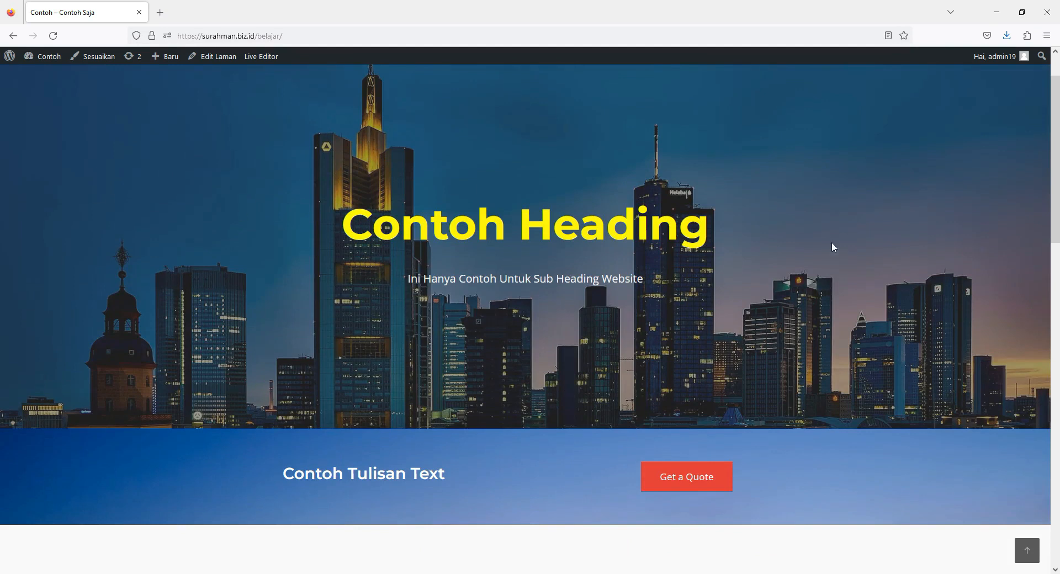
{"action": "scroll", "coordinate": [833, 247], "scroll_direction": "down", "scroll_amount": 4}
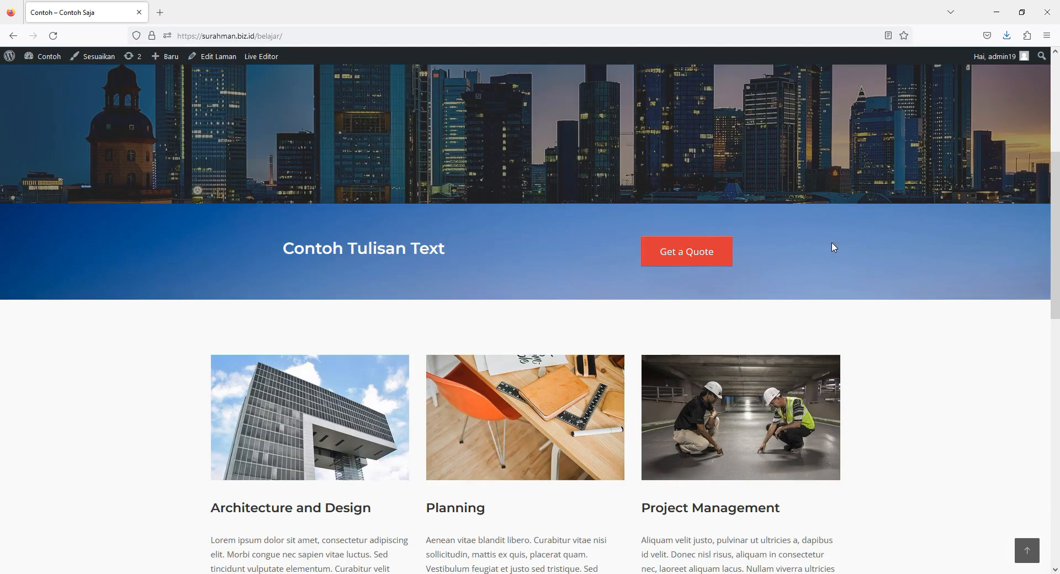